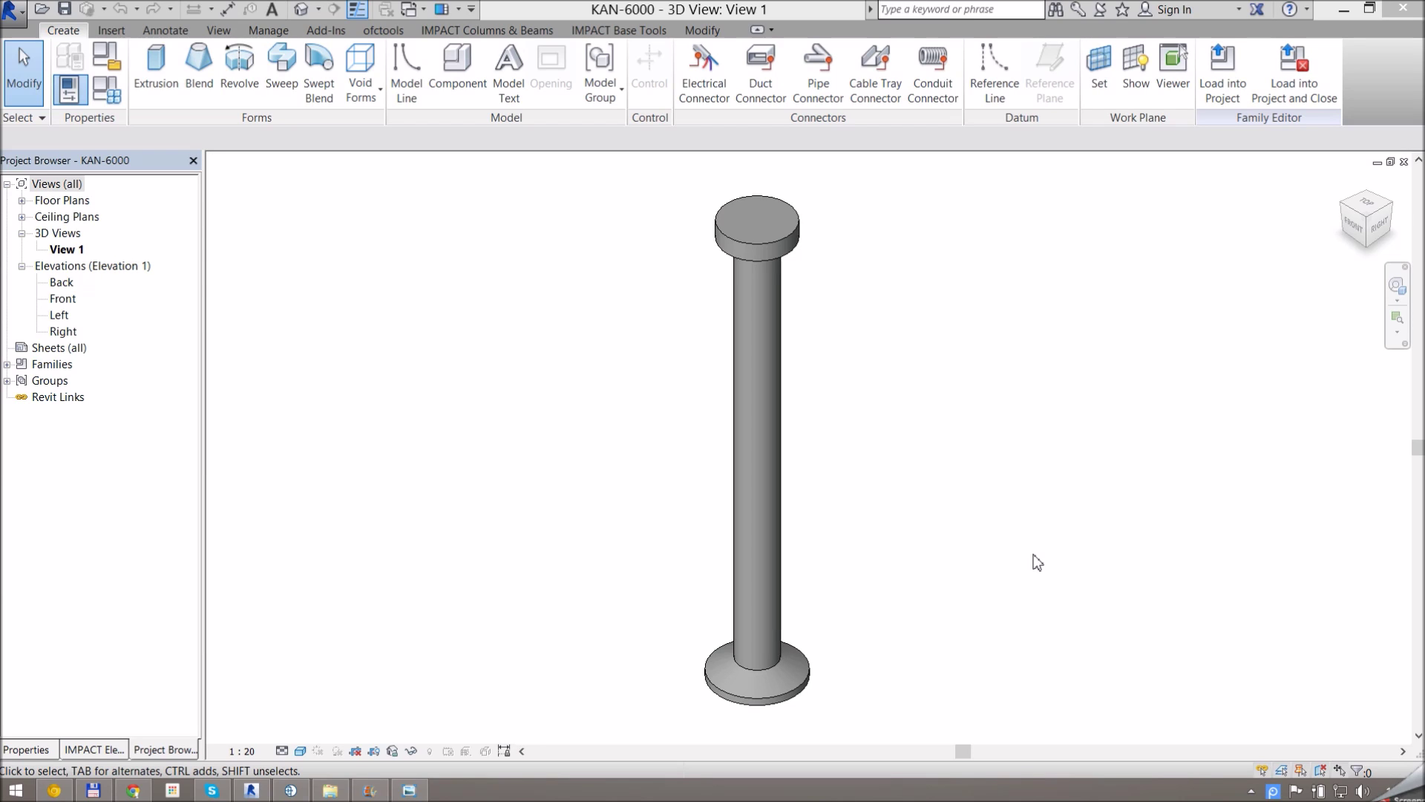
click(1029, 525)
middle_drag(1011, 402, 938, 401)
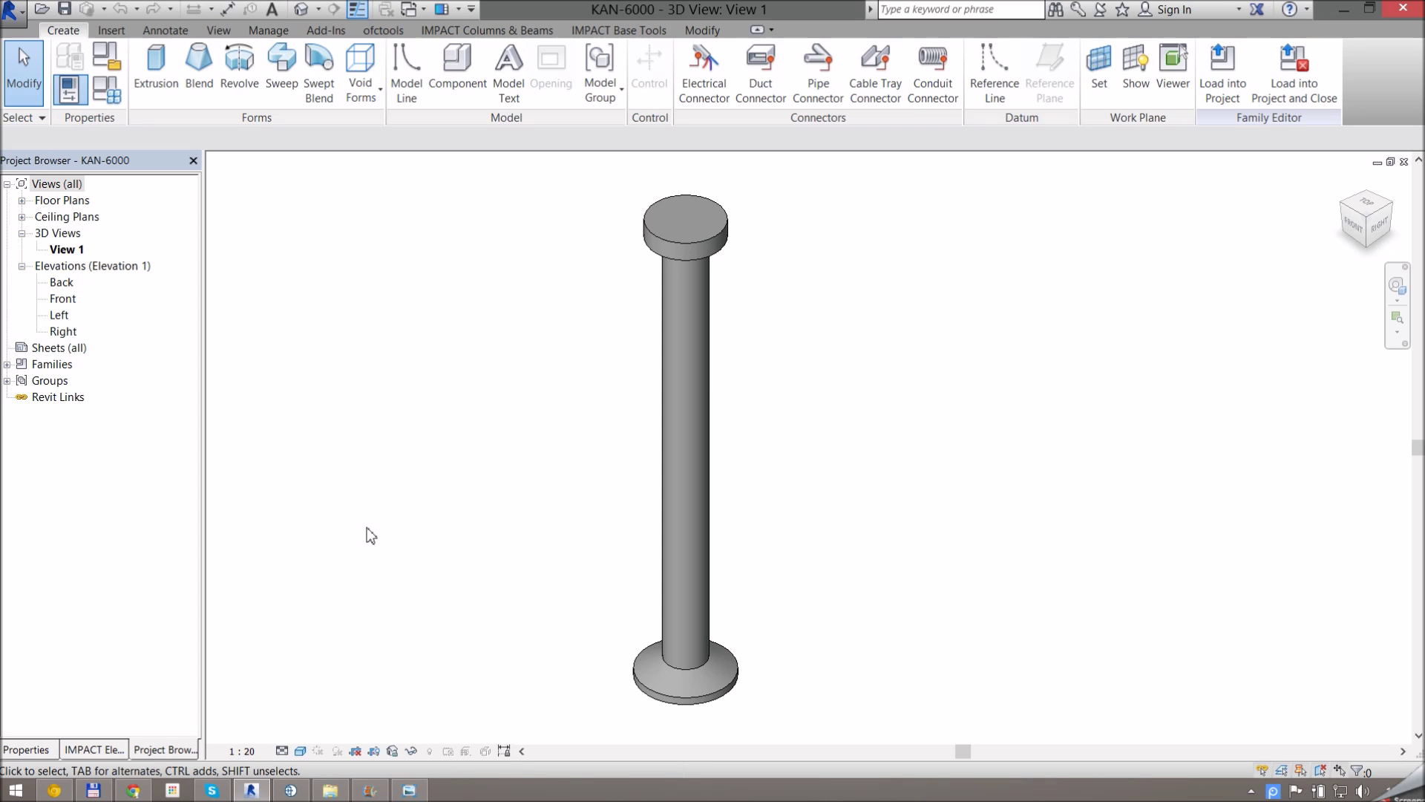
middle_drag(423, 452, 479, 452)
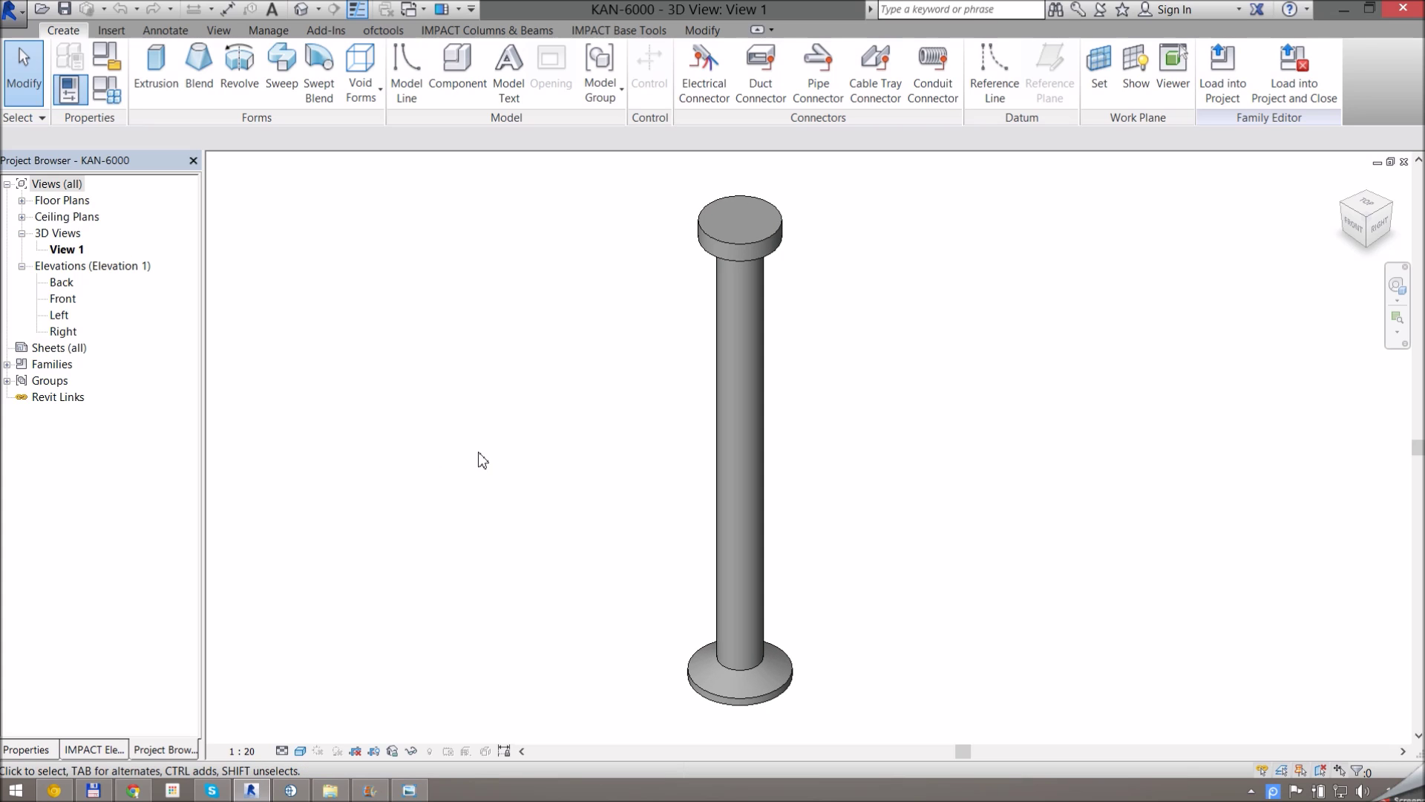
Open the family types of the KAN-6000 lift family and look through its available types and parameters.
click(110, 93)
drag(587, 194, 498, 207)
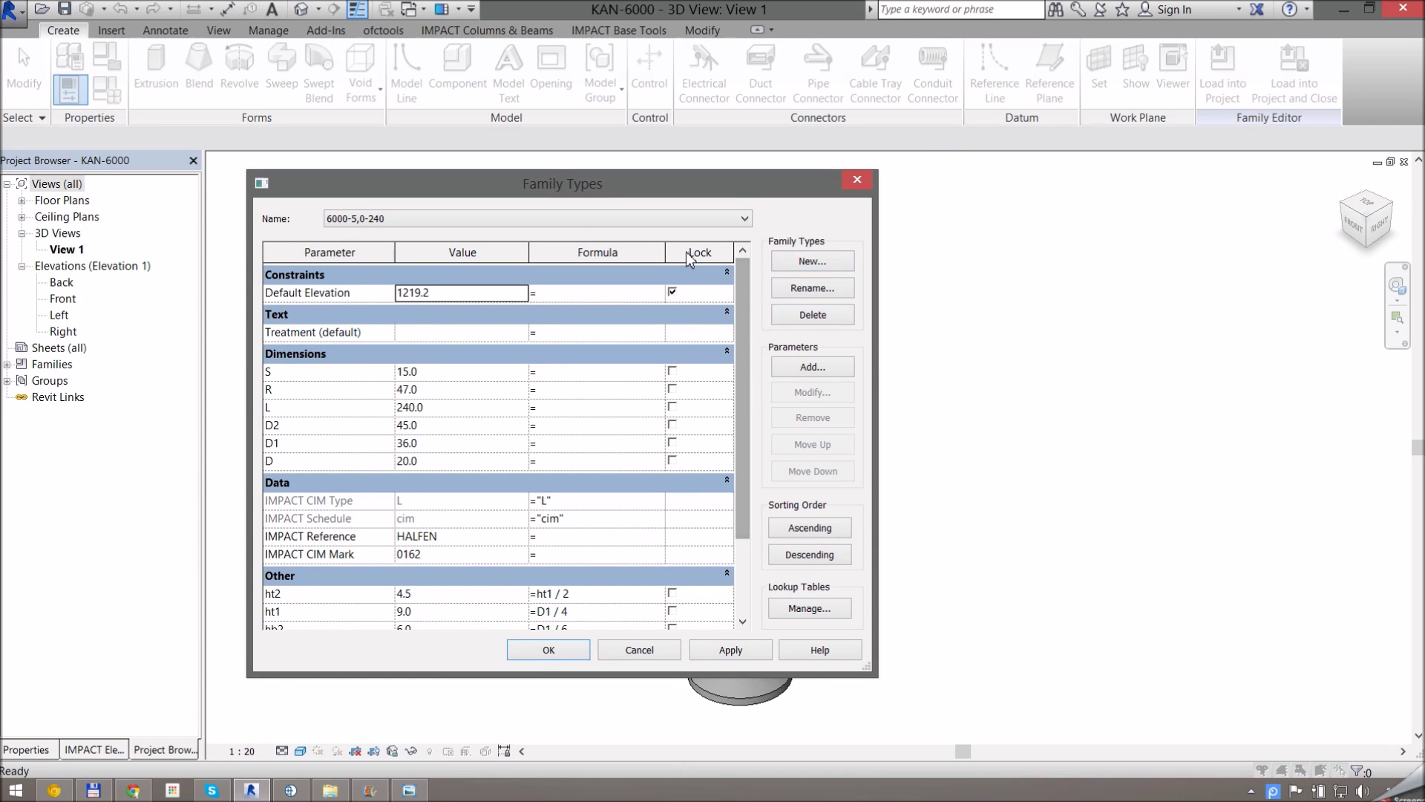
click(687, 220)
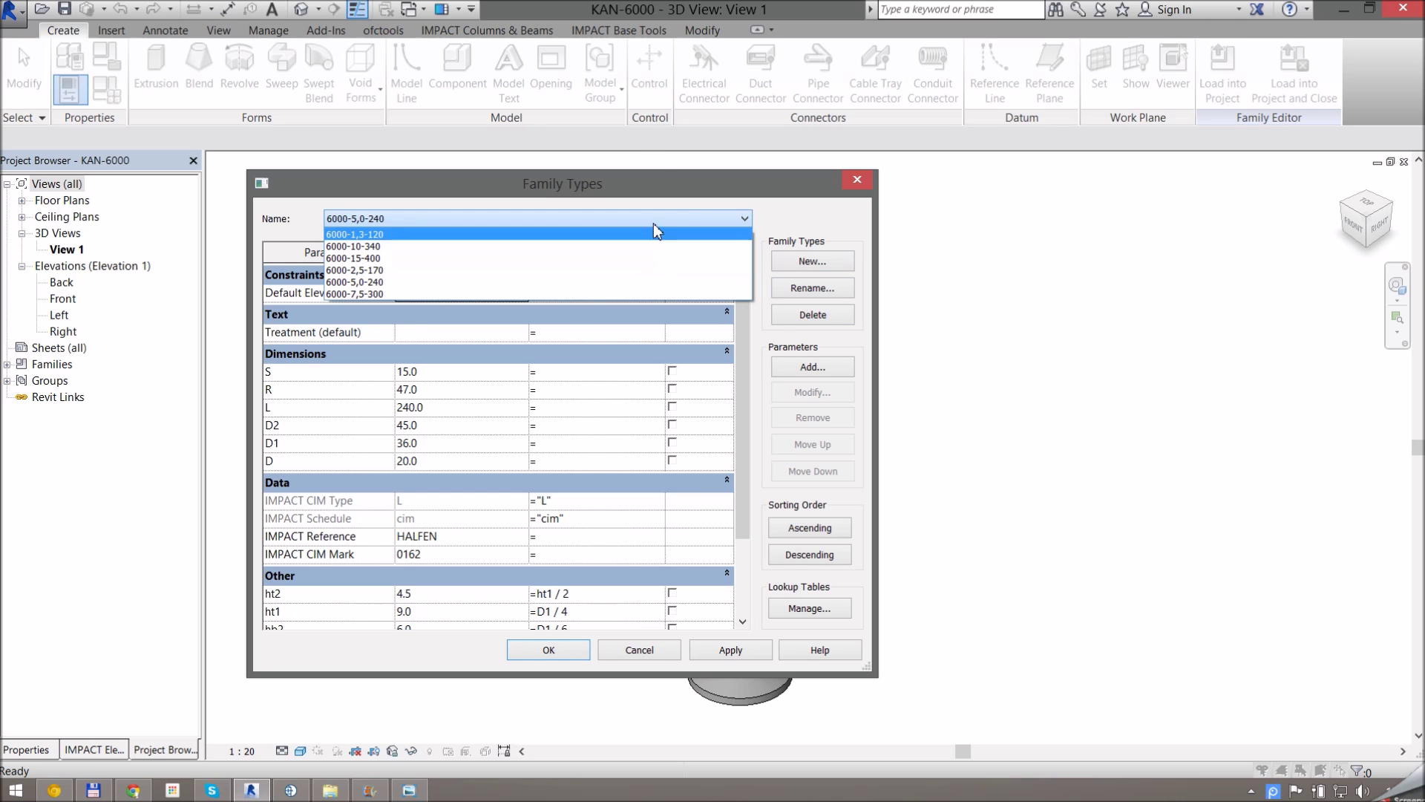
click(652, 184)
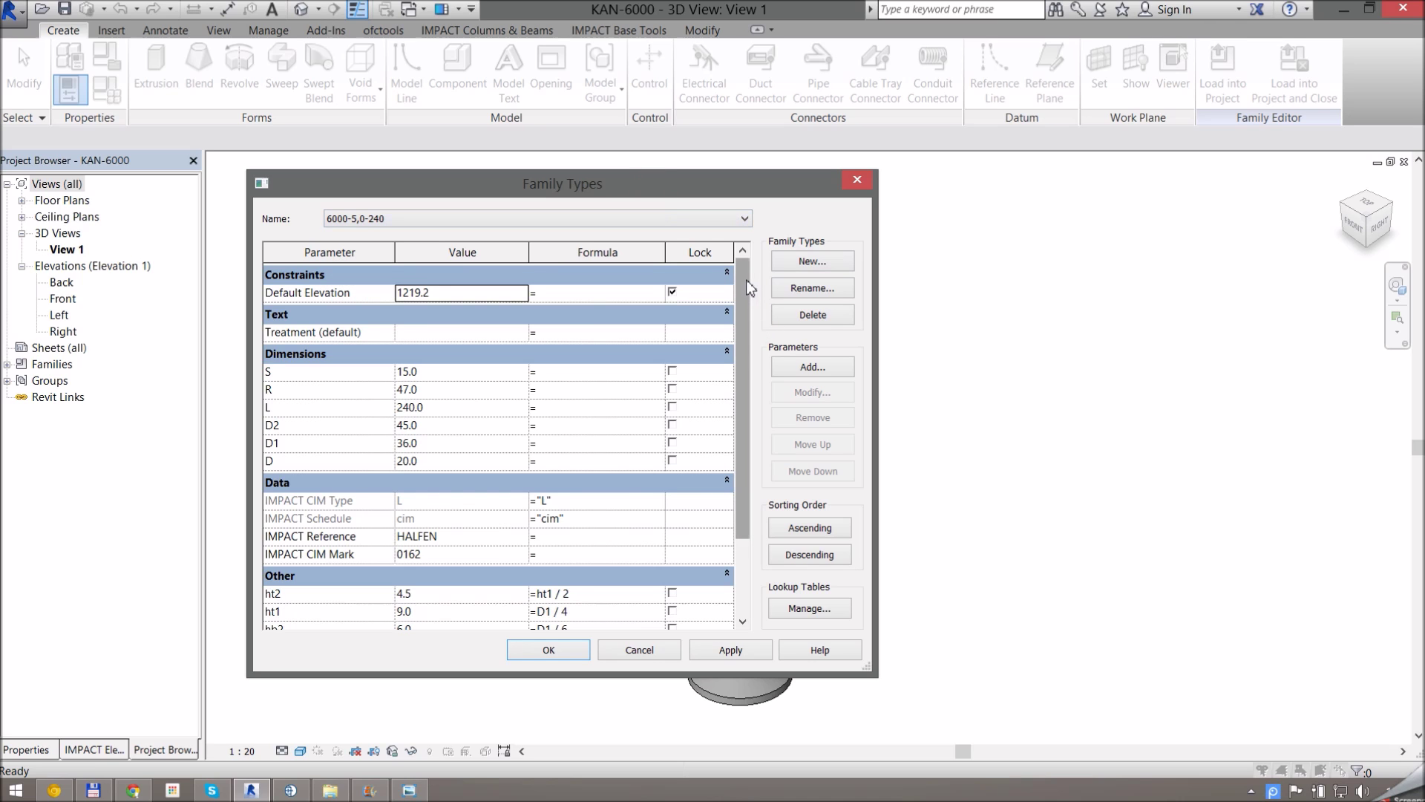
scroll(753, 309, down, 2)
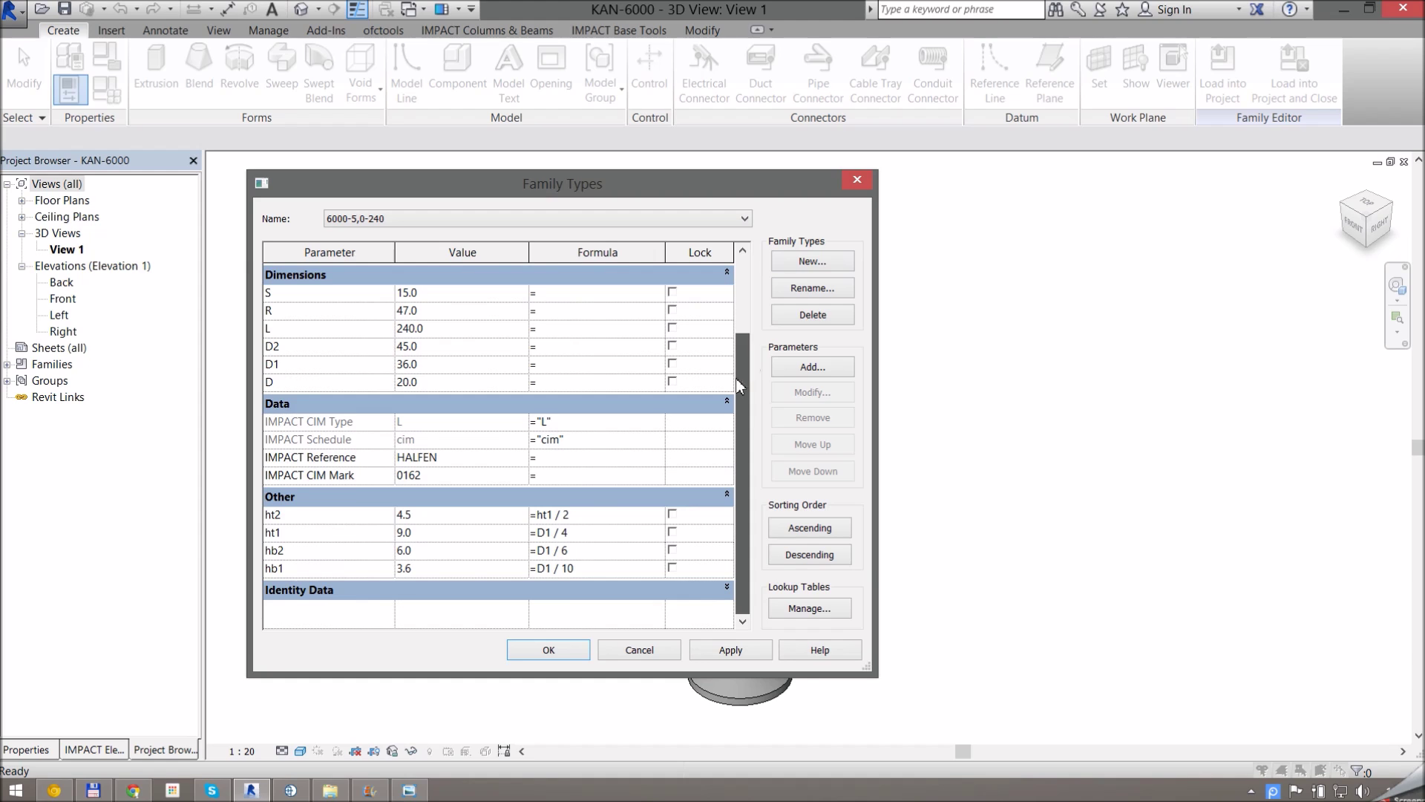
Examine the IMPACT CIM Mark, IMPACT Schedule and IMPACT CIM Type parameters and their formulas, and close the family types without changes.
click(475, 477)
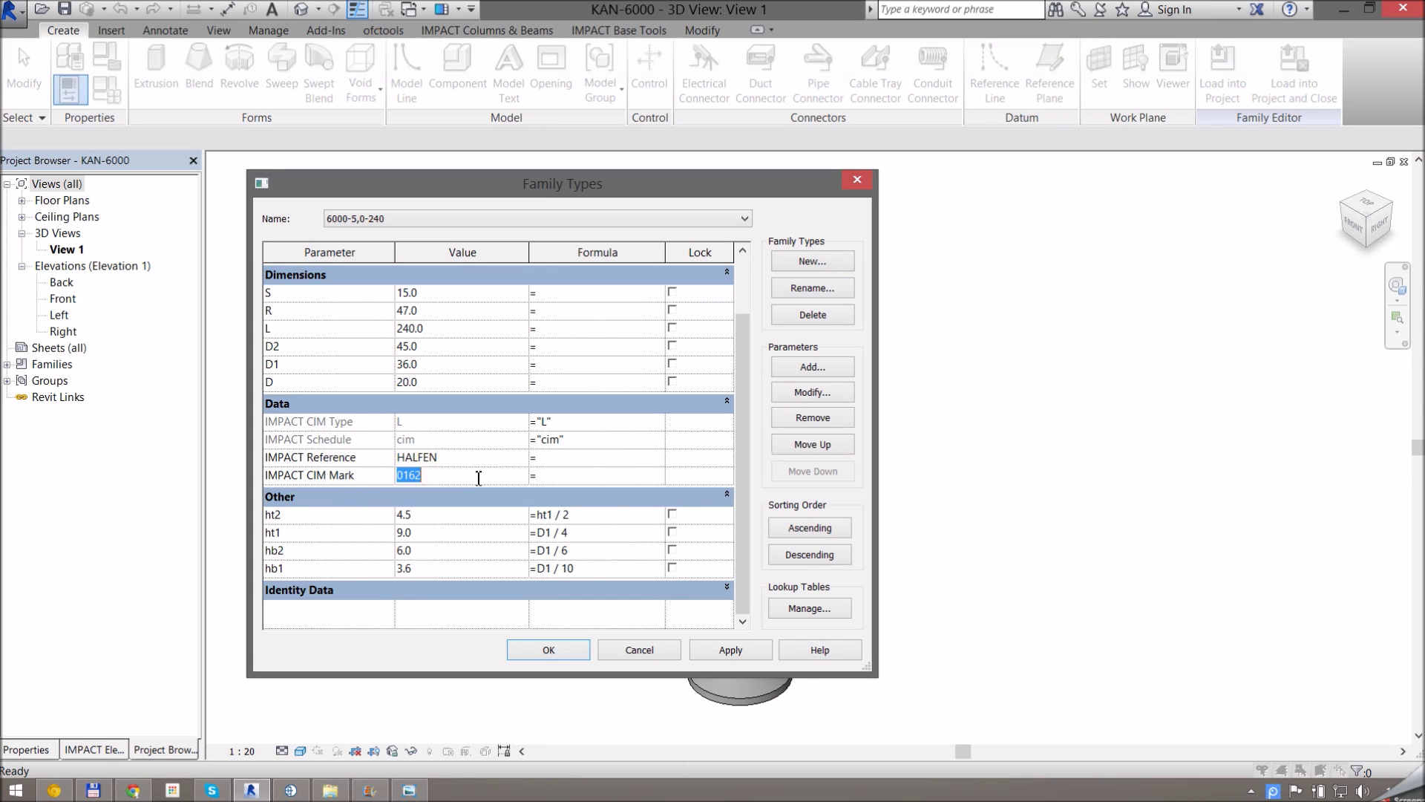
click(439, 475)
click(409, 430)
click(444, 426)
click(551, 420)
click(547, 421)
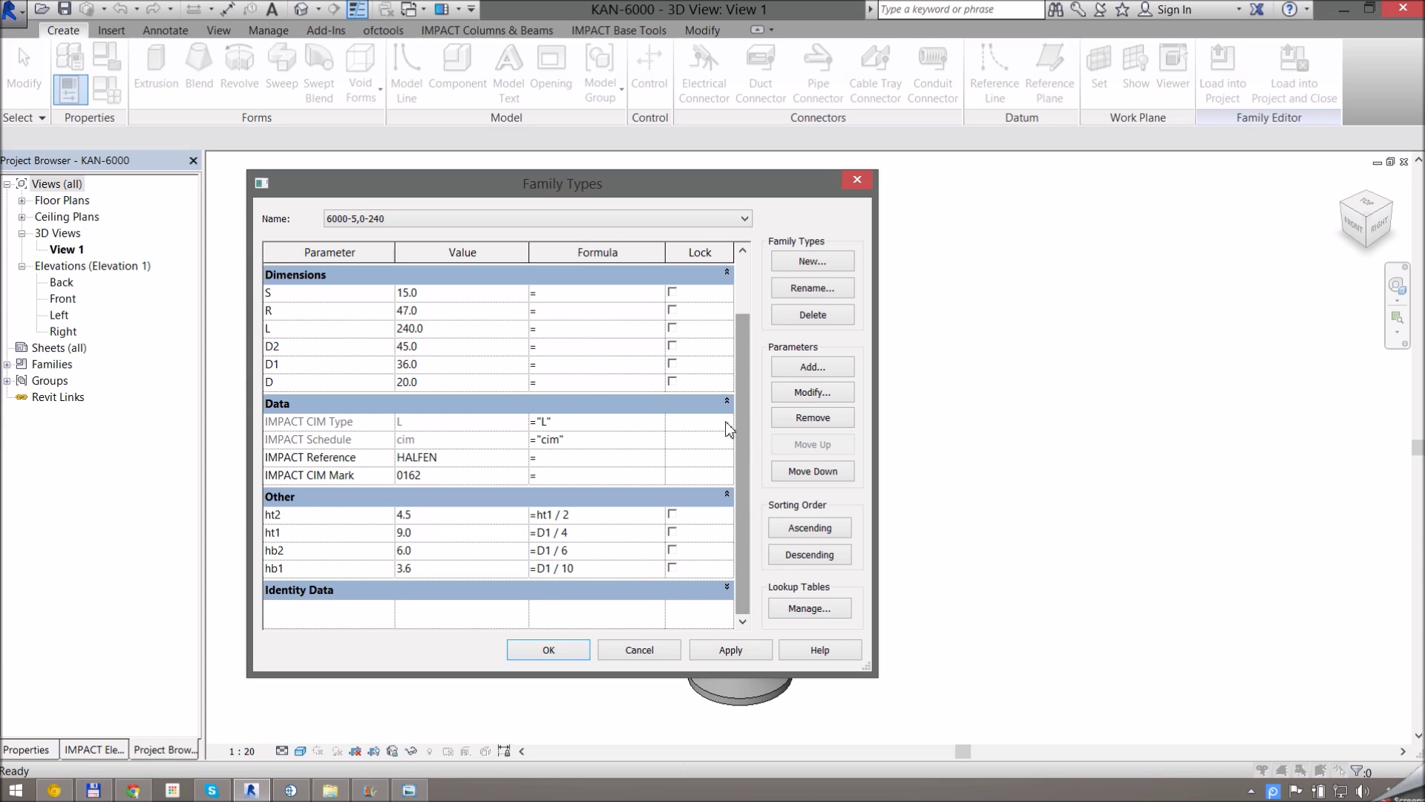
click(750, 402)
scroll(752, 407, up, 2)
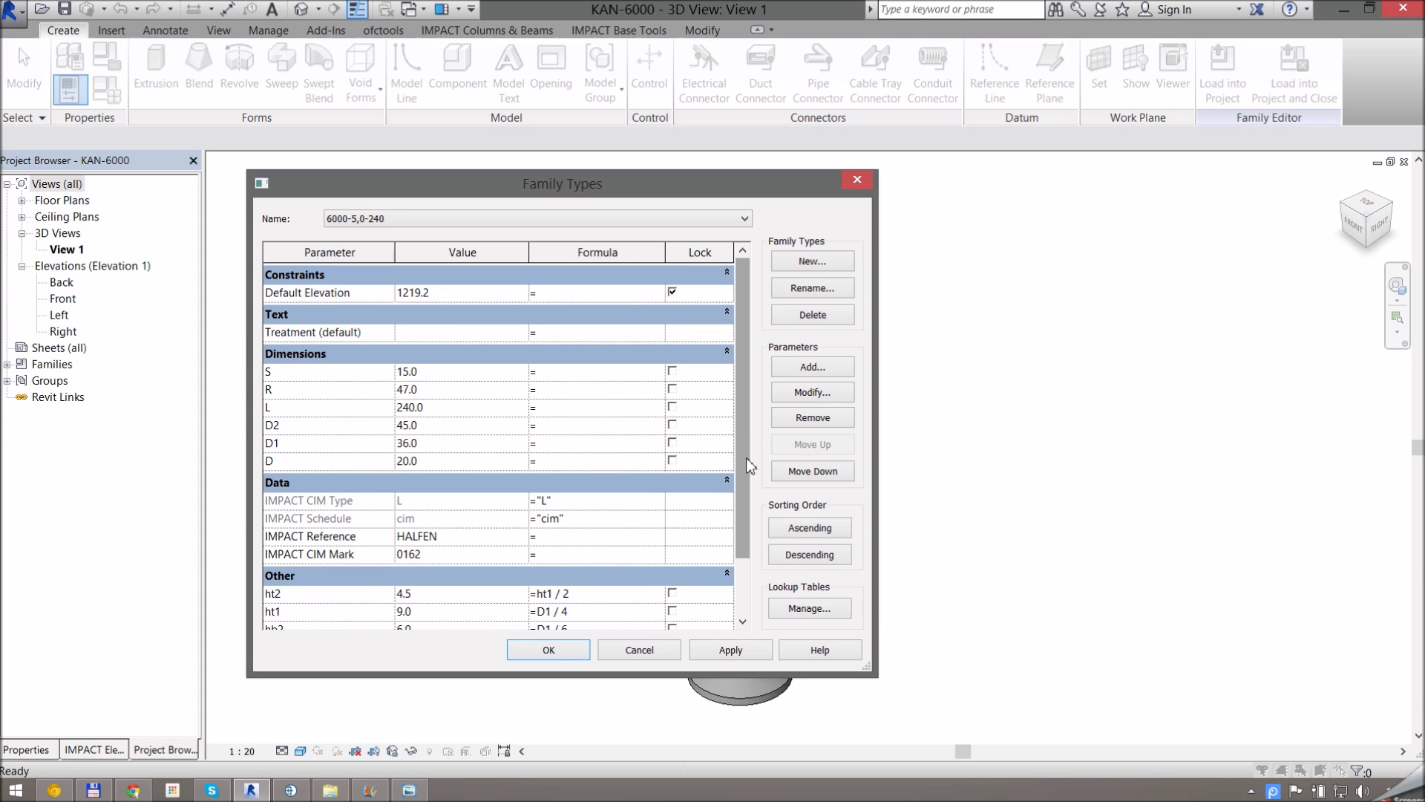
click(655, 656)
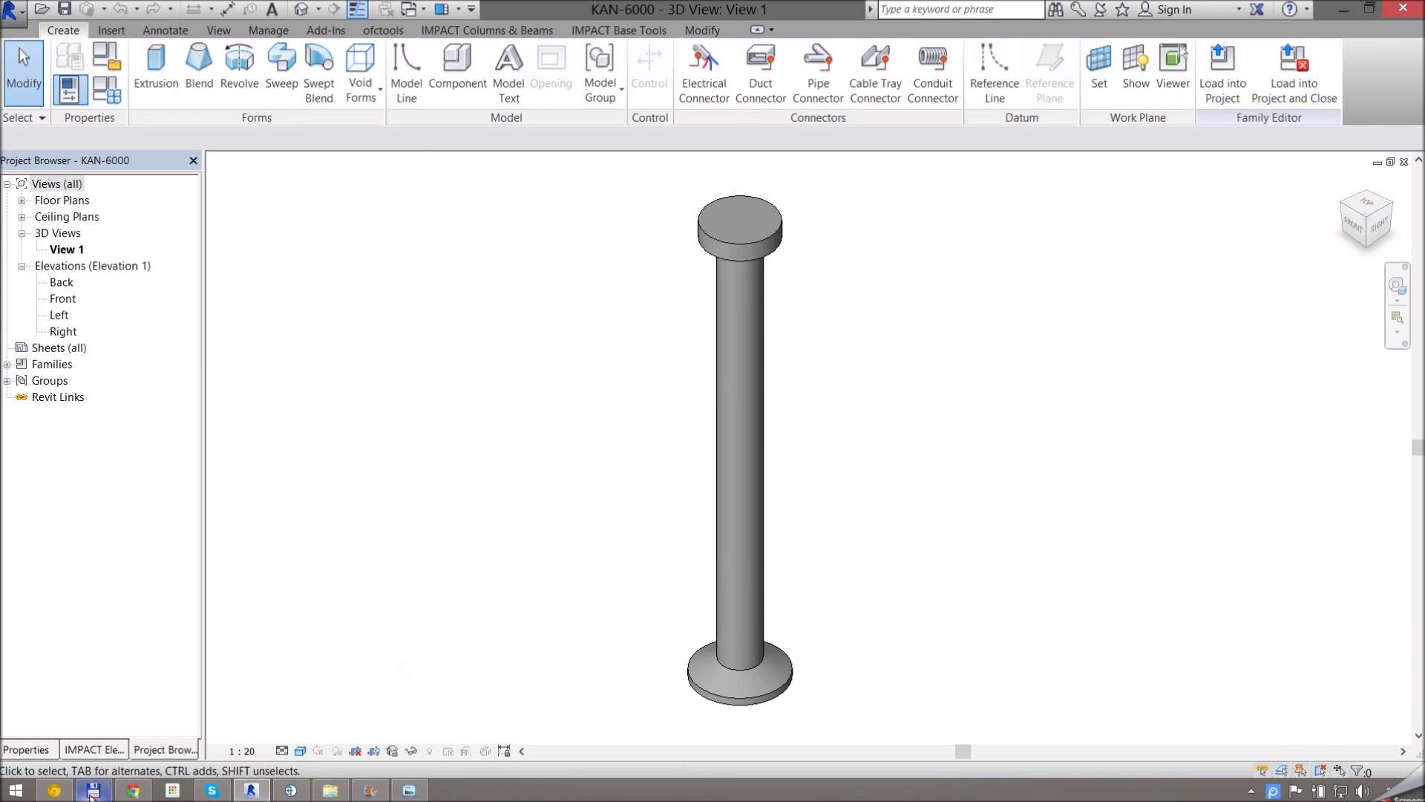
Switch to Total Commander, browse to the revit\elements\beams folder and open the RB beam family in Revit.
click(92, 792)
click(755, 468)
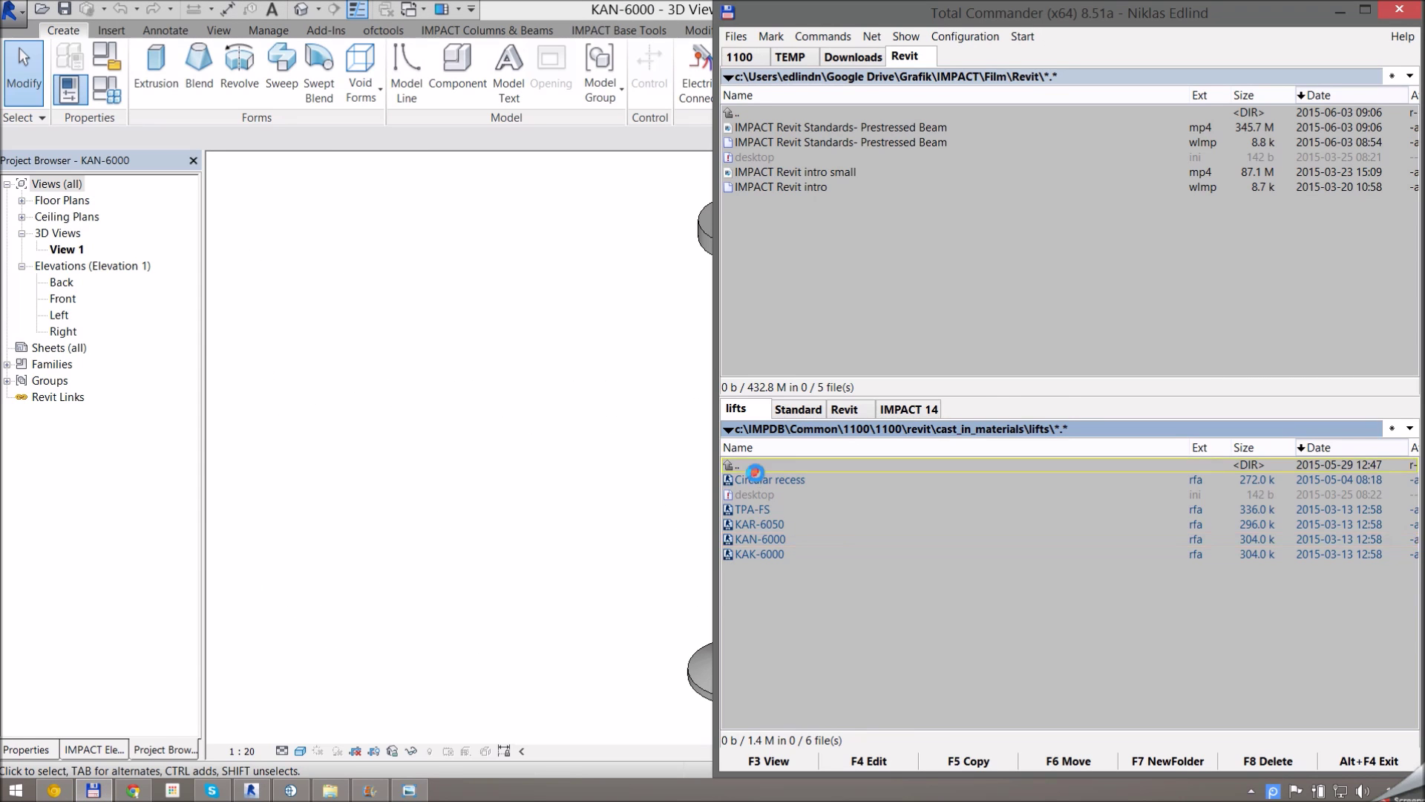
double_click(755, 472)
double_click(754, 465)
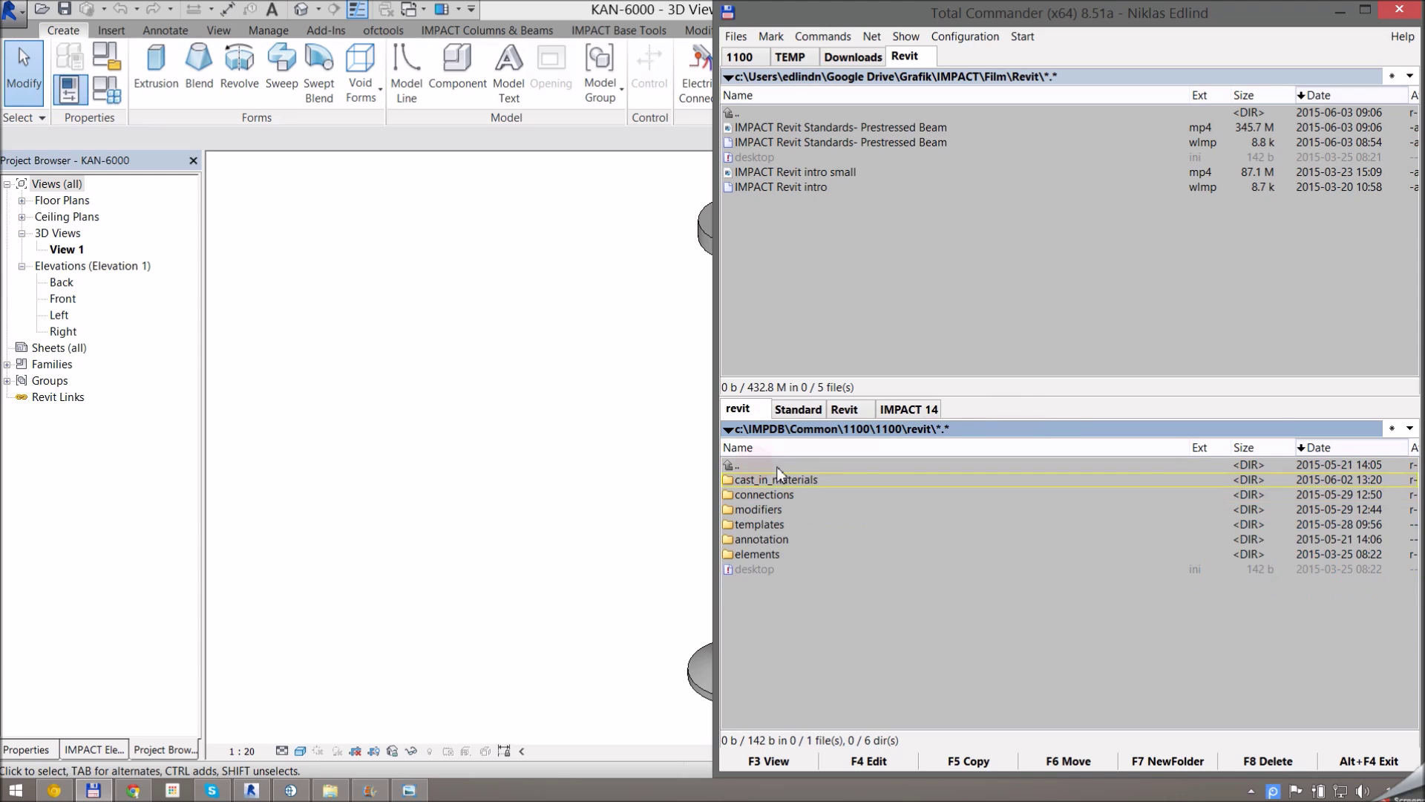
double_click(768, 554)
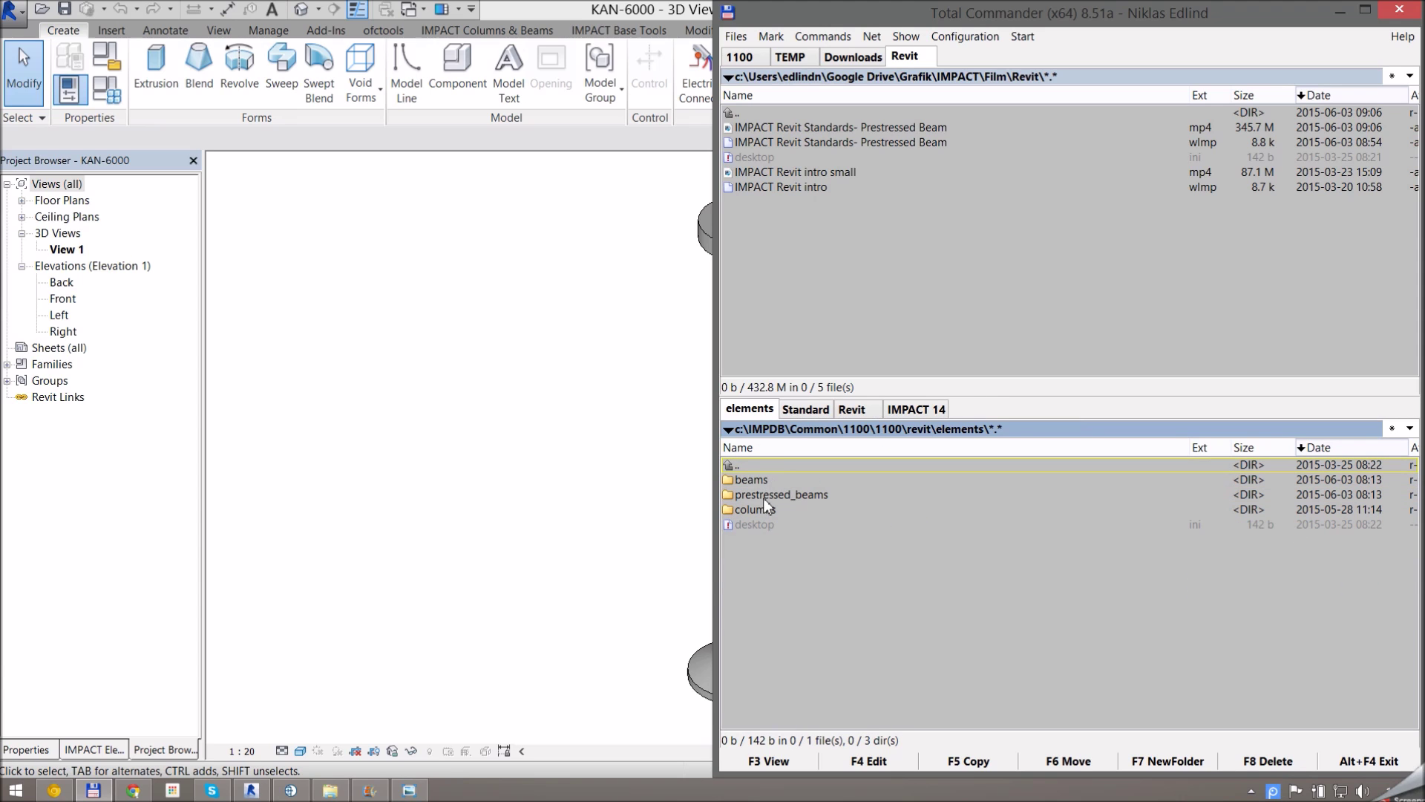
double_click(760, 478)
click(777, 584)
double_click(746, 479)
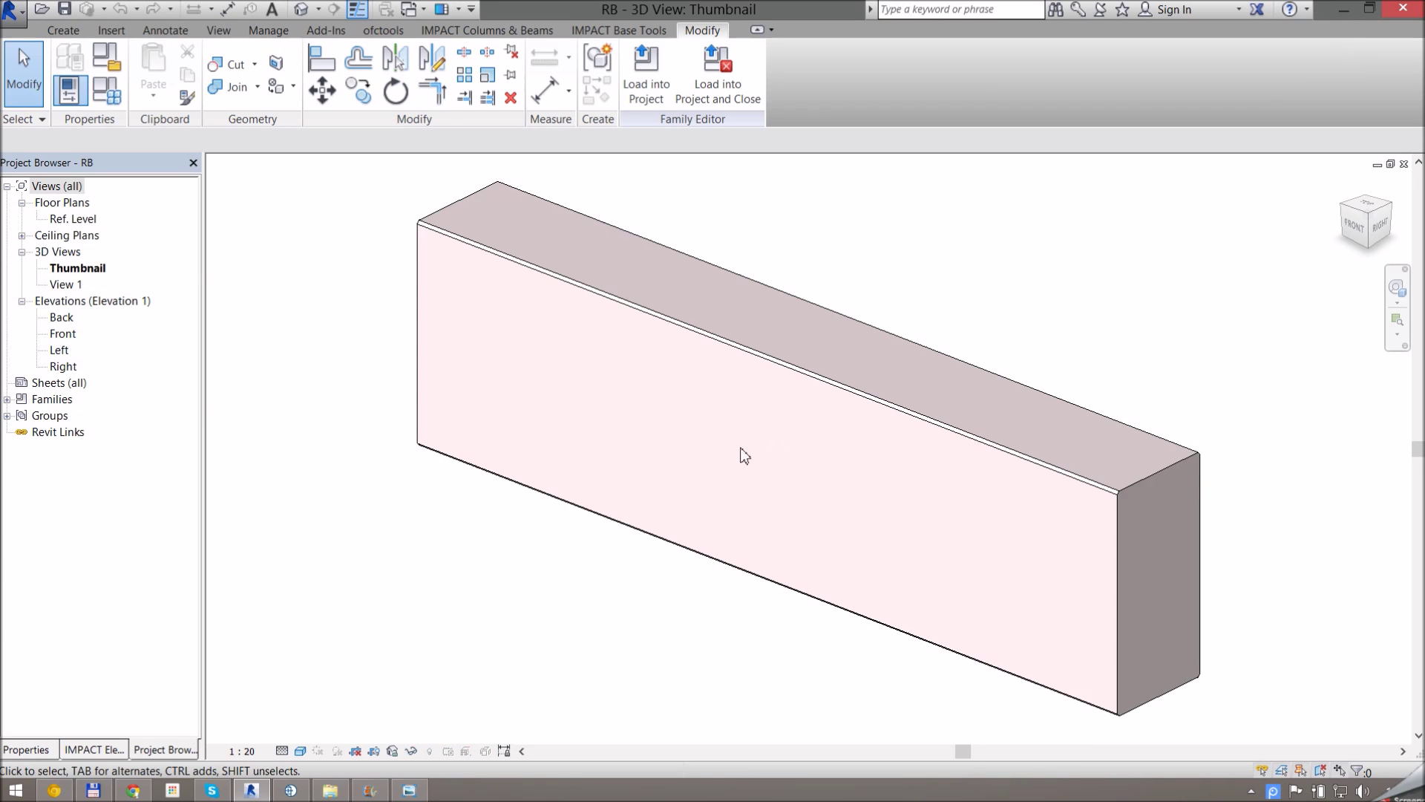
Open the IMPACT lift settings for the RB beam family.
middle_drag(789, 413, 704, 452)
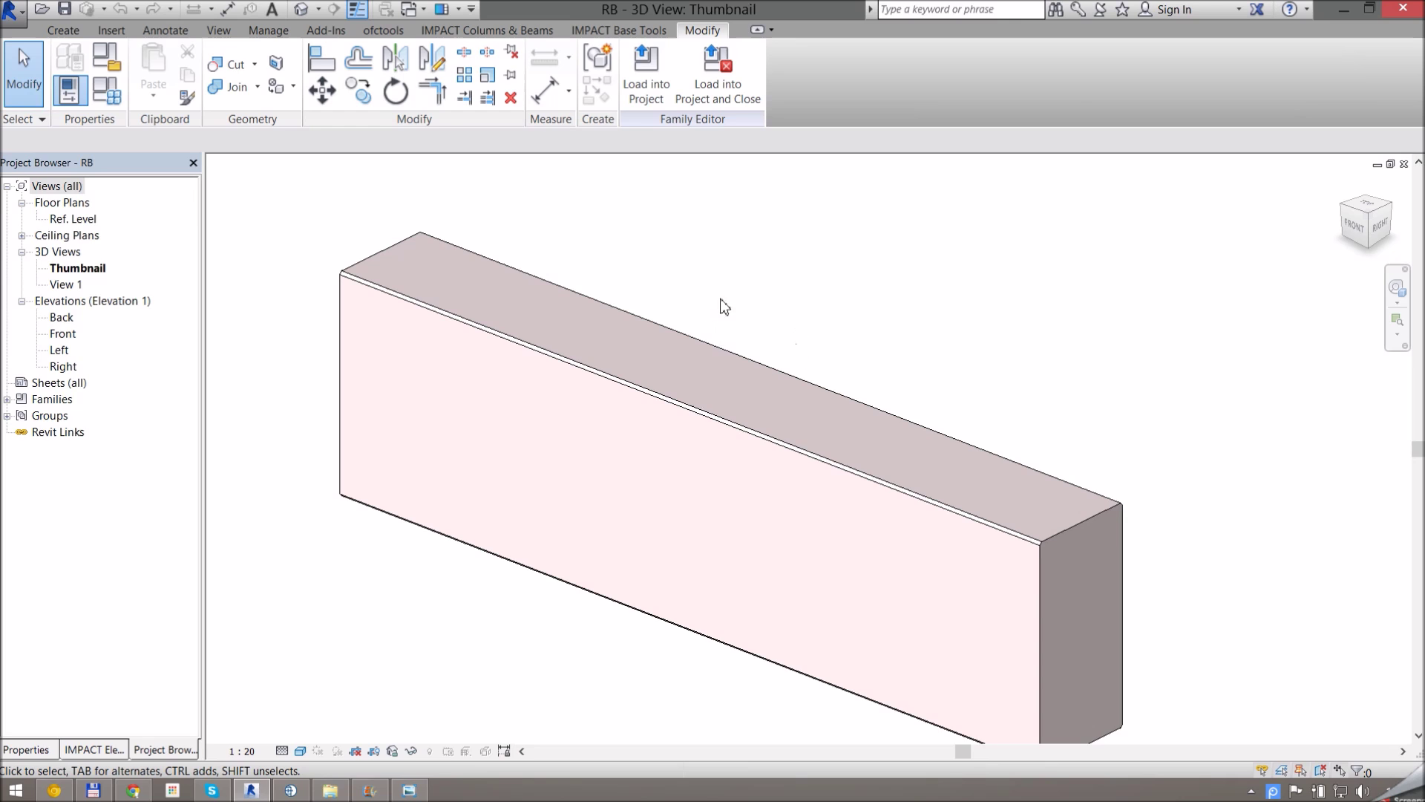
click(487, 30)
middle_drag(754, 305, 770, 269)
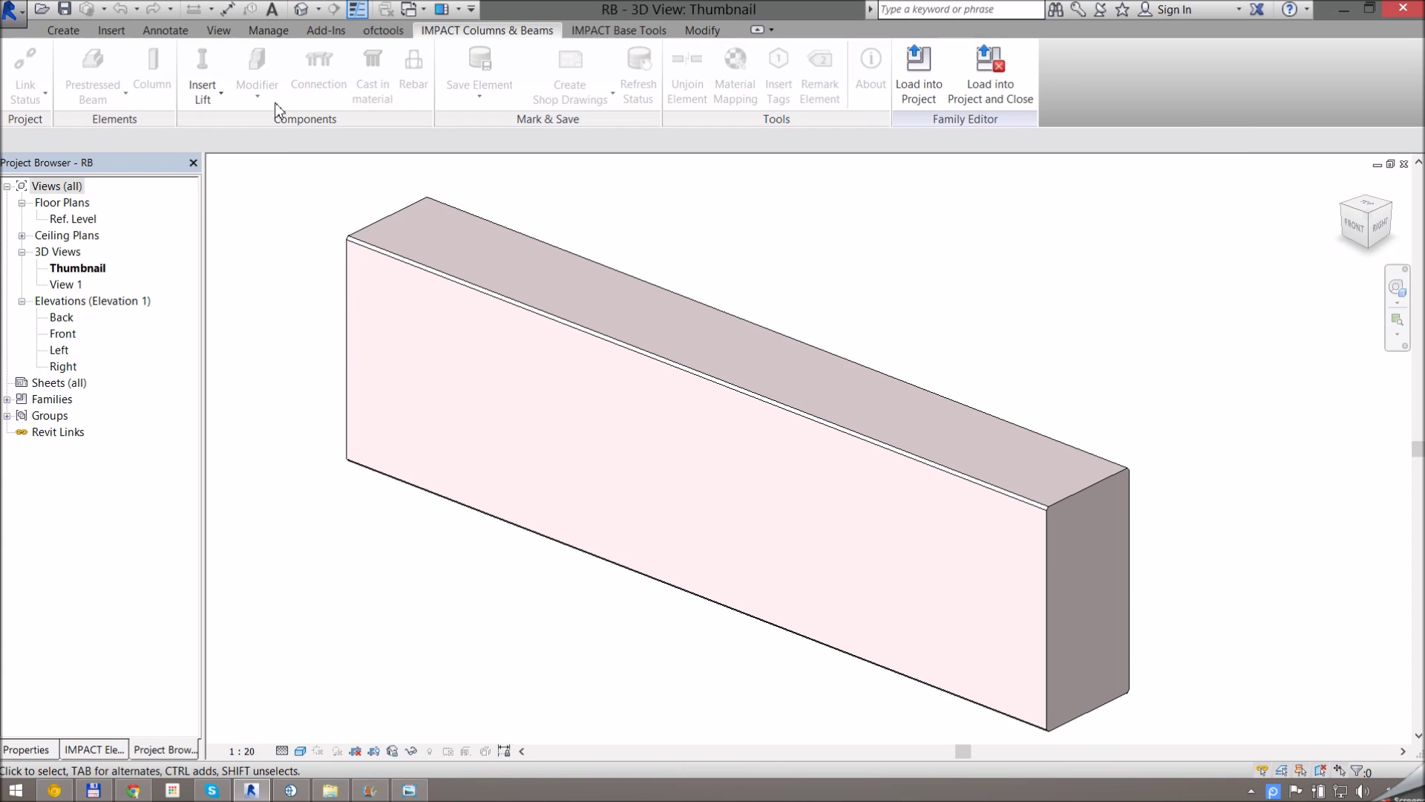
click(204, 92)
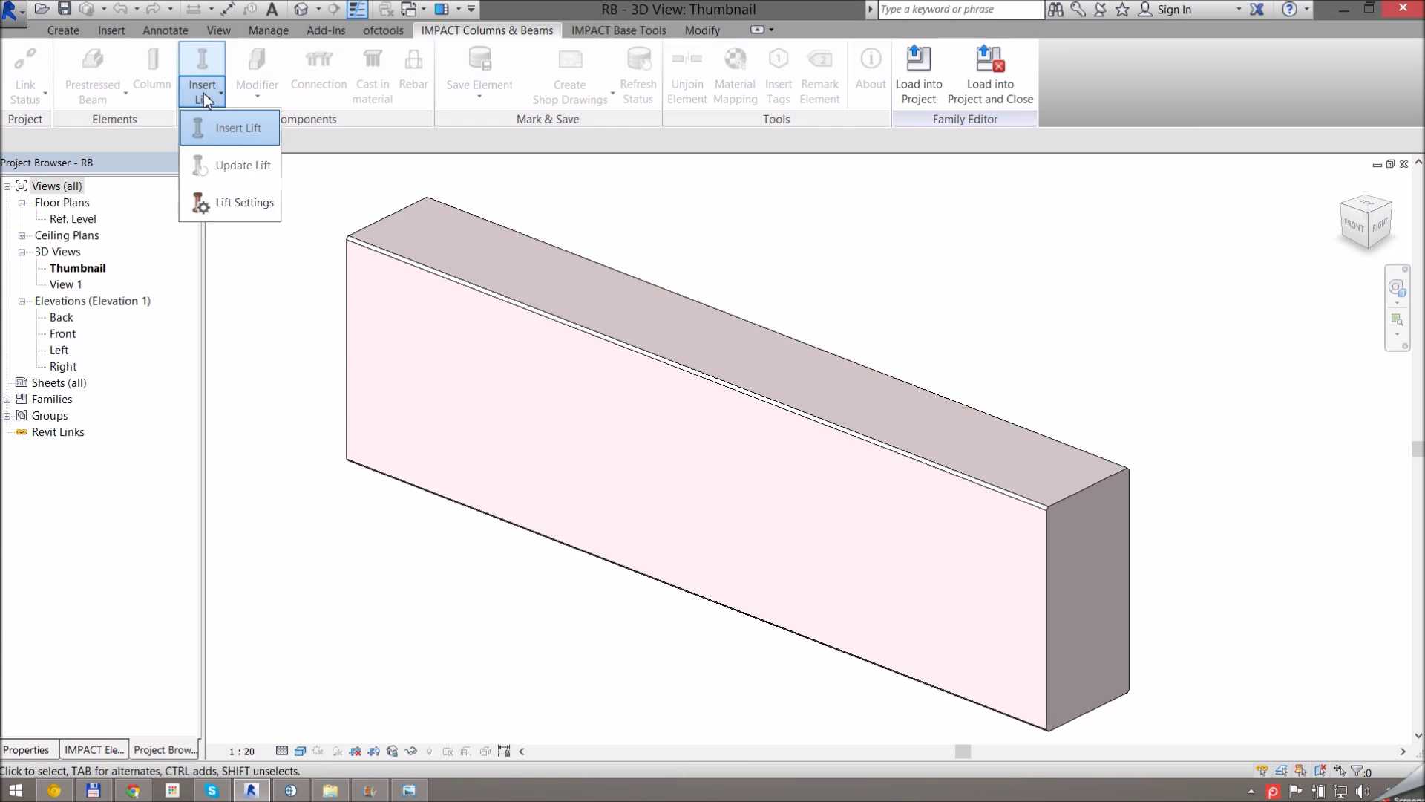
click(241, 202)
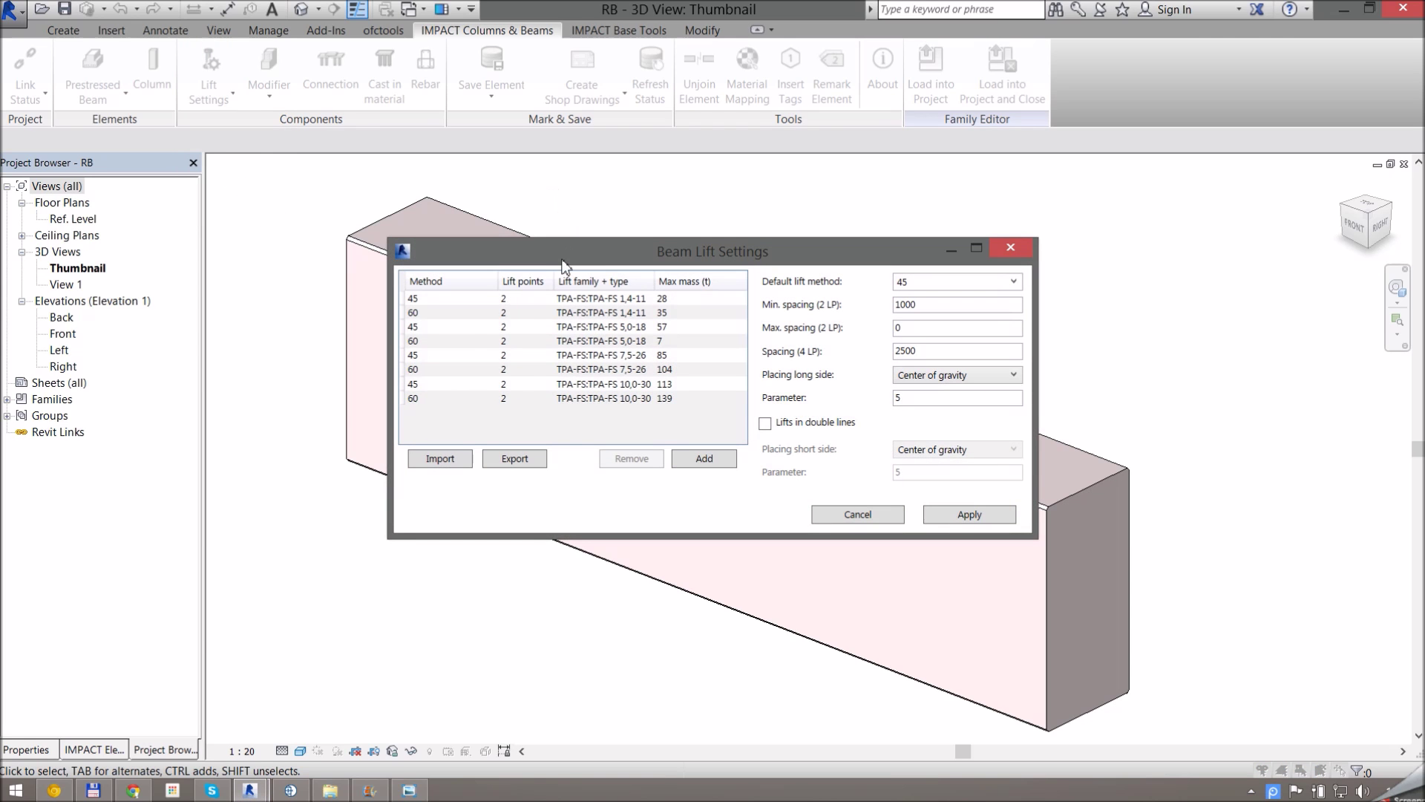
drag(562, 260, 473, 250)
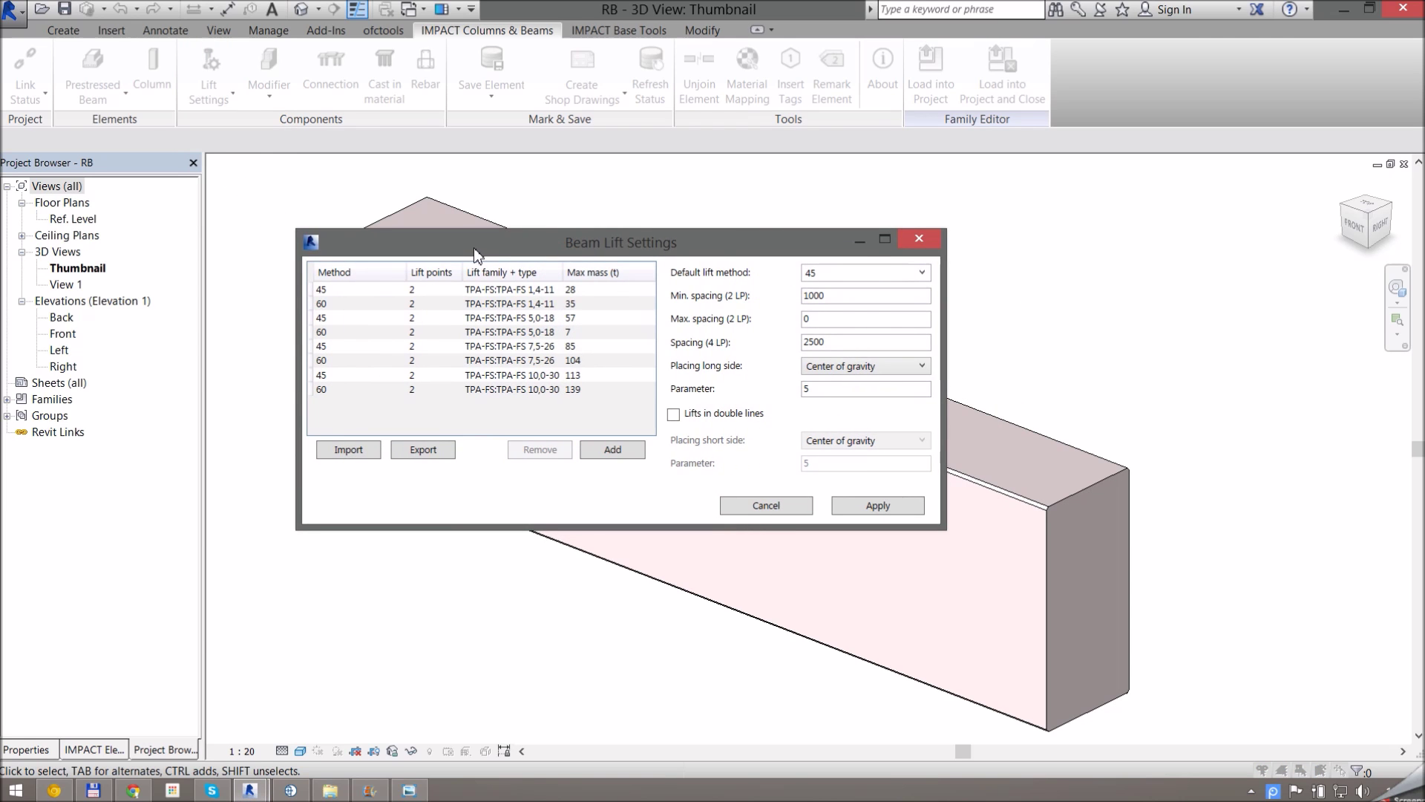
Review the lift methods, lift points, family types and maximum masses configured in the beam lift settings table.
click(352, 291)
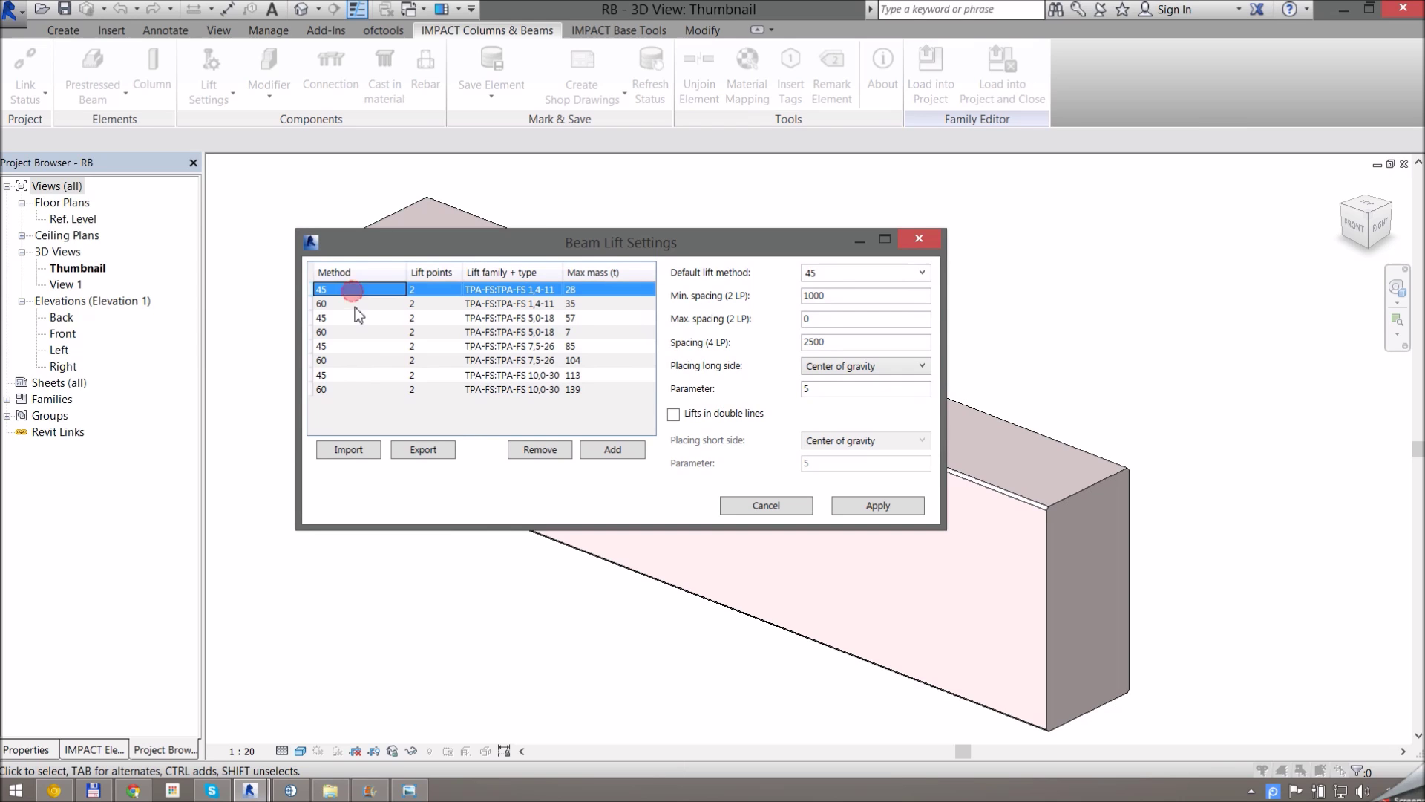
click(357, 318)
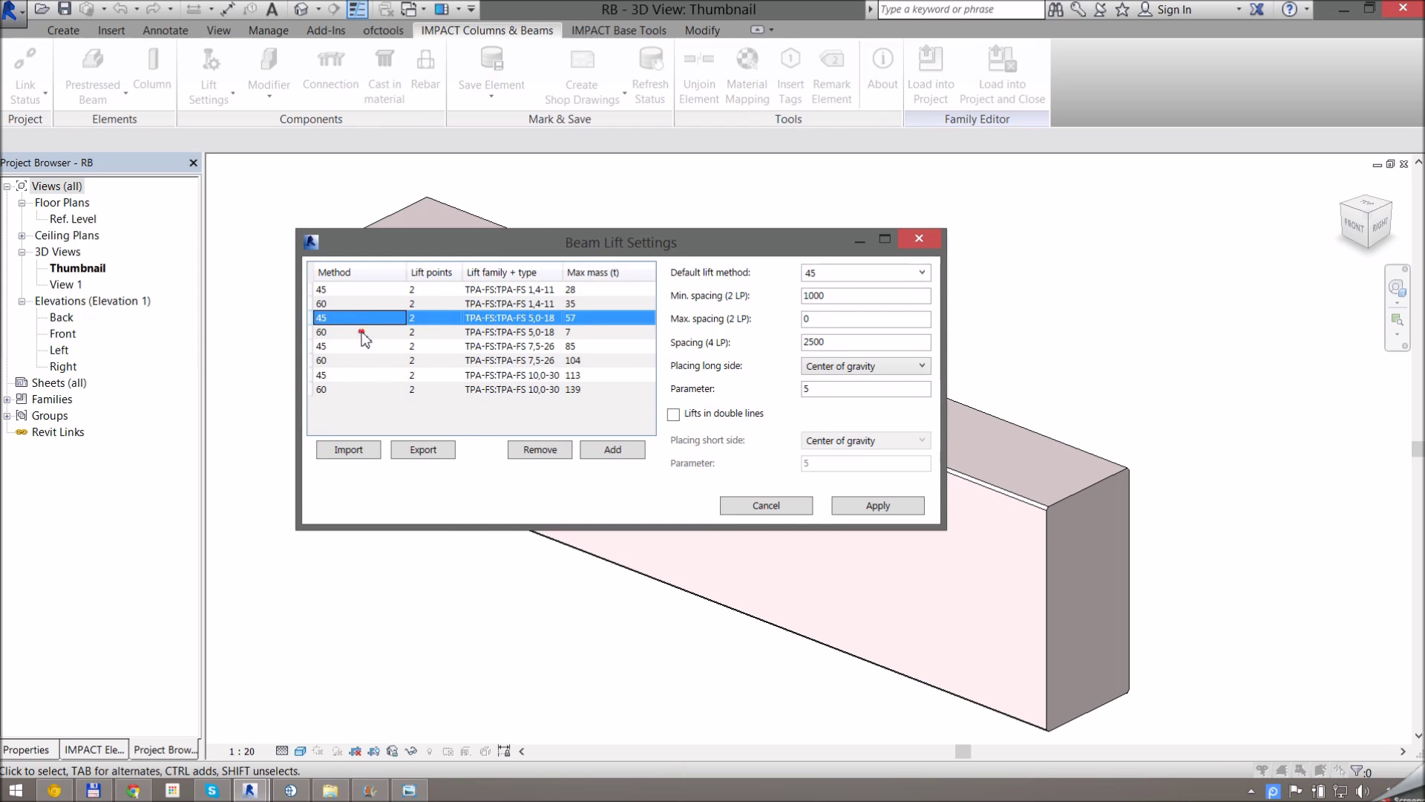
click(361, 332)
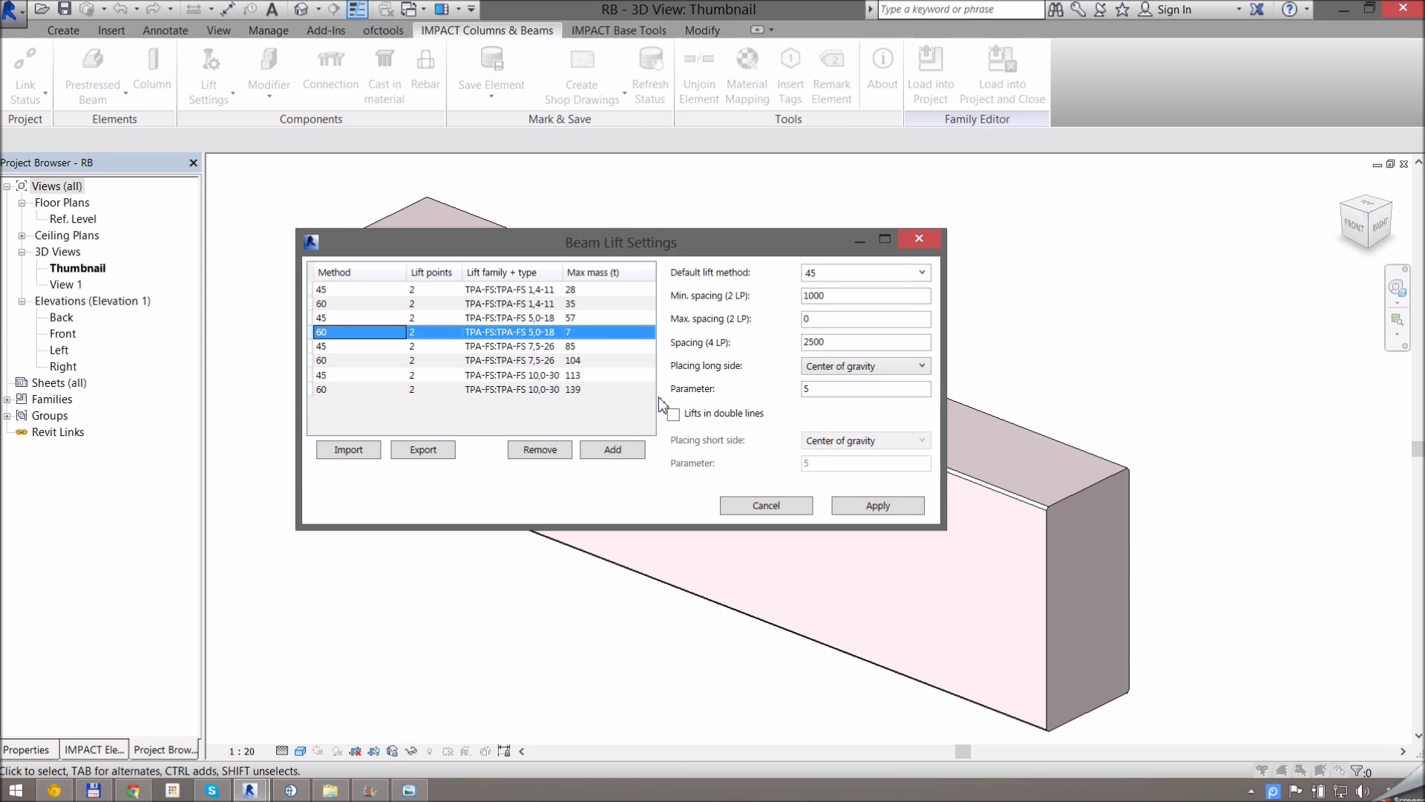
click(334, 297)
click(423, 347)
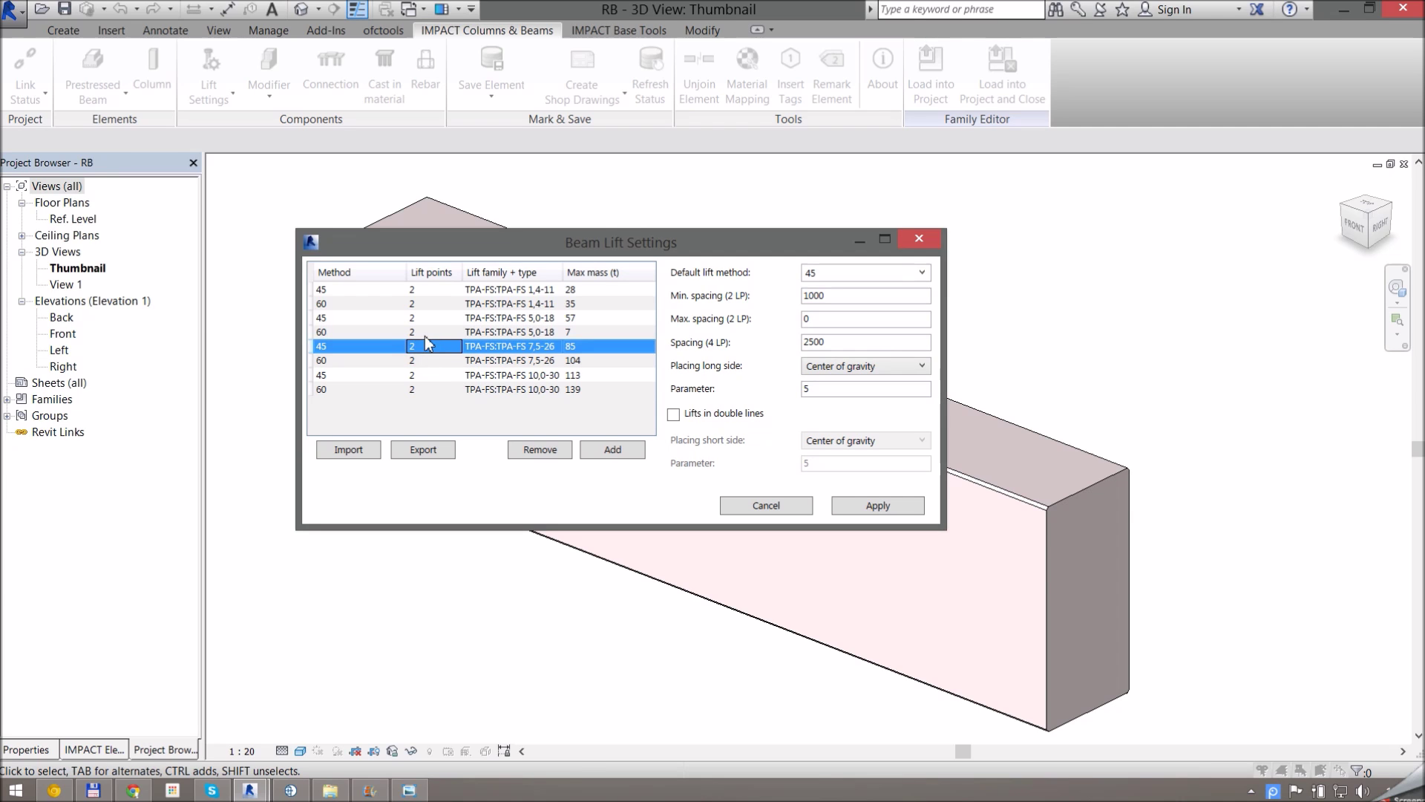
click(425, 335)
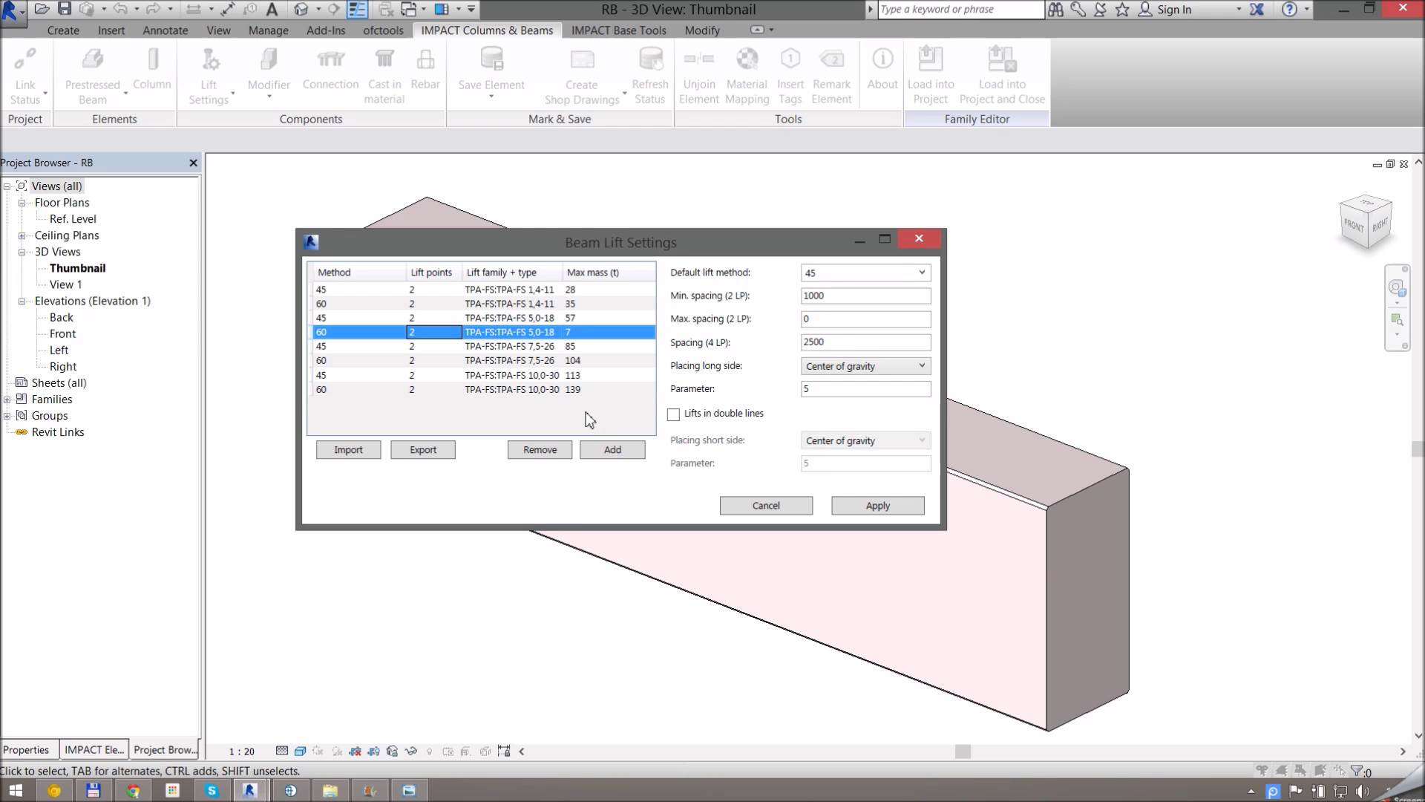
click(520, 391)
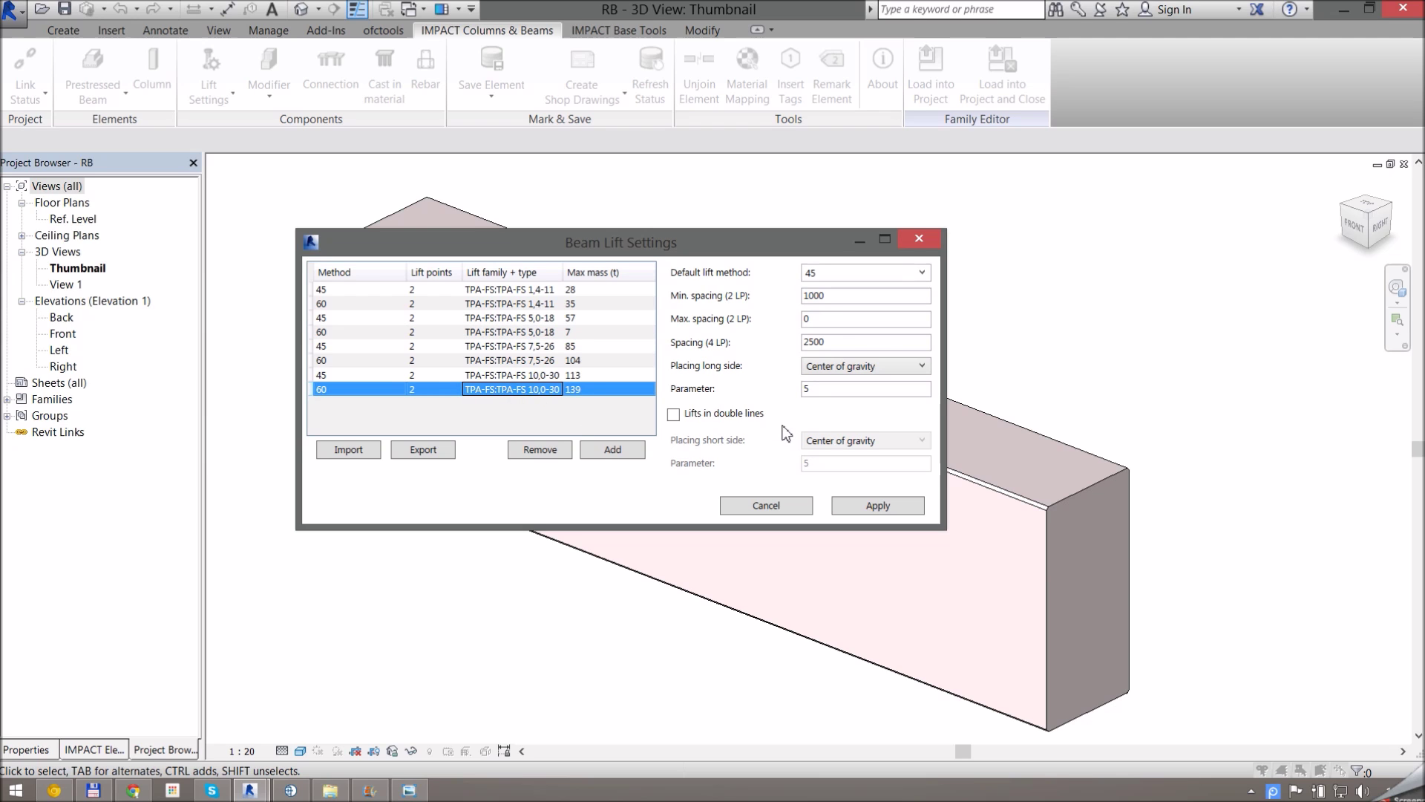
Start adding a lift configuration and load the KAN-6000 family from the lifts folder.
click(614, 449)
drag(668, 295, 810, 261)
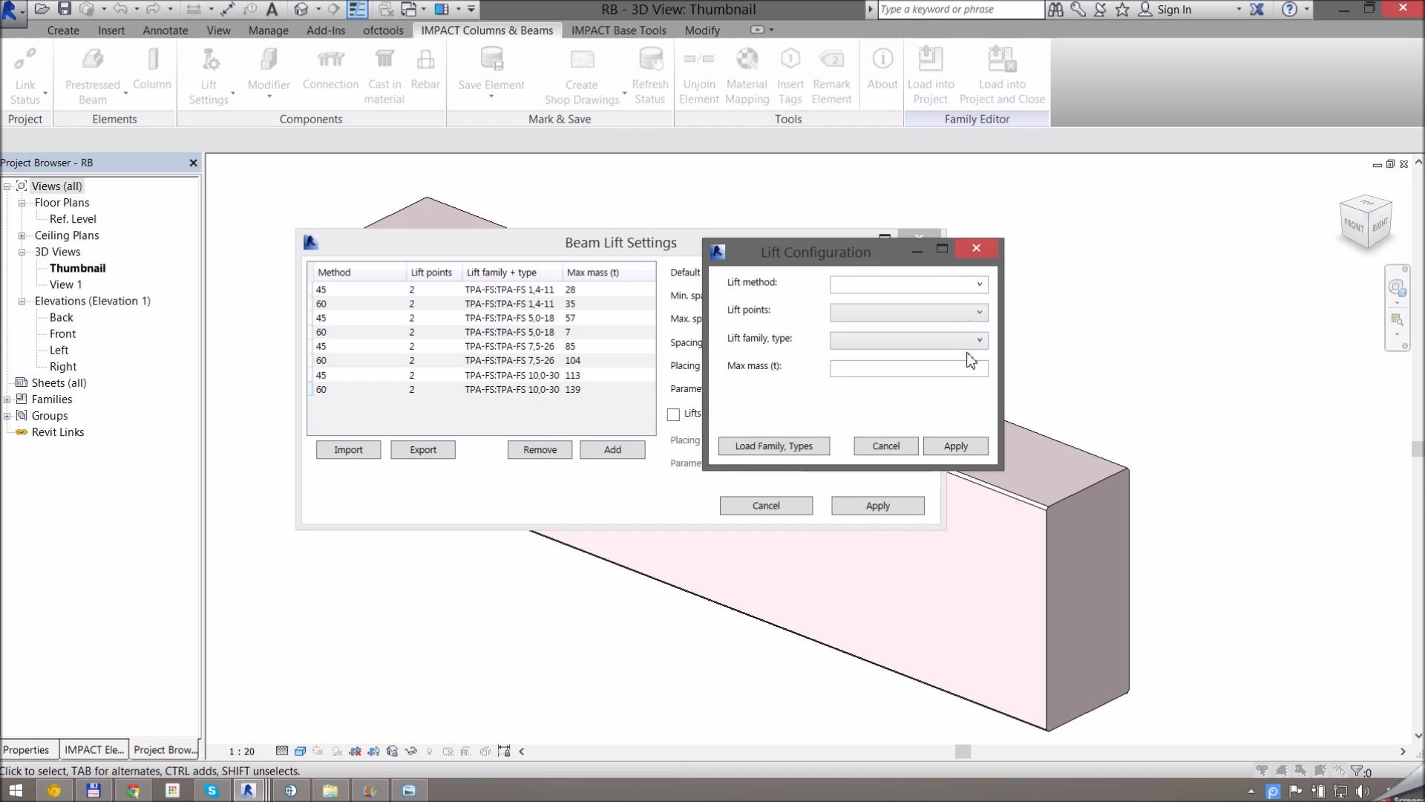
click(784, 448)
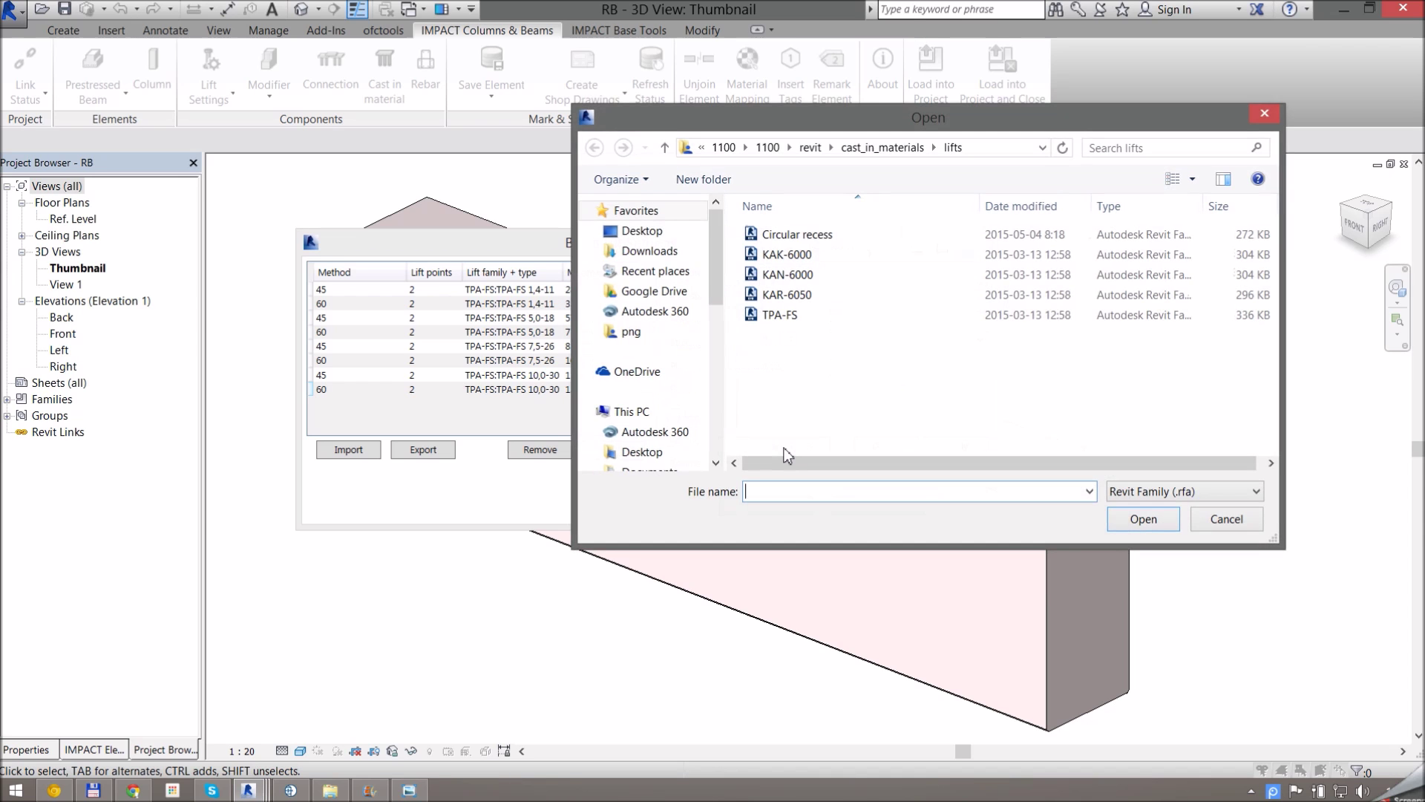
click(789, 278)
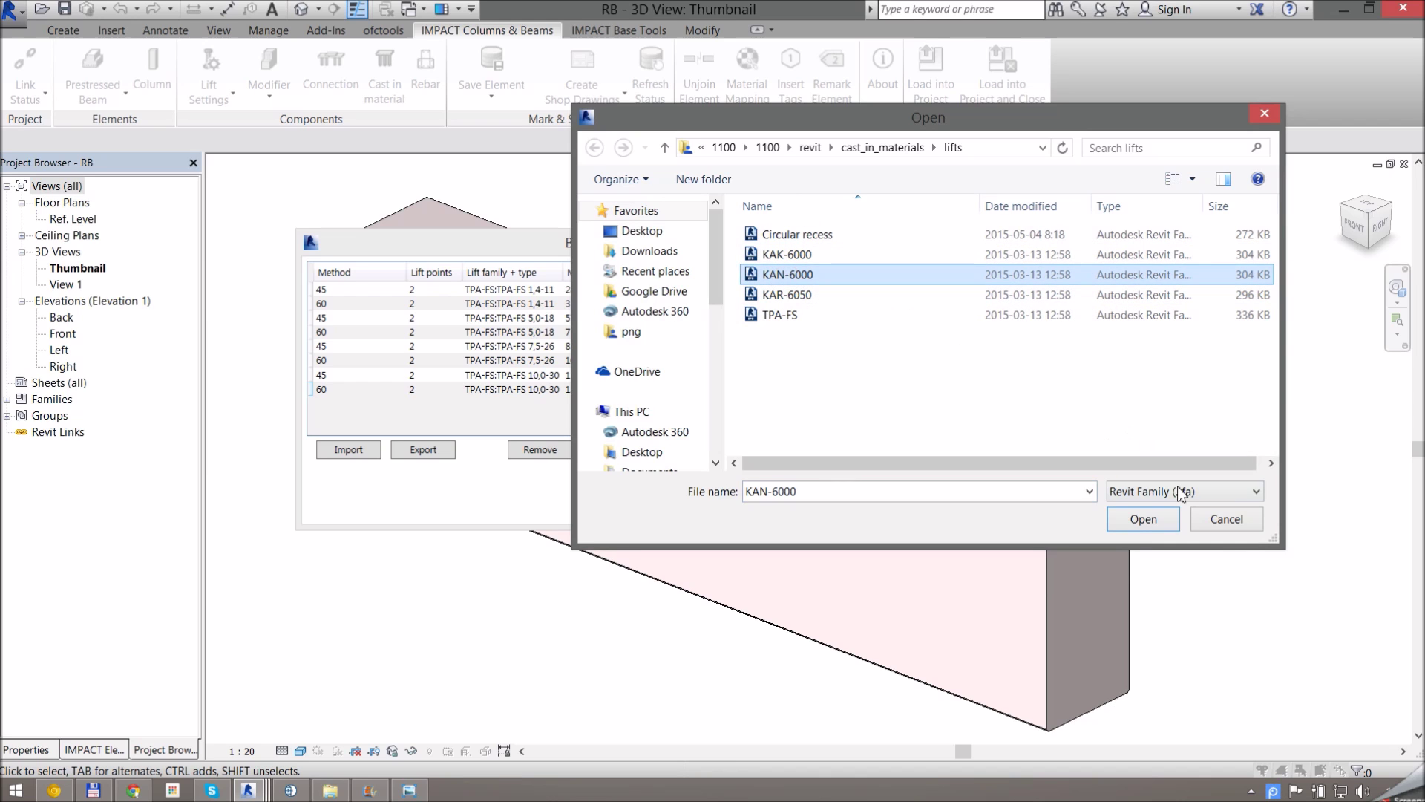
click(1147, 523)
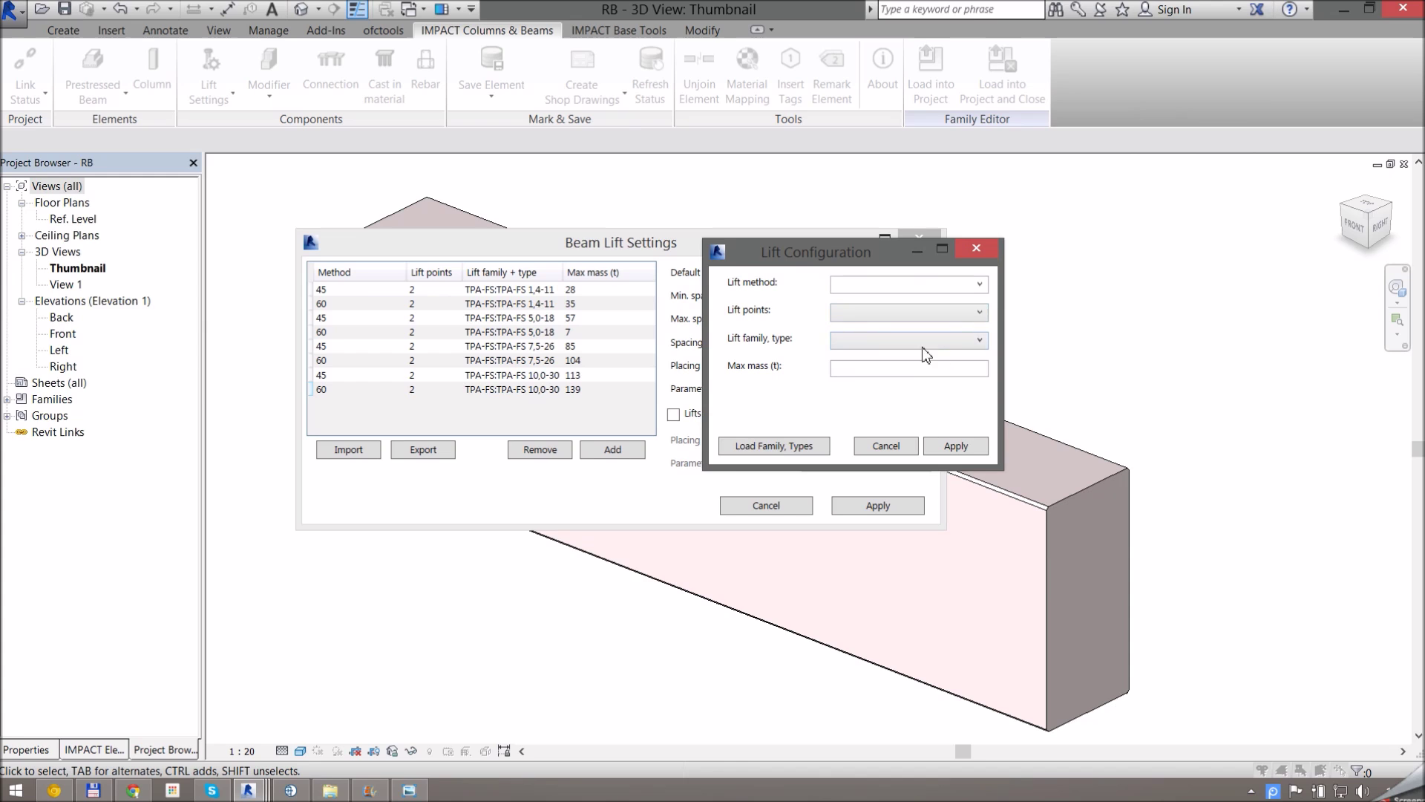
Add the lift configuration with type KAN-6000:6000-1,3-120, 2 lift points, a new lift method KAN and a max mass of 2 t.
click(961, 345)
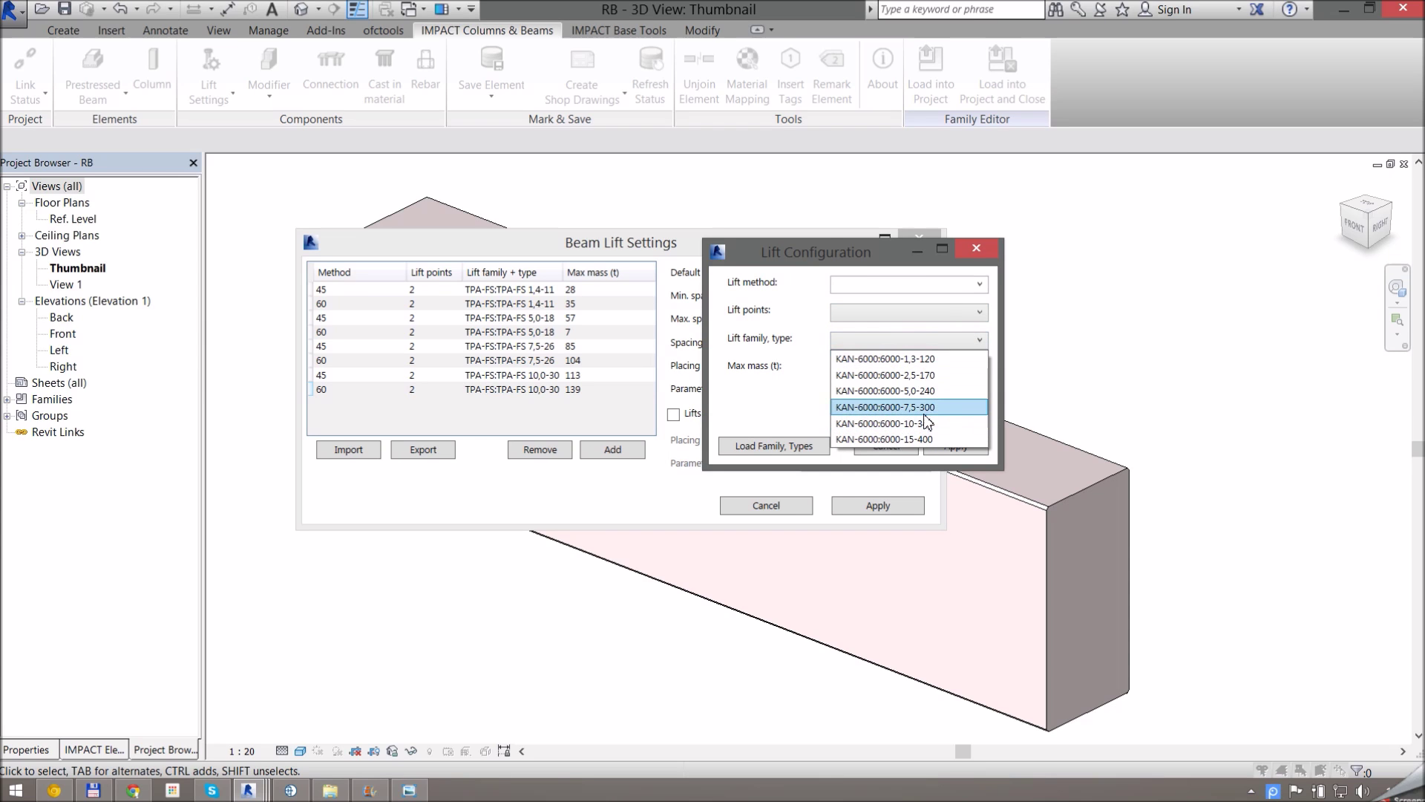
click(932, 363)
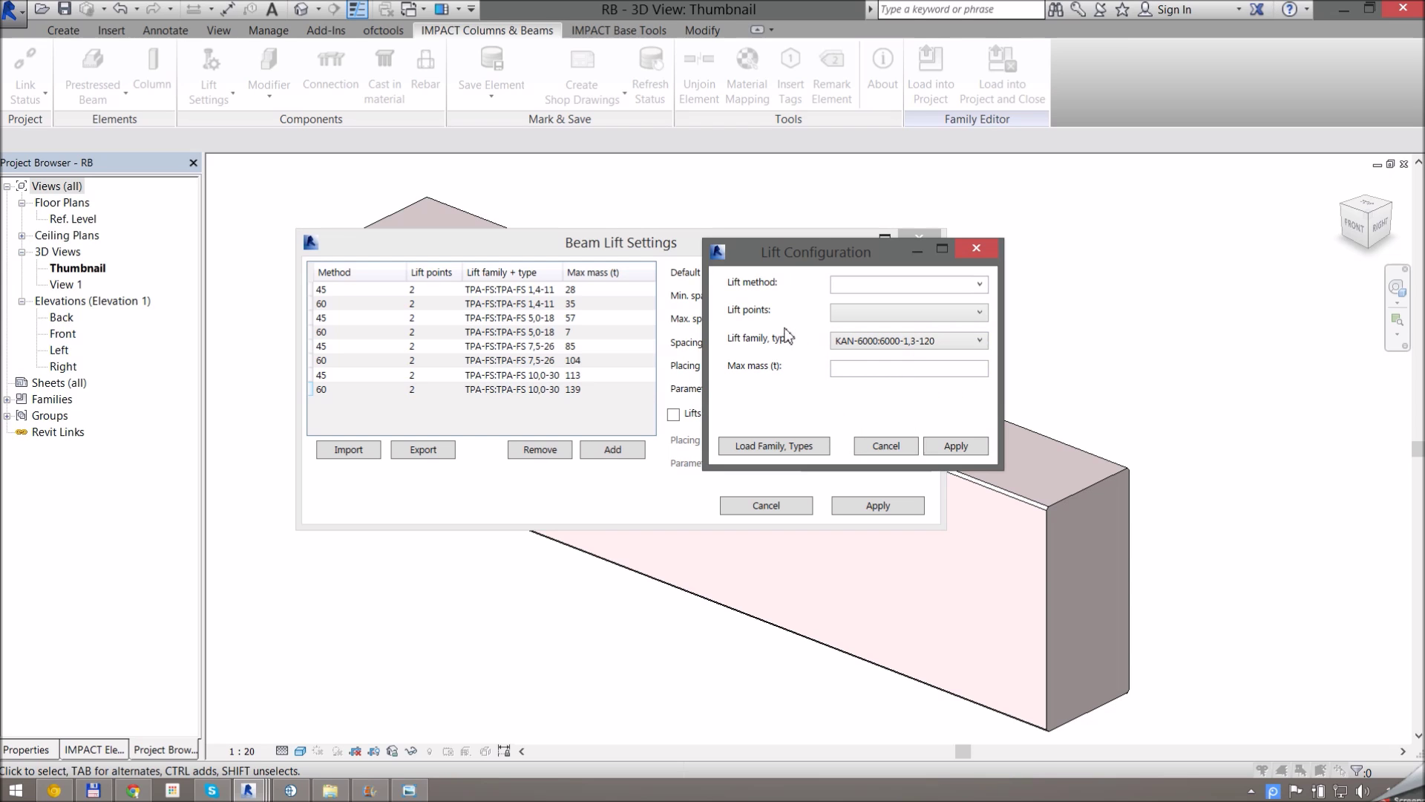
click(910, 313)
click(907, 350)
click(980, 283)
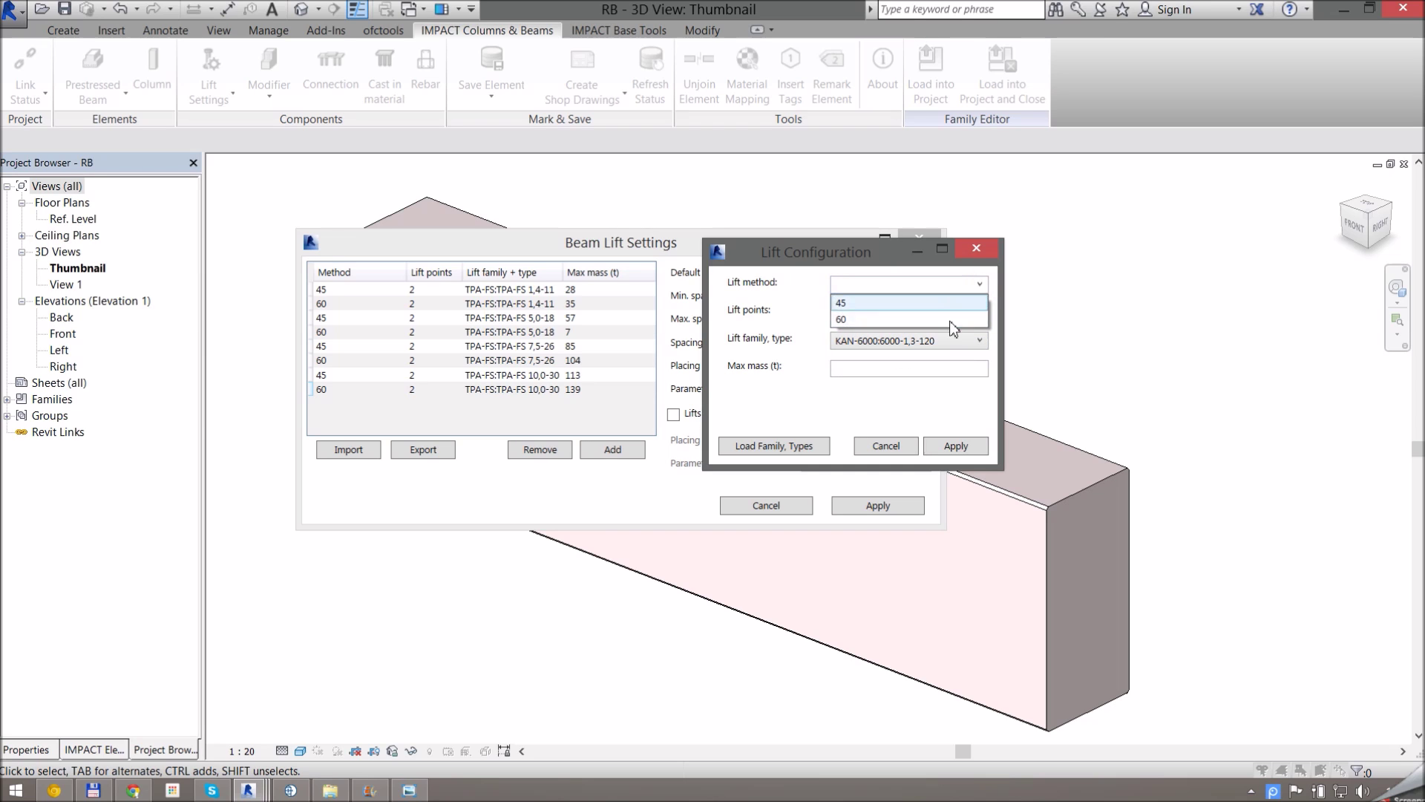
click(921, 288)
text(KAN)
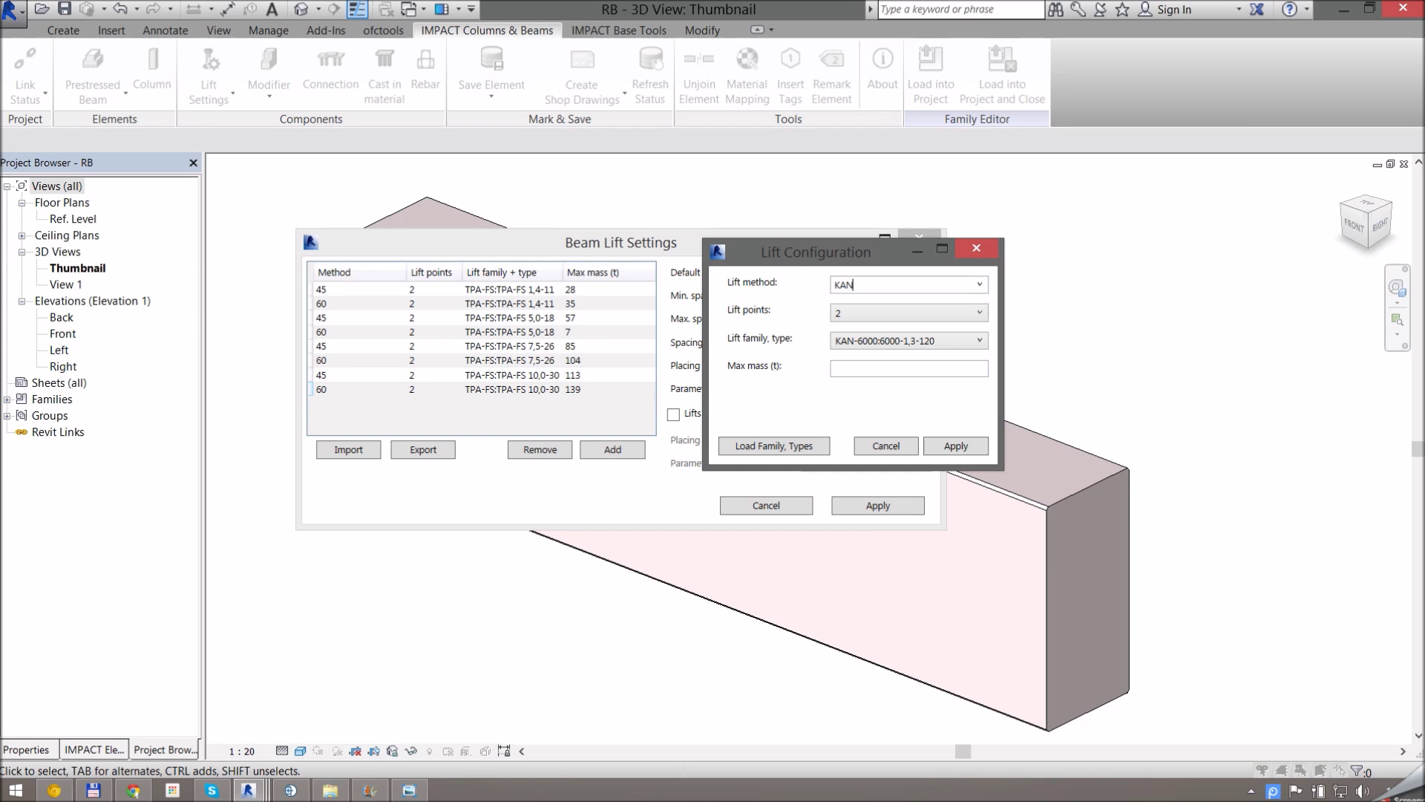
click(911, 374)
text(2)
click(957, 446)
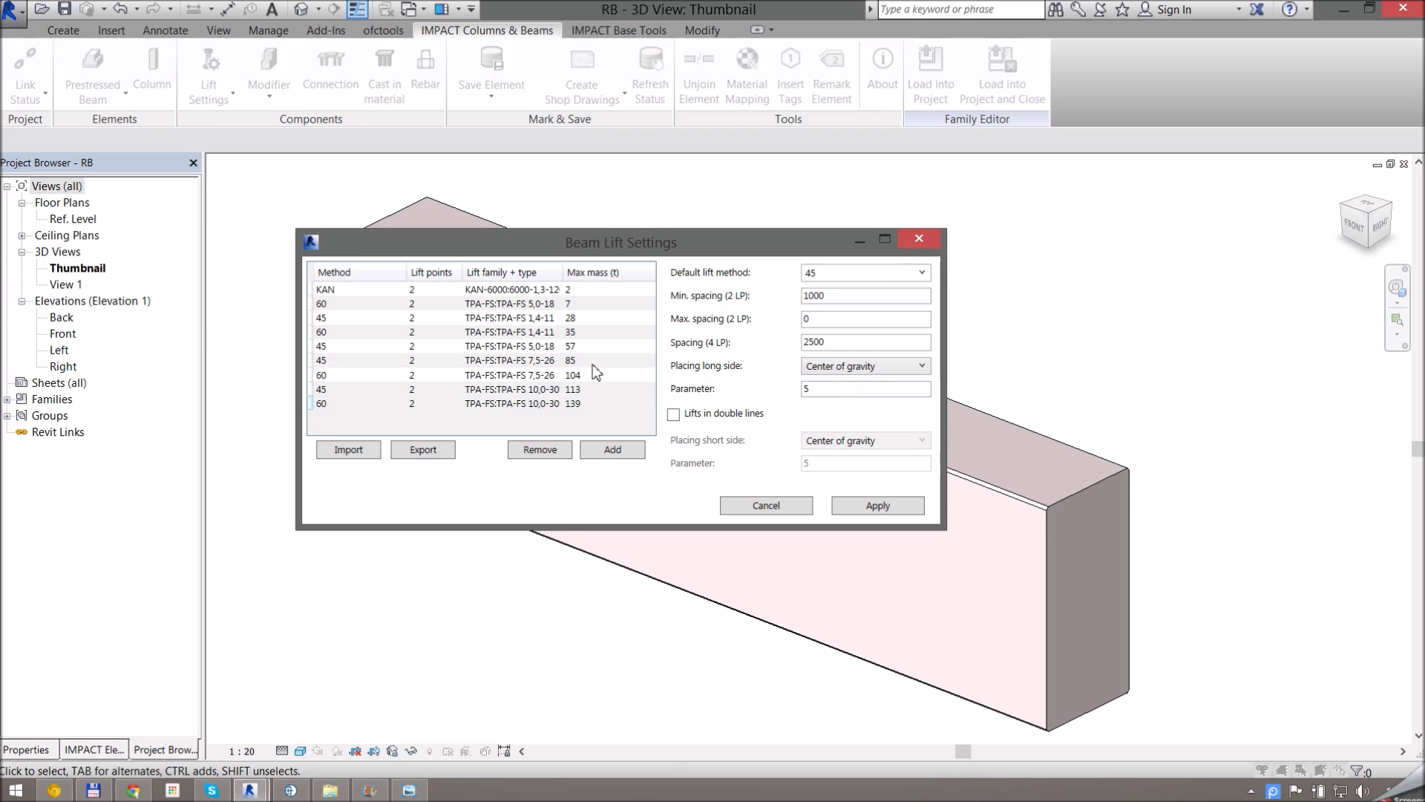
Add a KAN lift configuration with type KAN-6000:6000-2,5-170, 2 lift points and a max mass of 4.5 t.
click(630, 448)
click(817, 375)
click(783, 410)
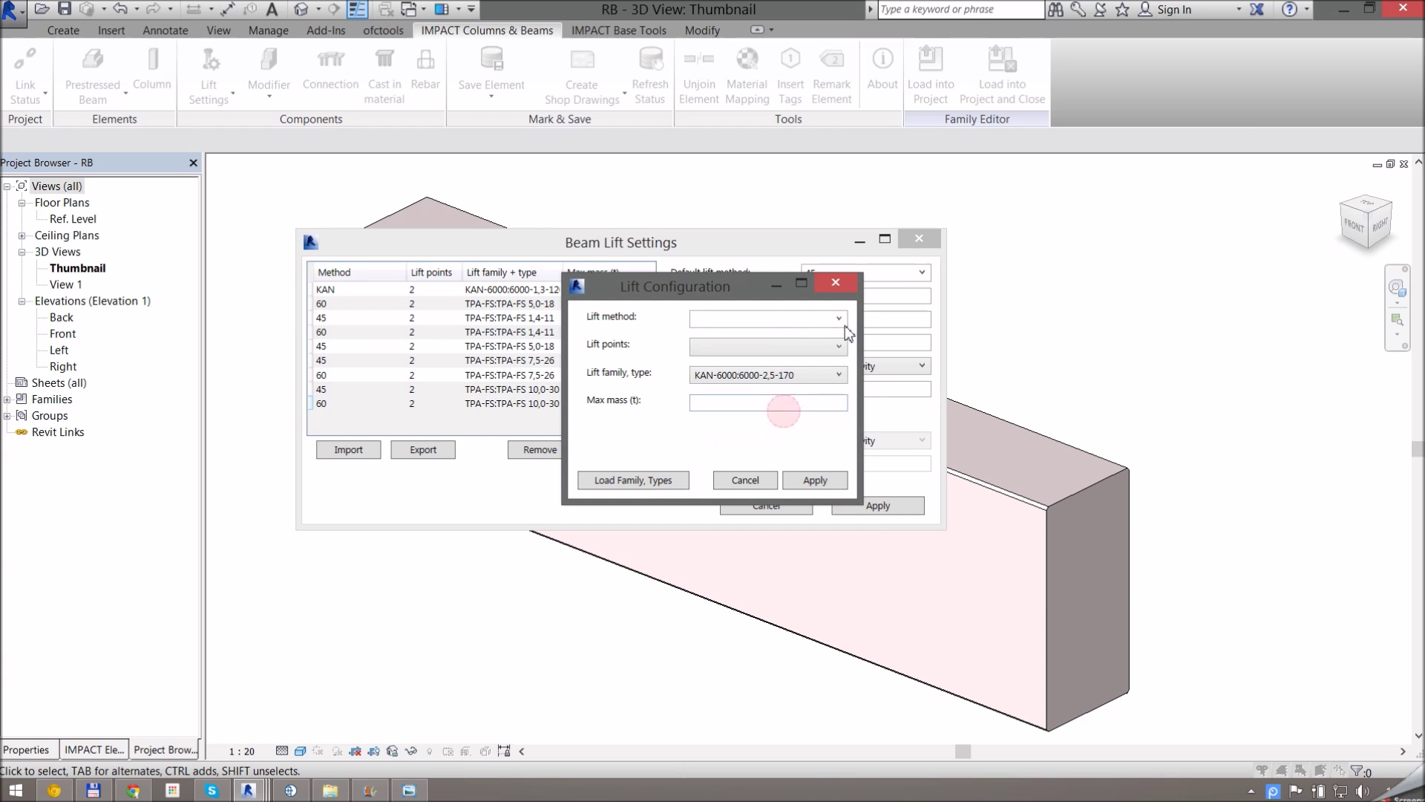
click(838, 318)
click(703, 337)
click(719, 343)
click(760, 375)
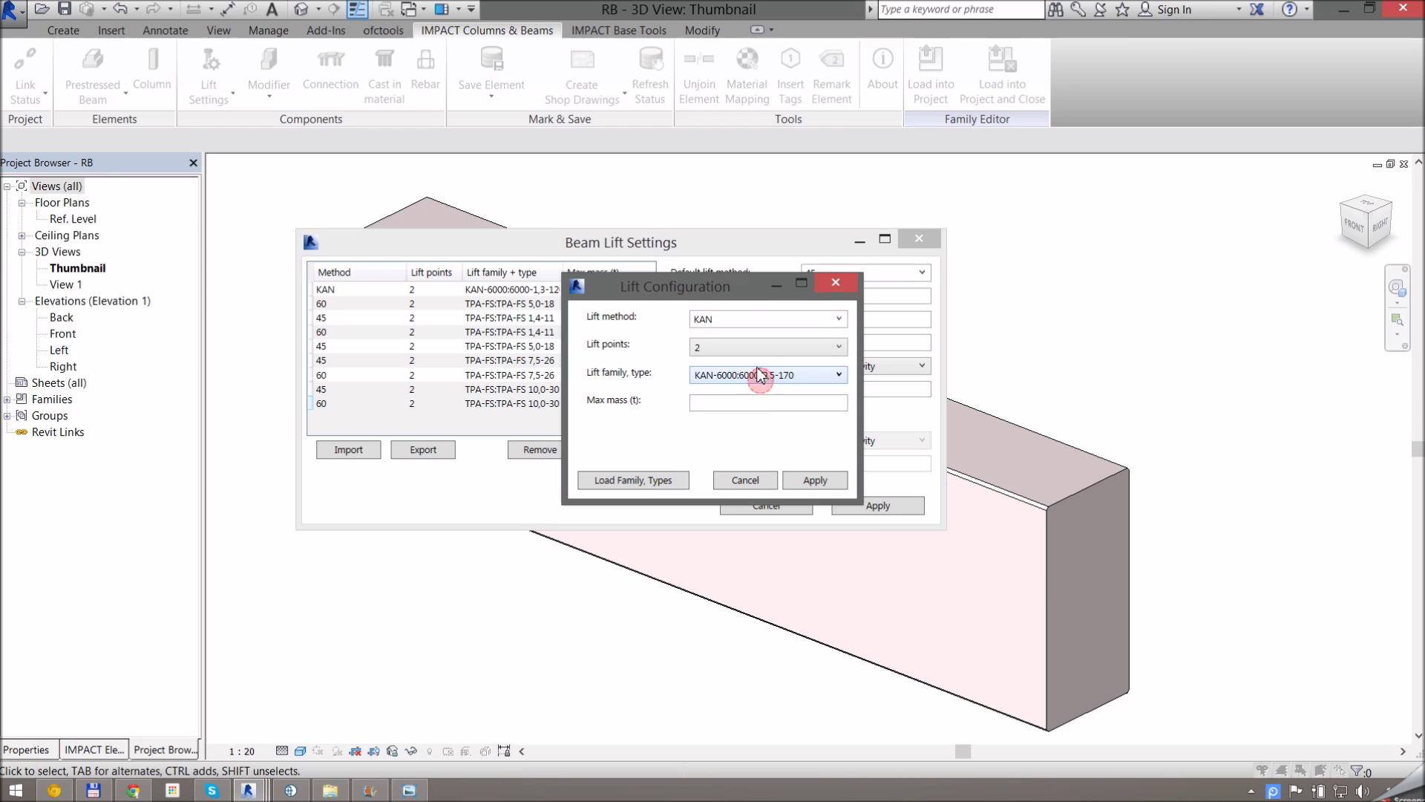
click(778, 402)
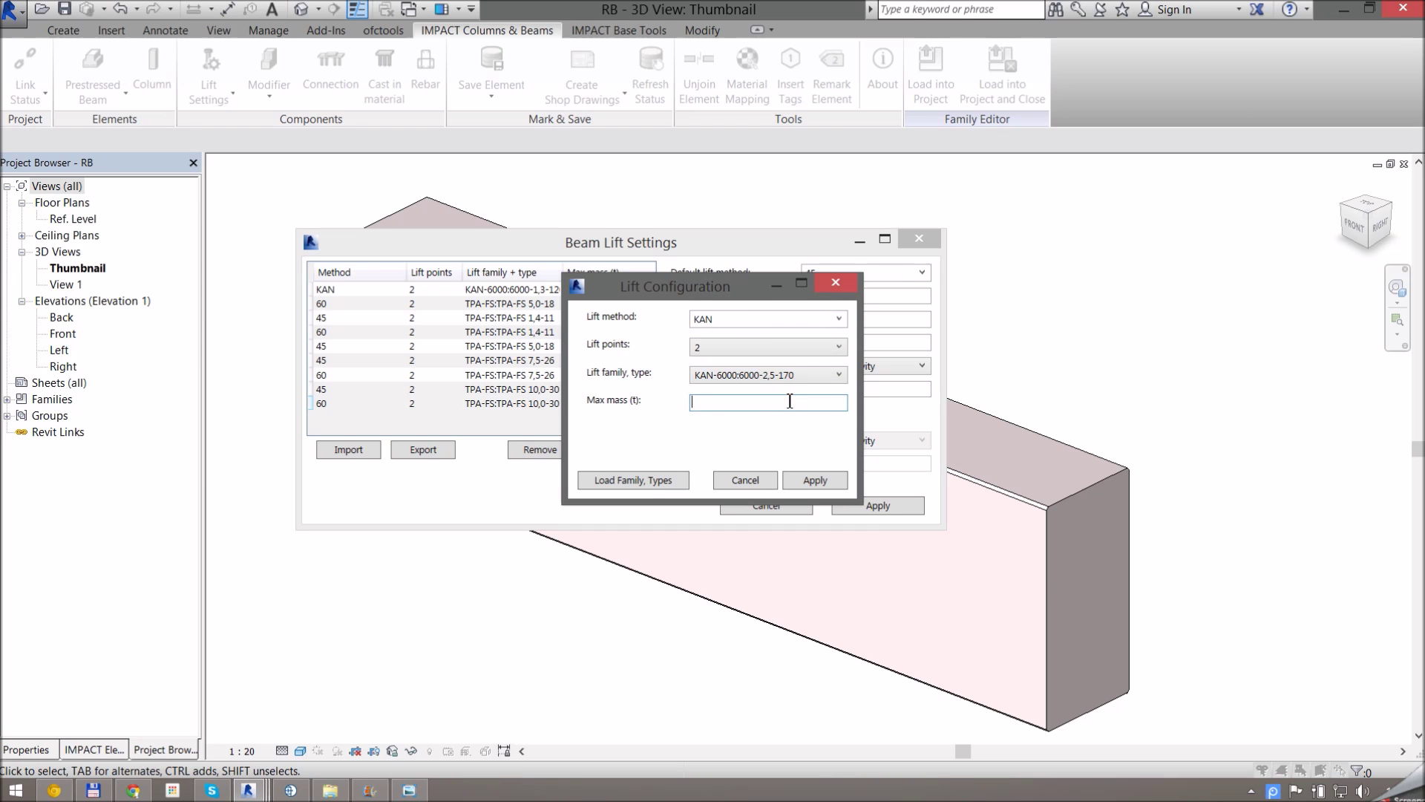
text(4.5)
click(837, 481)
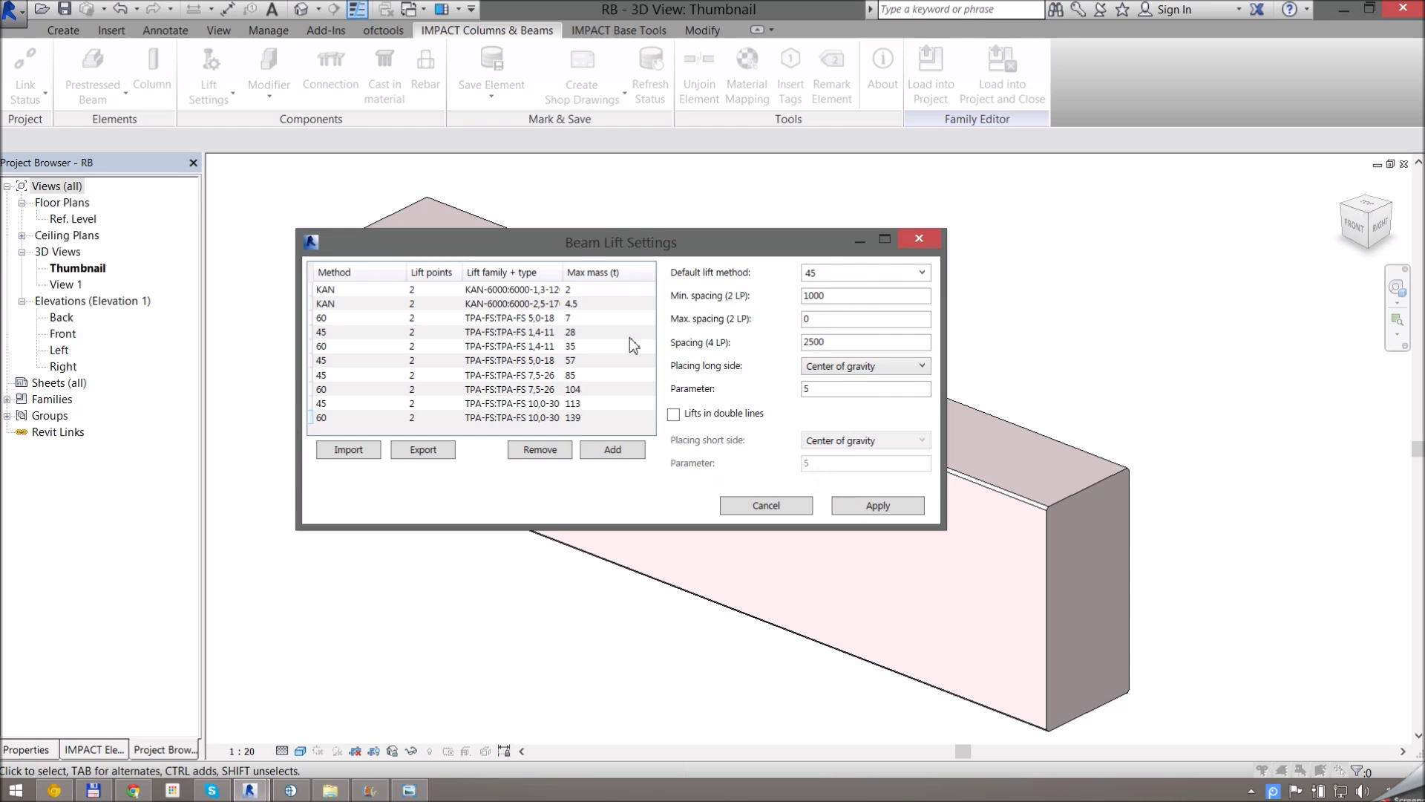
Add a KAN lift configuration with type KAN-6000:6000-5,0-240, 2 lift points and a max mass of 8 t.
click(613, 449)
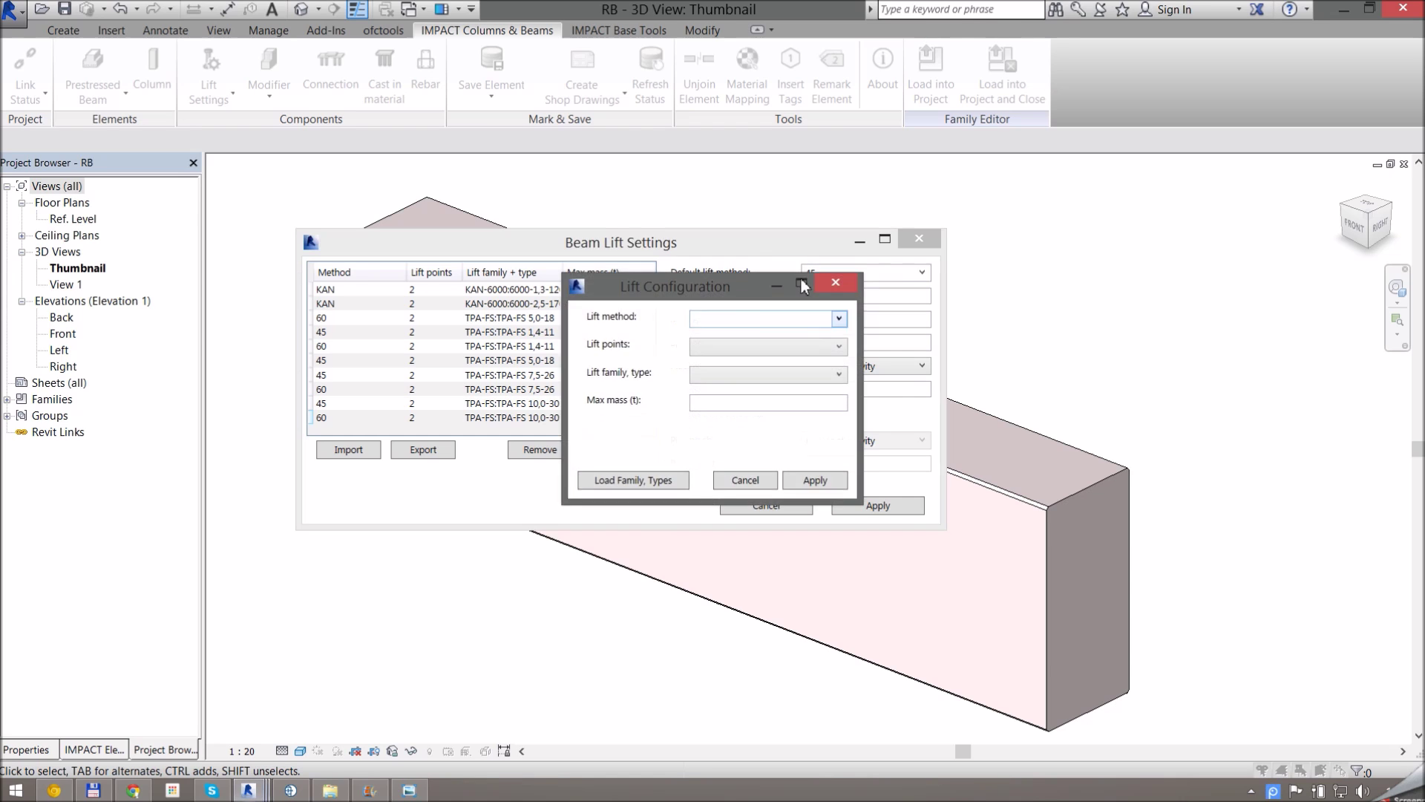
click(838, 318)
click(742, 332)
click(788, 348)
click(789, 378)
click(818, 374)
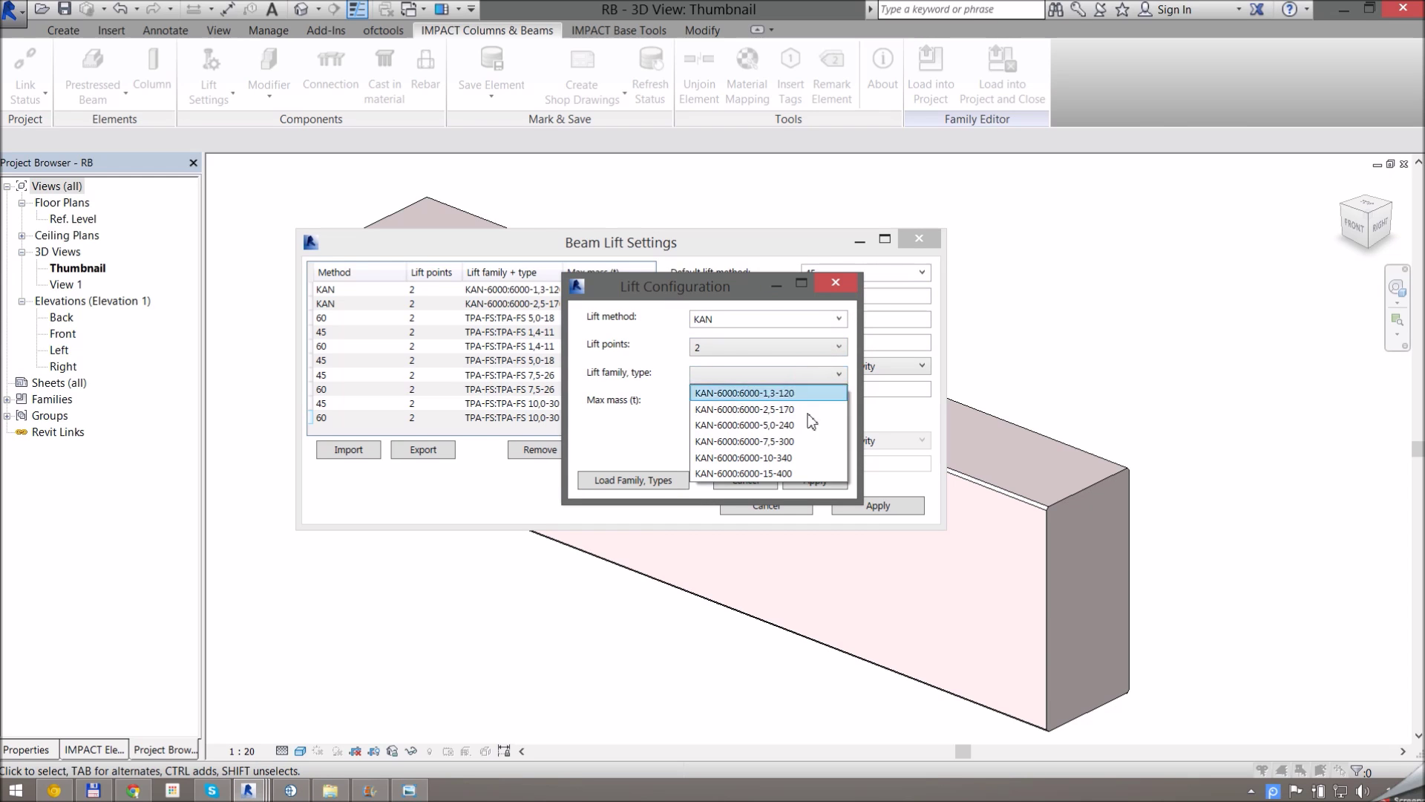
click(745, 424)
click(767, 406)
text(8)
click(830, 482)
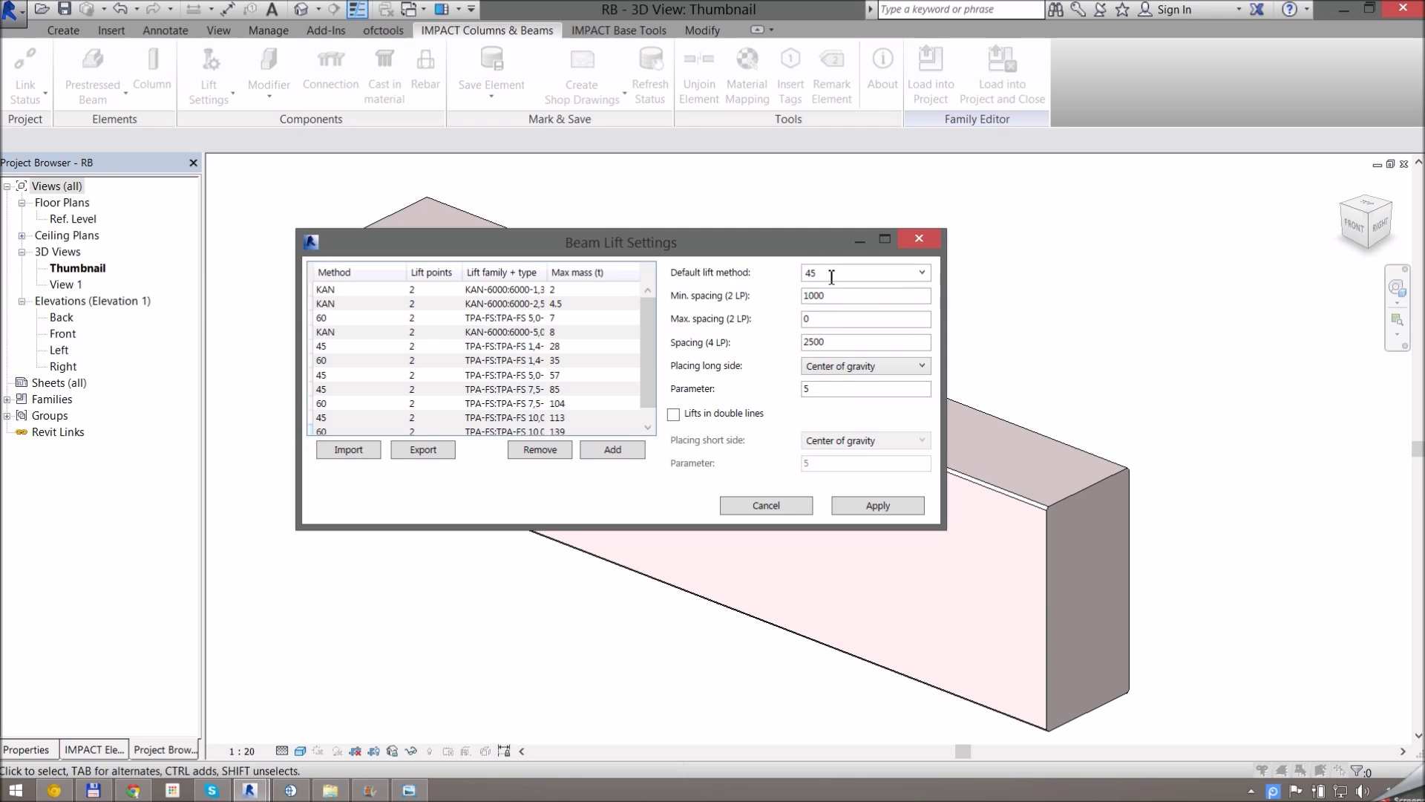
Set the default lift method of the beam to KAN.
click(925, 271)
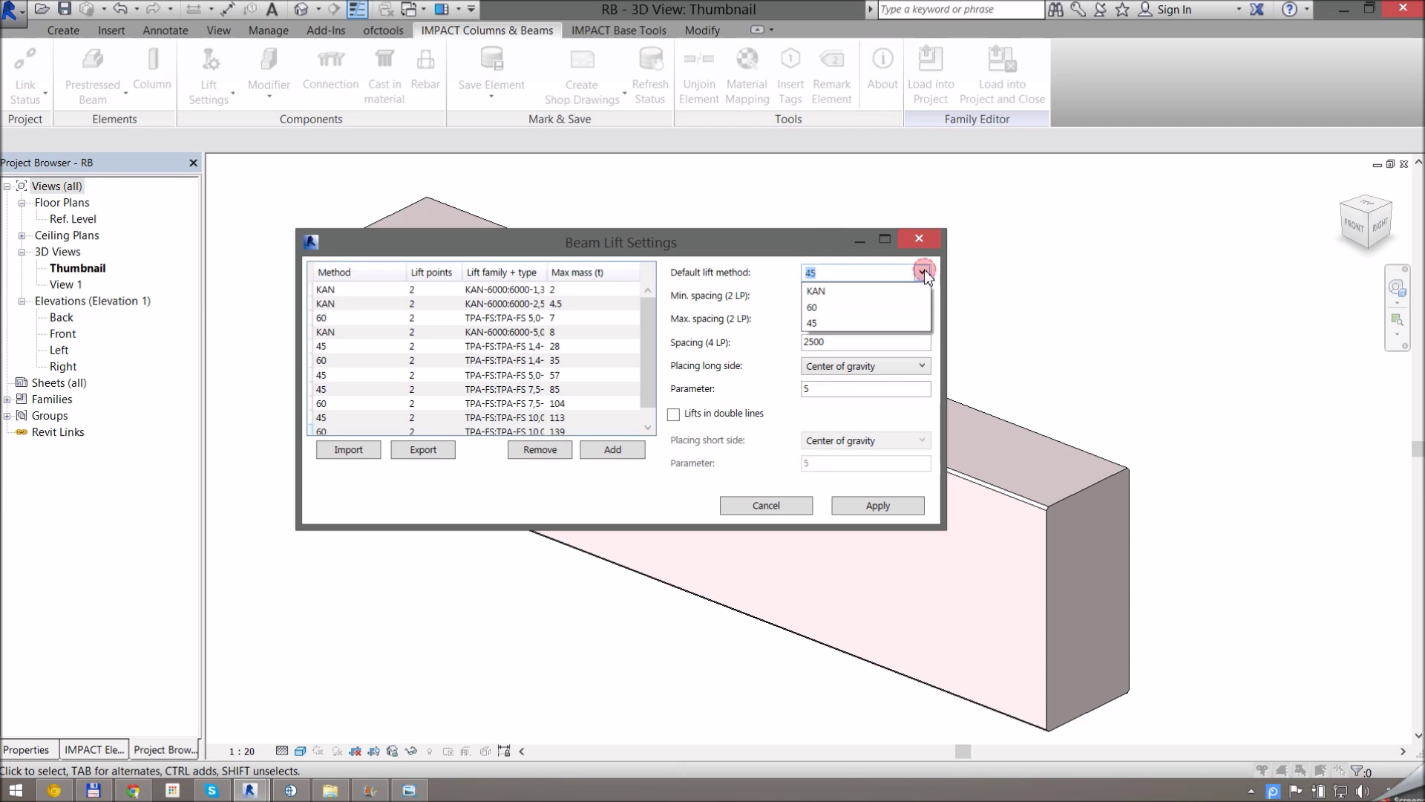
click(806, 251)
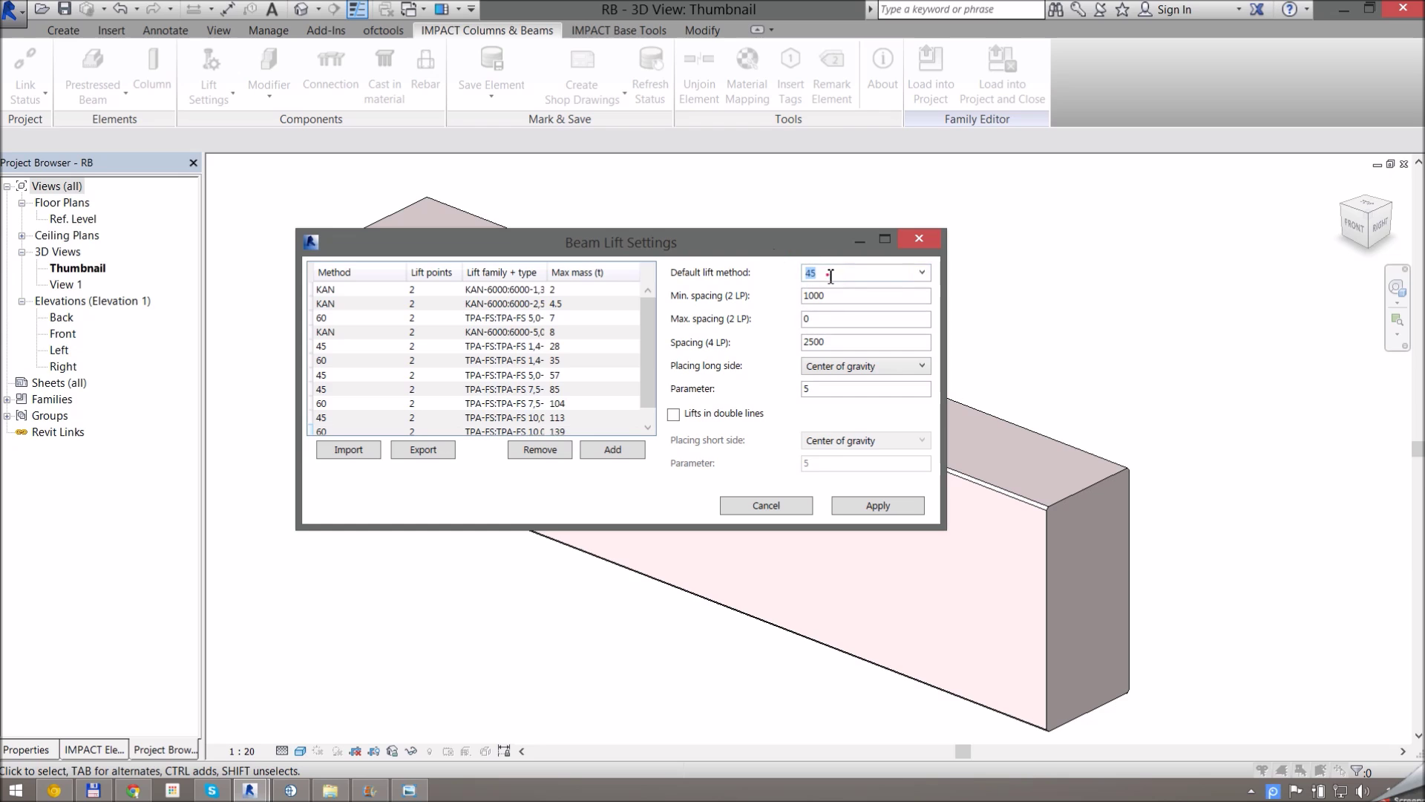
click(920, 273)
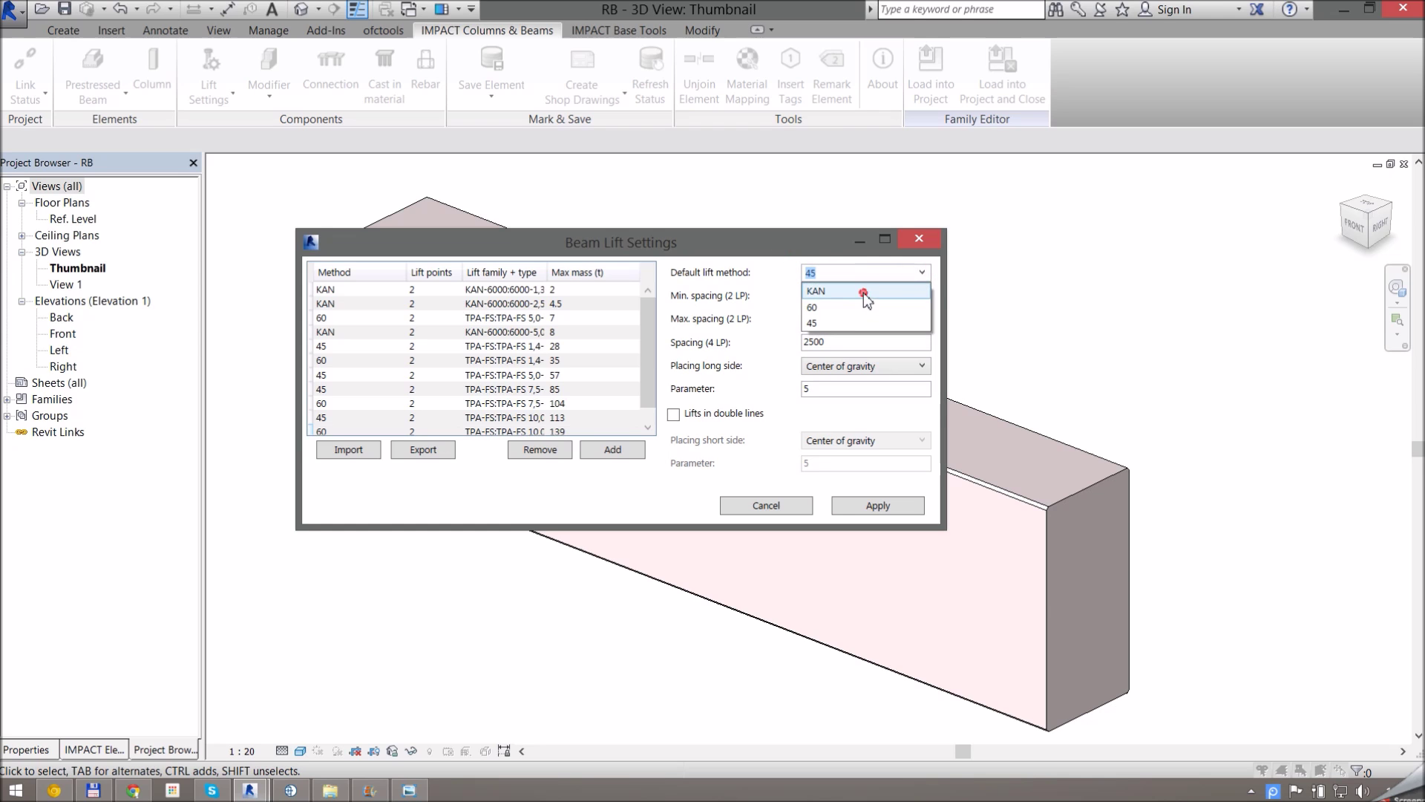
click(862, 292)
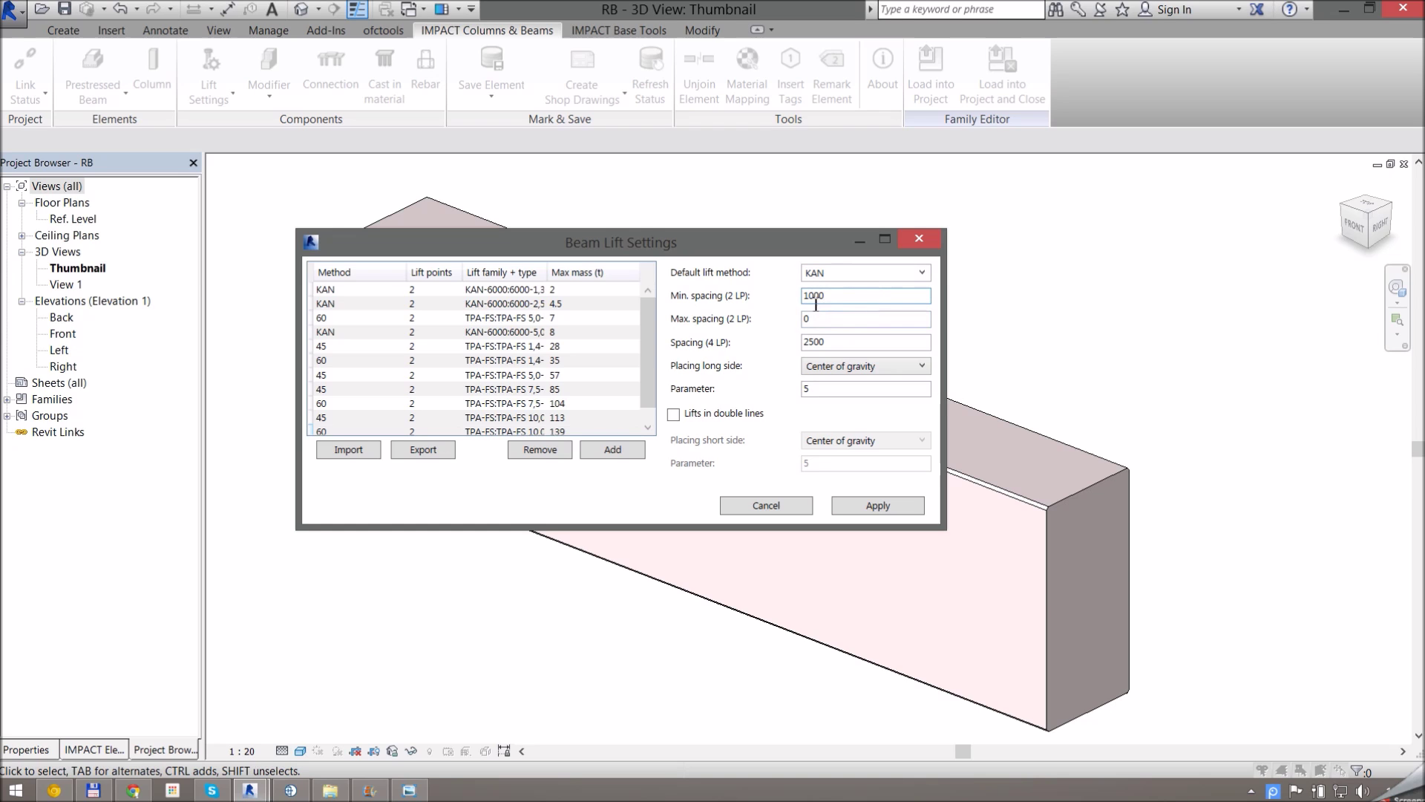
Review the minimum and maximum spacing for two lift points and the spacing for four lift points against the beam model.
drag(835, 295, 780, 305)
click(831, 297)
drag(796, 255, 793, 225)
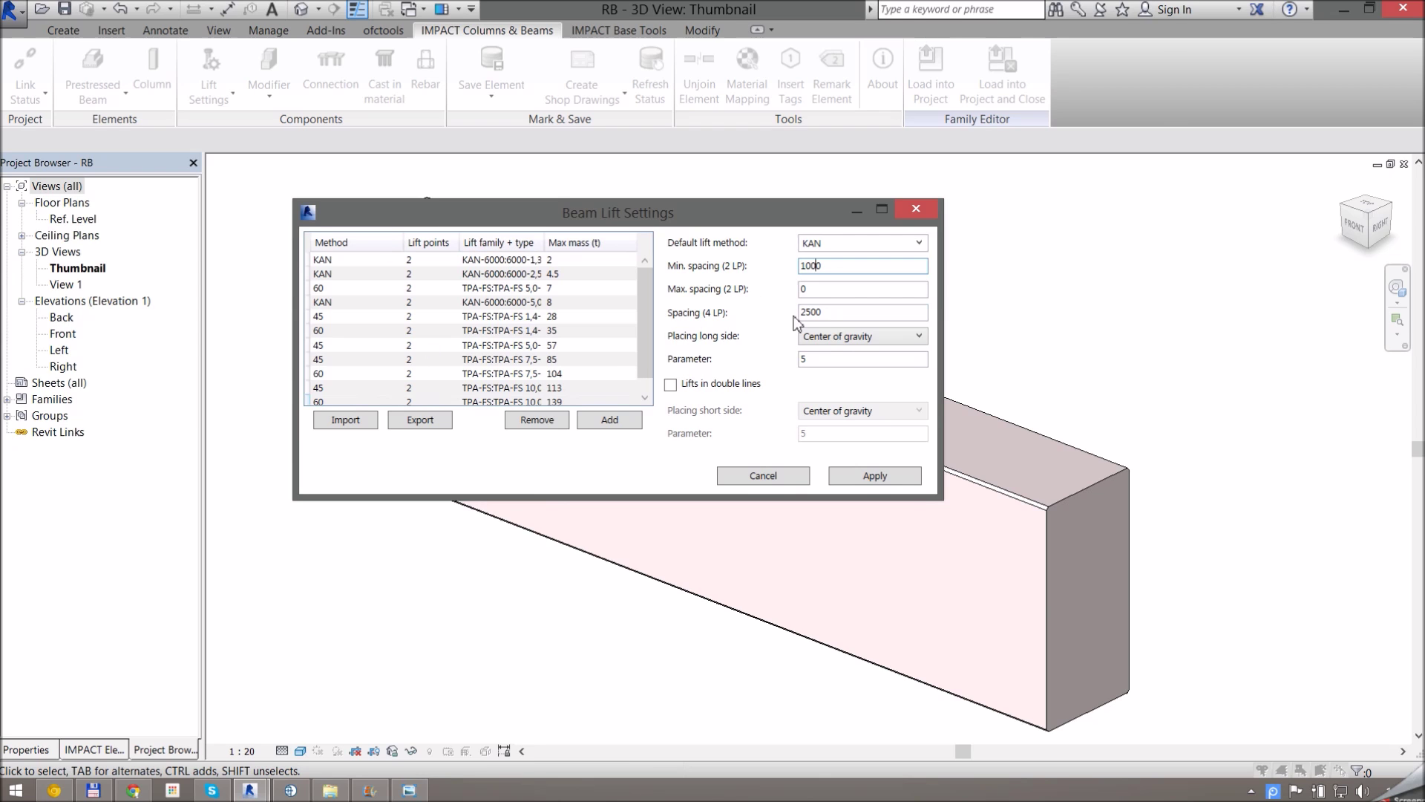
click(820, 290)
double_click(817, 290)
click(820, 291)
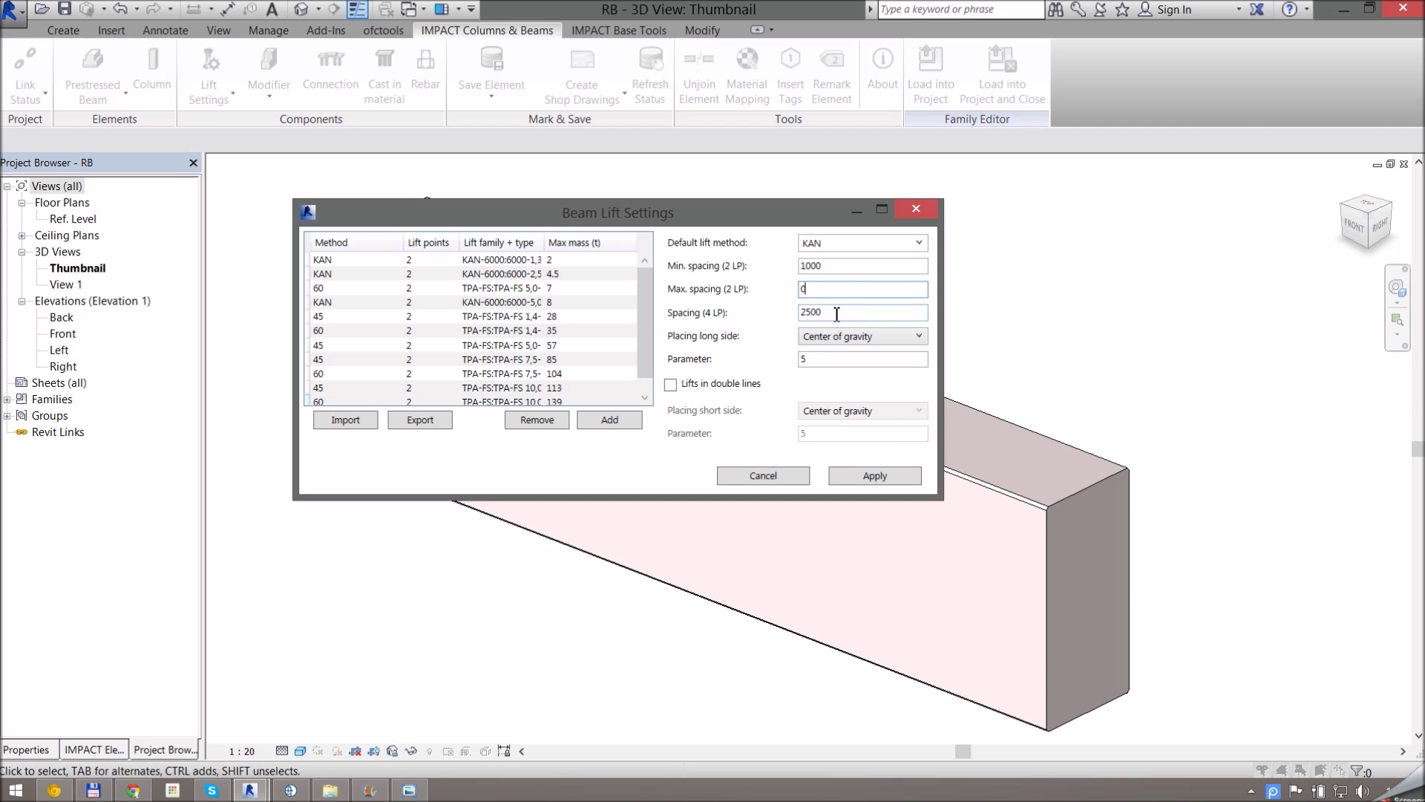
double_click(835, 312)
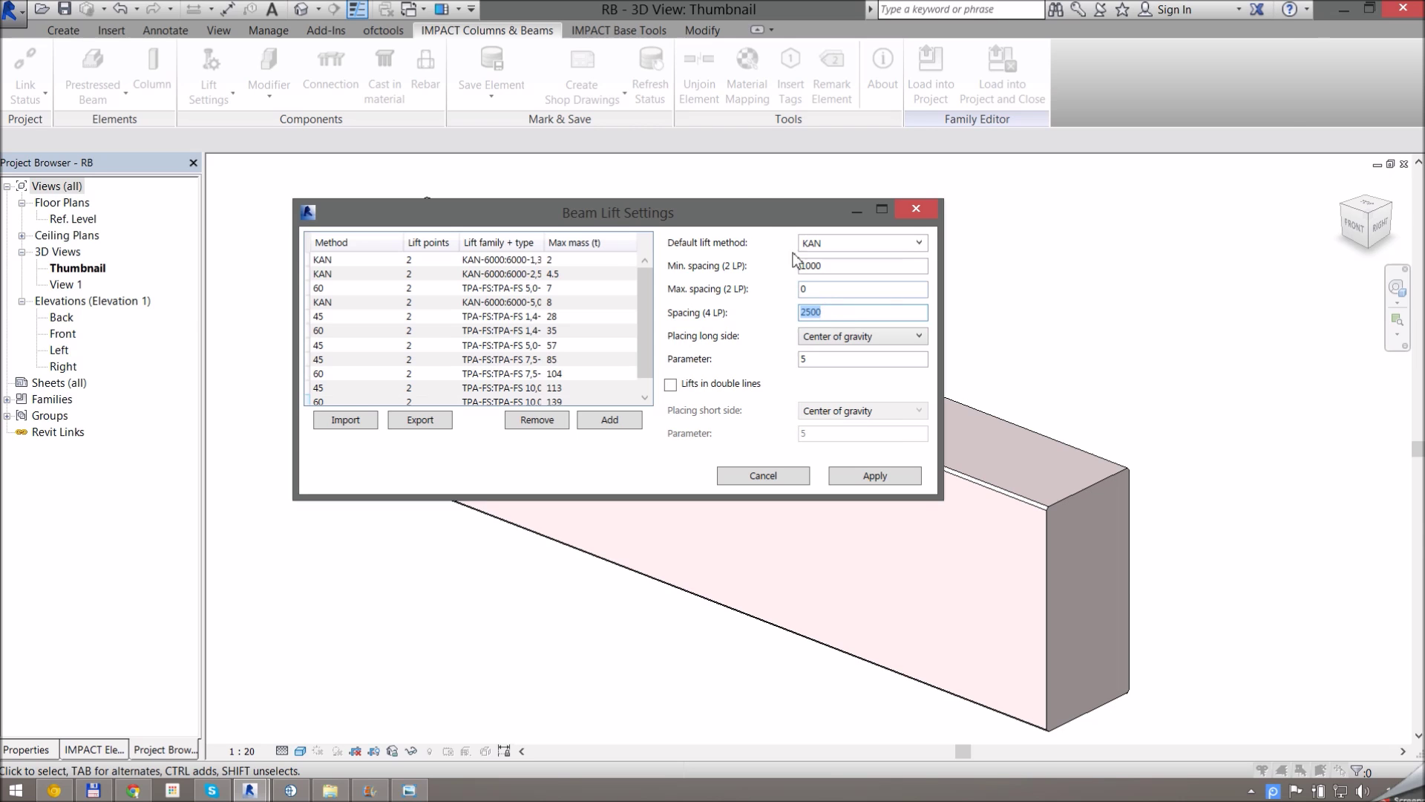
drag(774, 213, 1160, 3)
click(455, 245)
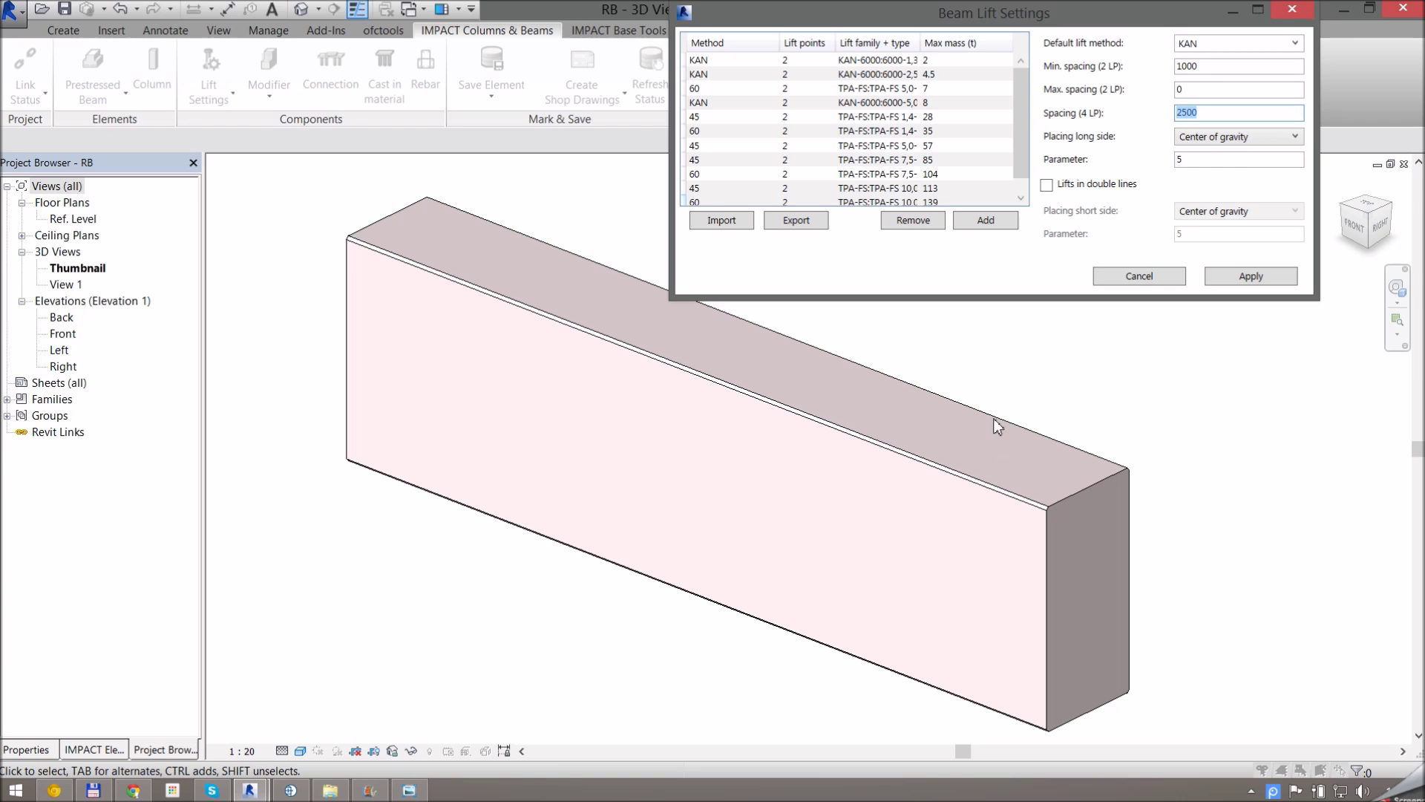
drag(976, 25, 788, 186)
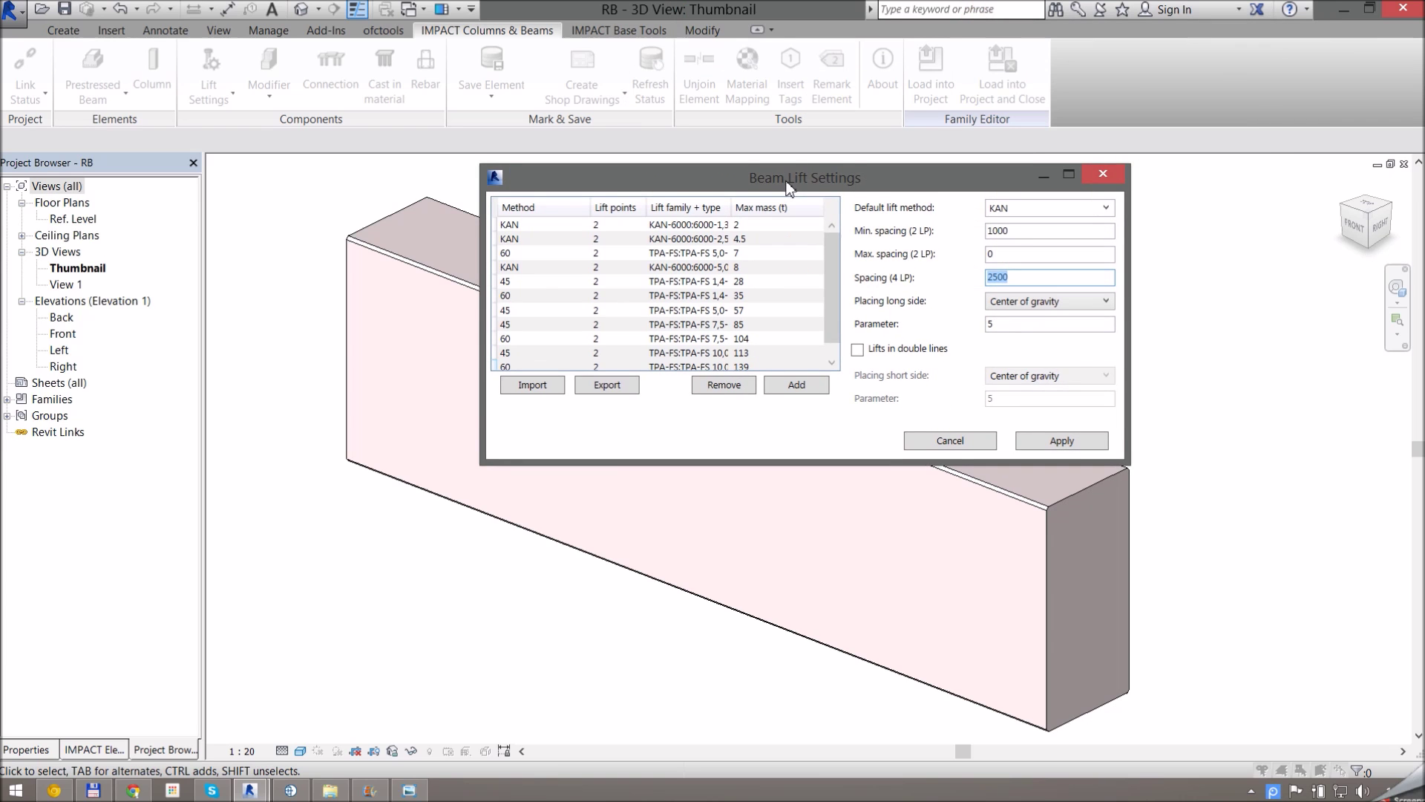
Try the Fixed placement on the long side with a parameter of 1500.
click(1072, 308)
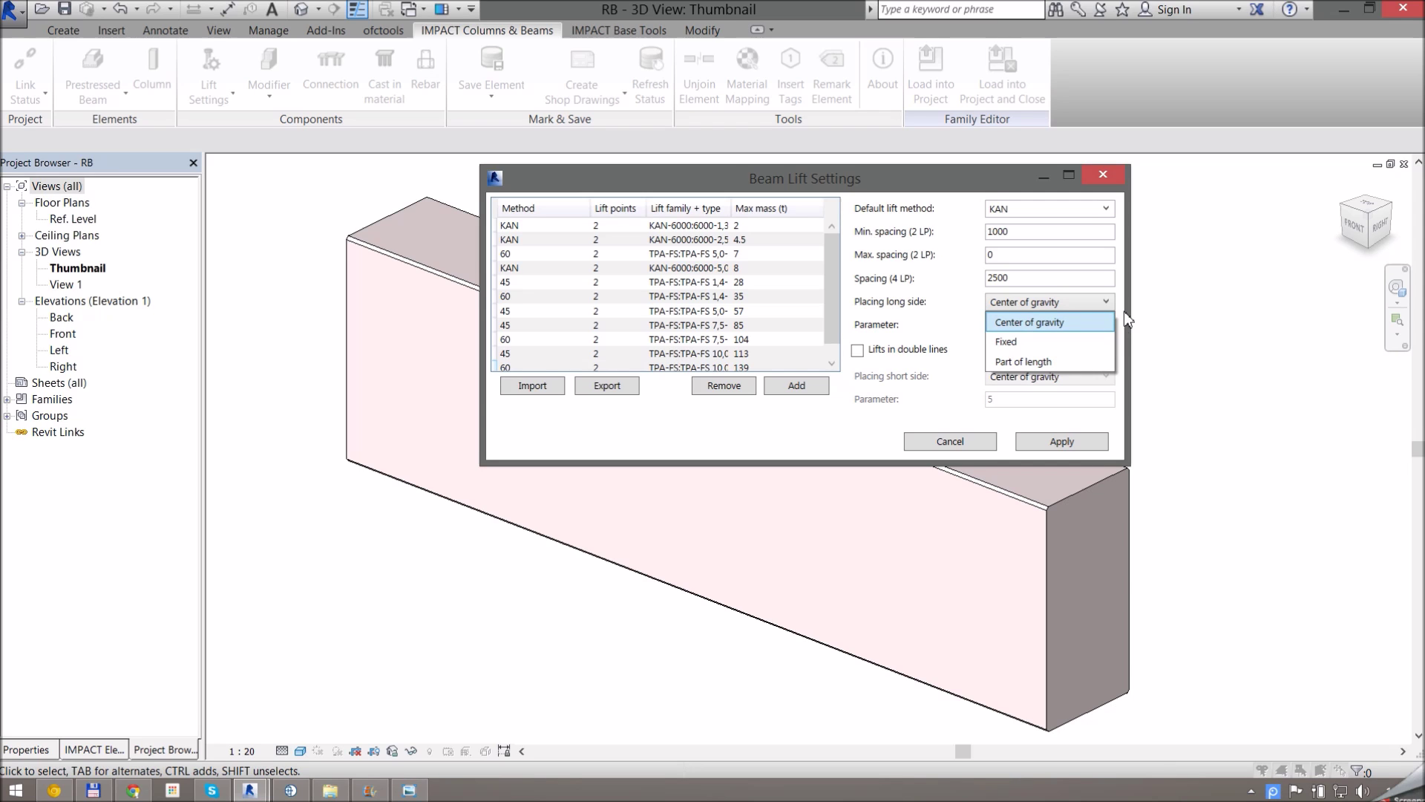
click(1028, 348)
double_click(999, 326)
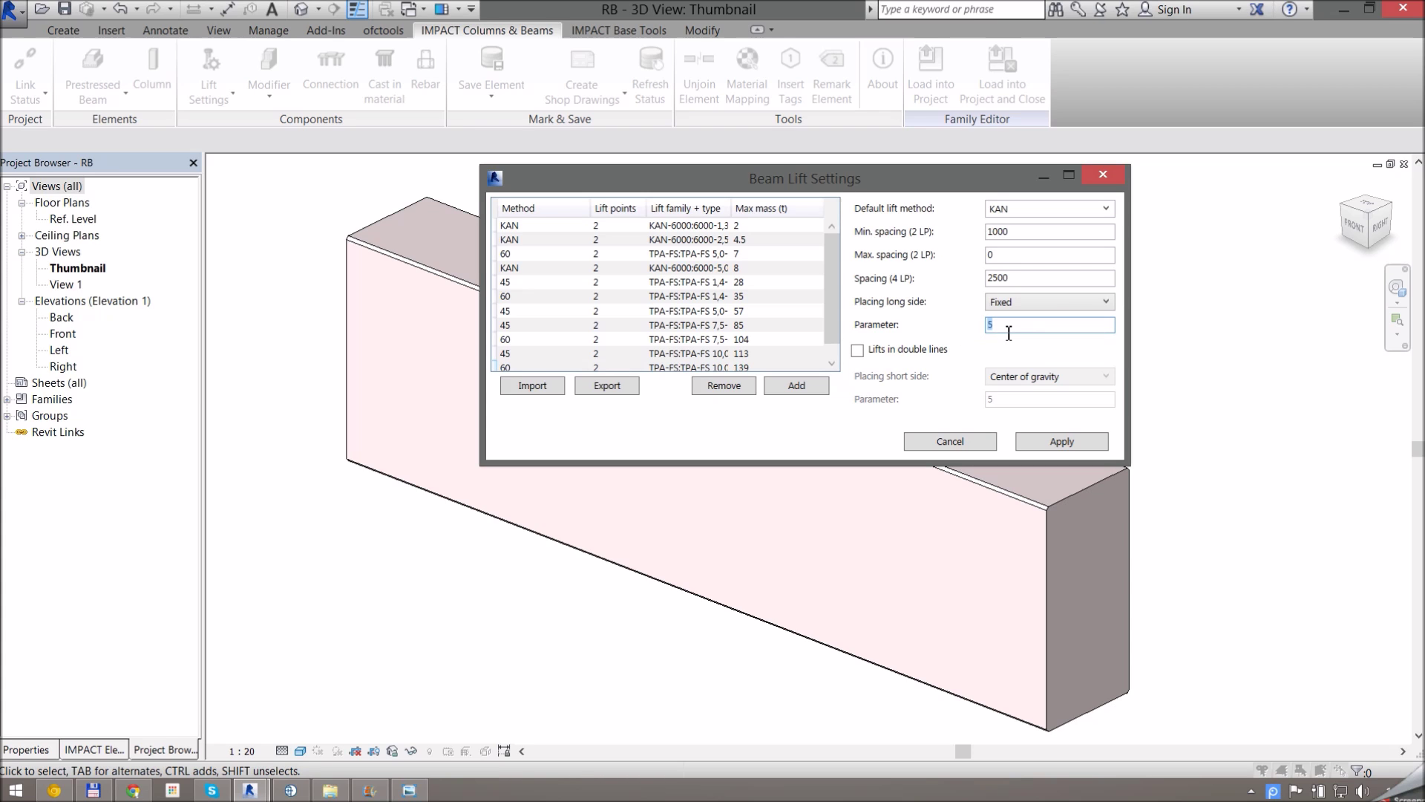
text(1500)
Try the Part of length placement on the long side with a parameter of 5.
click(1029, 312)
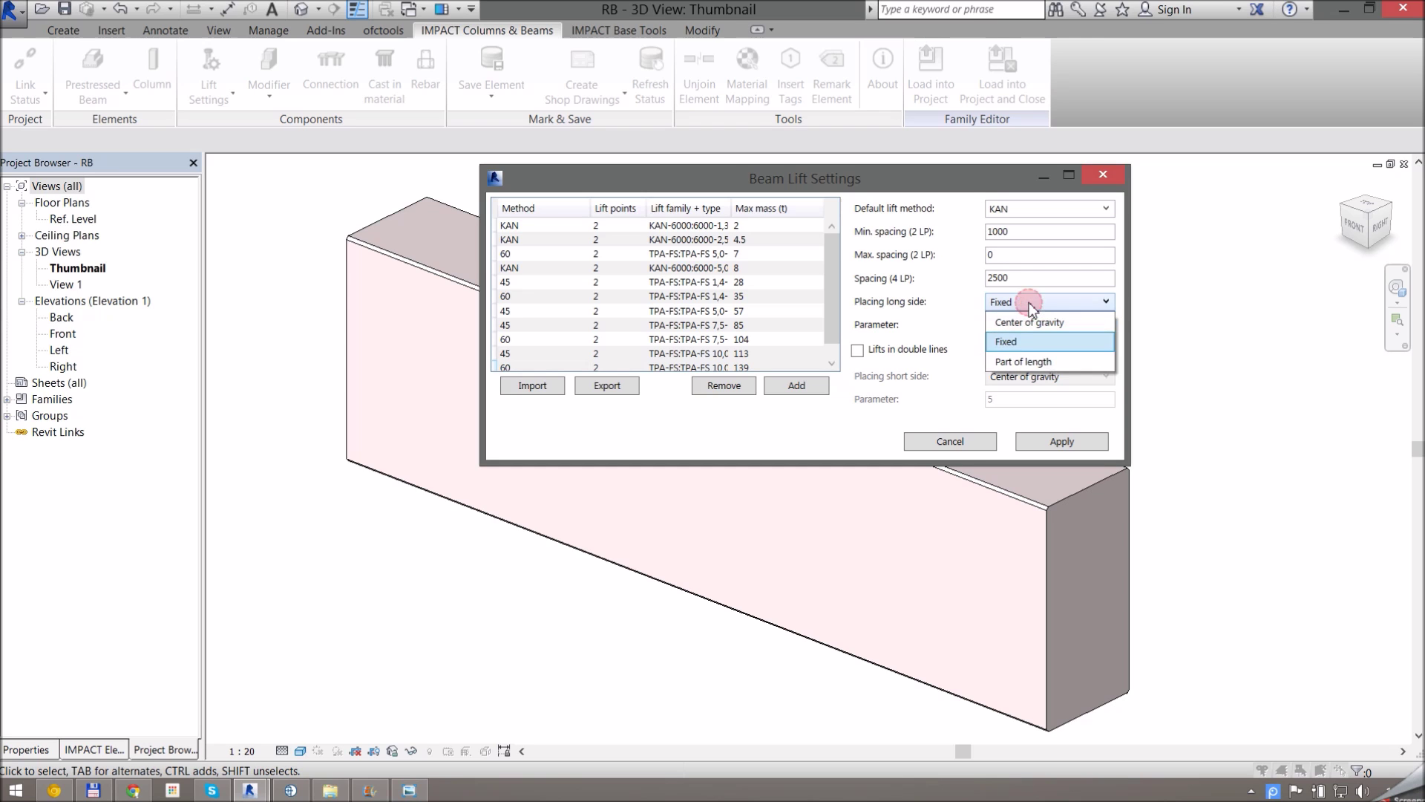
click(1031, 362)
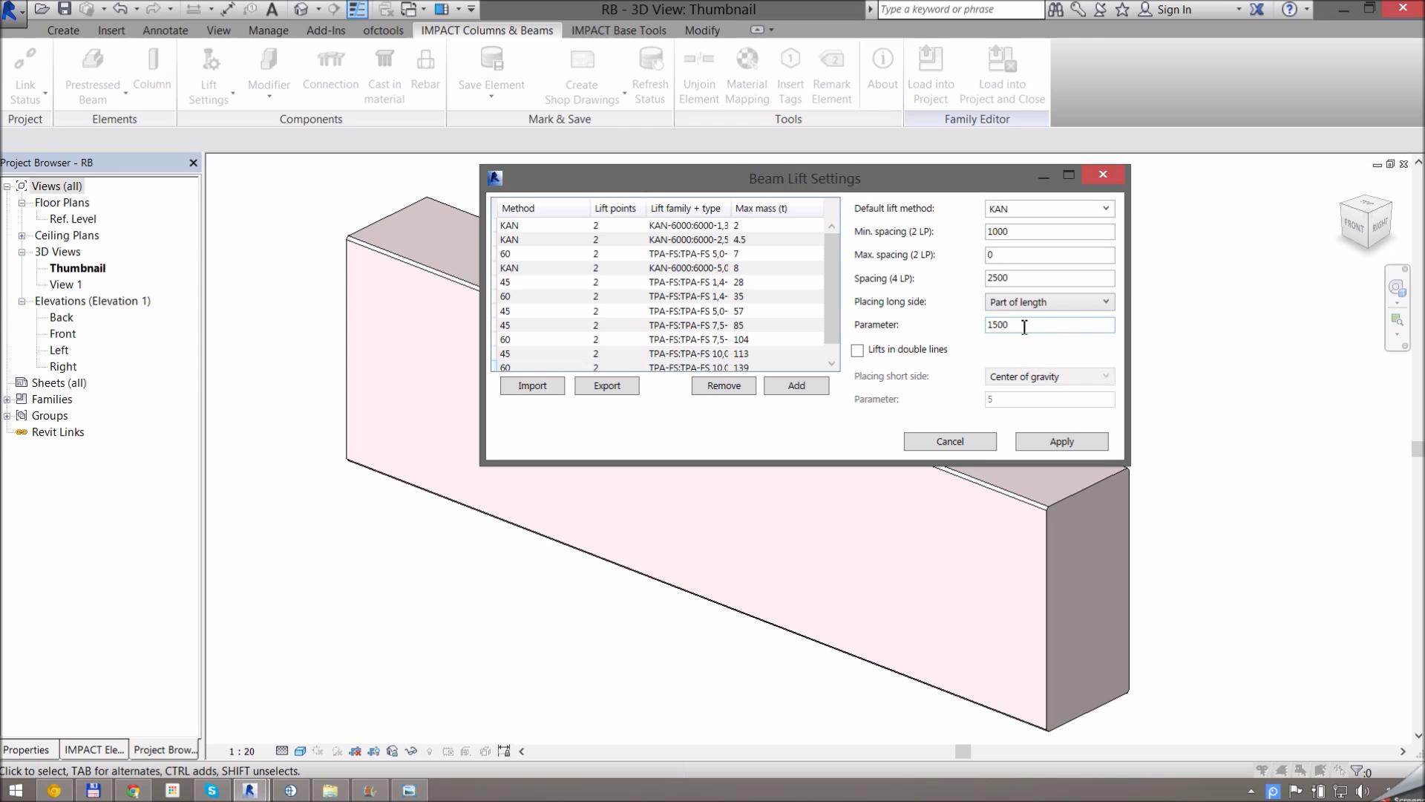
drag(1024, 327, 936, 330)
text(5)
Return the long-side lift placement to Center of gravity.
click(1011, 302)
click(1014, 317)
click(1013, 325)
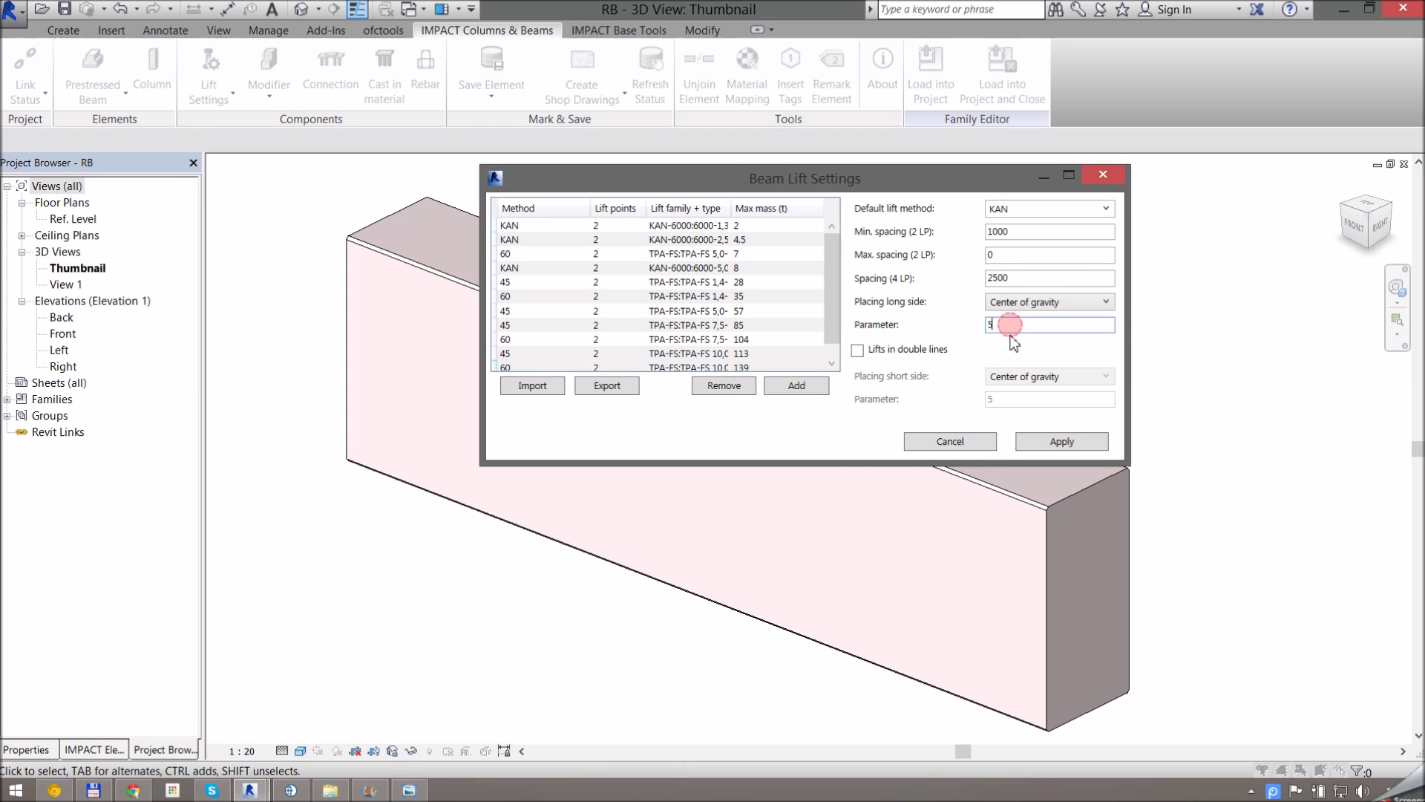
Enable lifts in double lines to check the short-side placement options, and disable the option again.
click(858, 350)
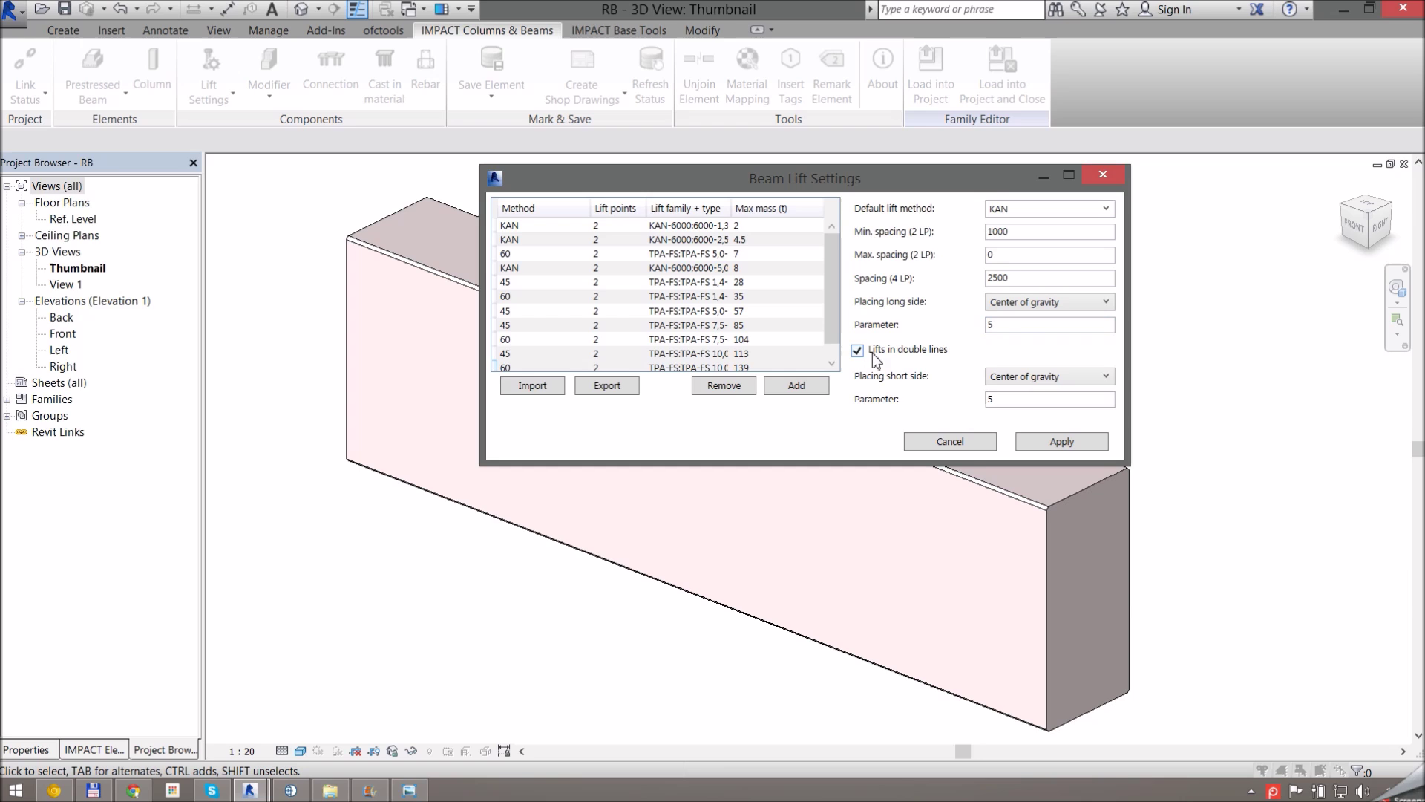
click(1084, 378)
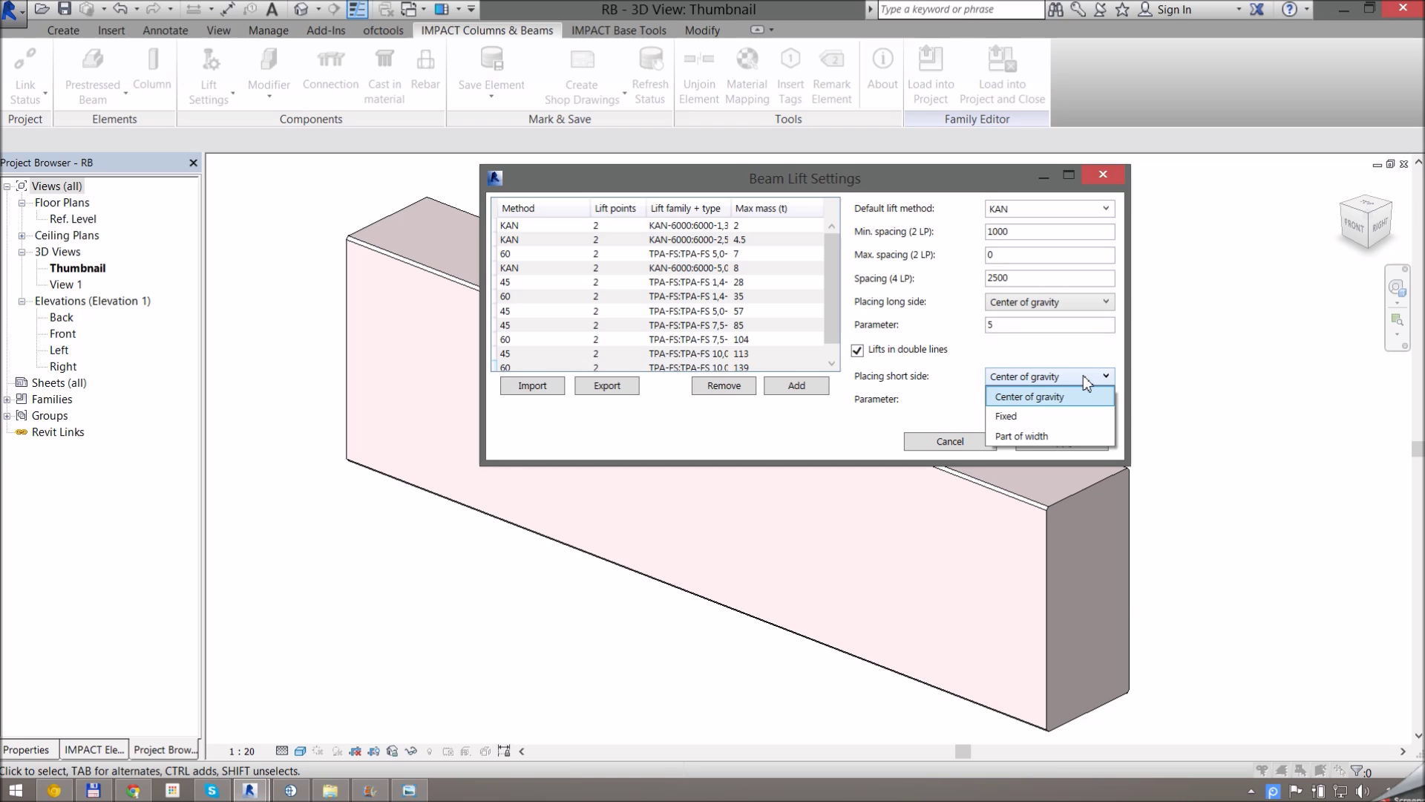
click(1083, 375)
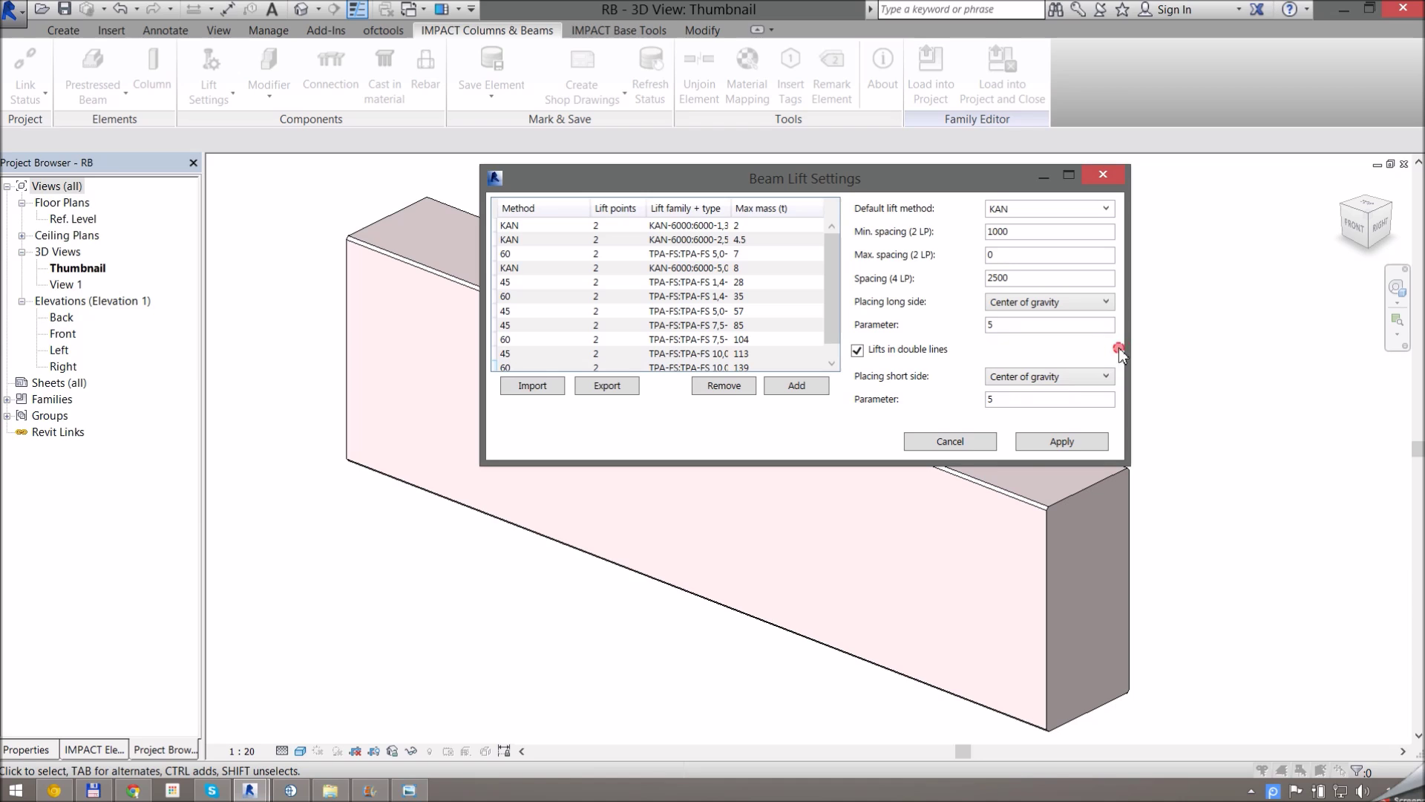
click(858, 351)
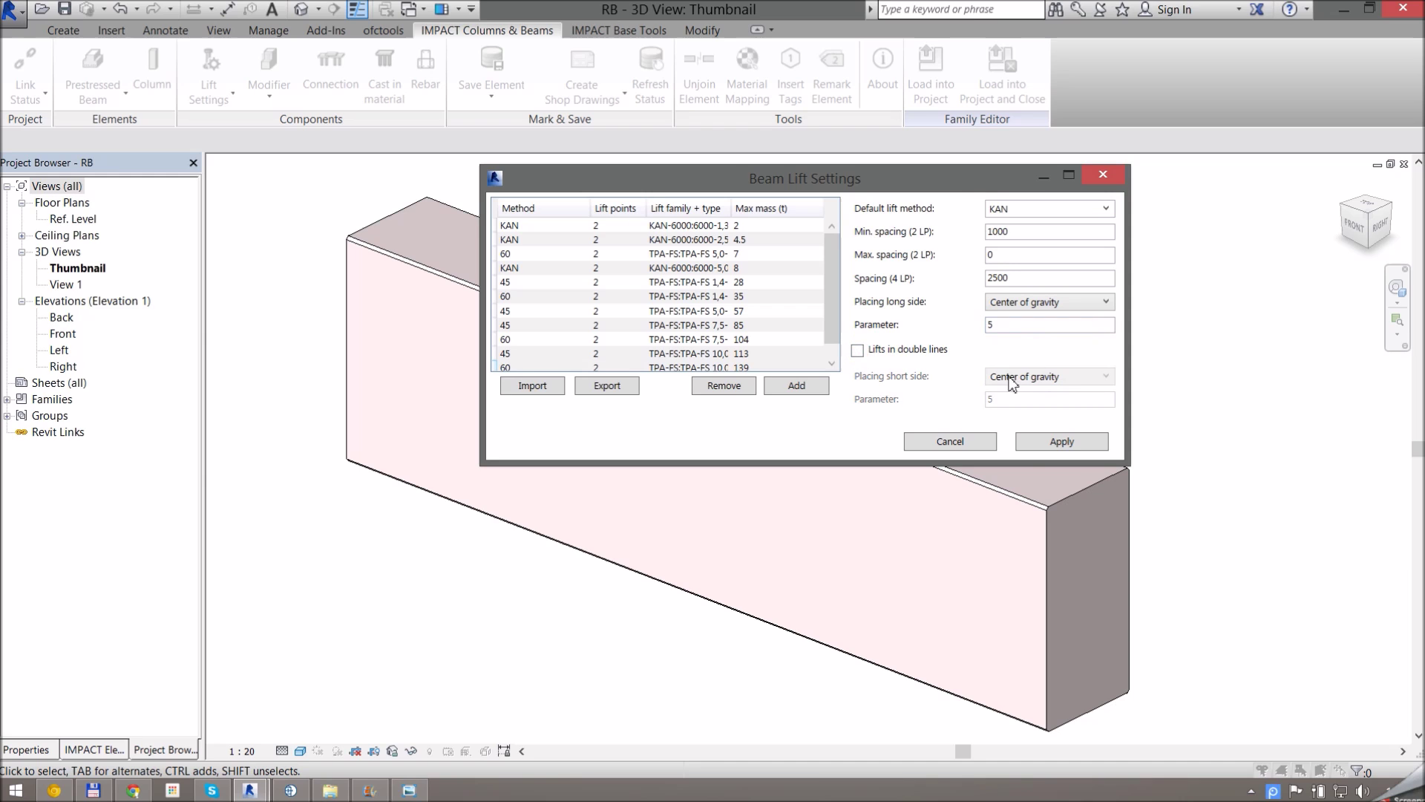
Open the XML export of the lift configuration in the lifts folder and cancel it without saving.
drag(954, 182, 902, 199)
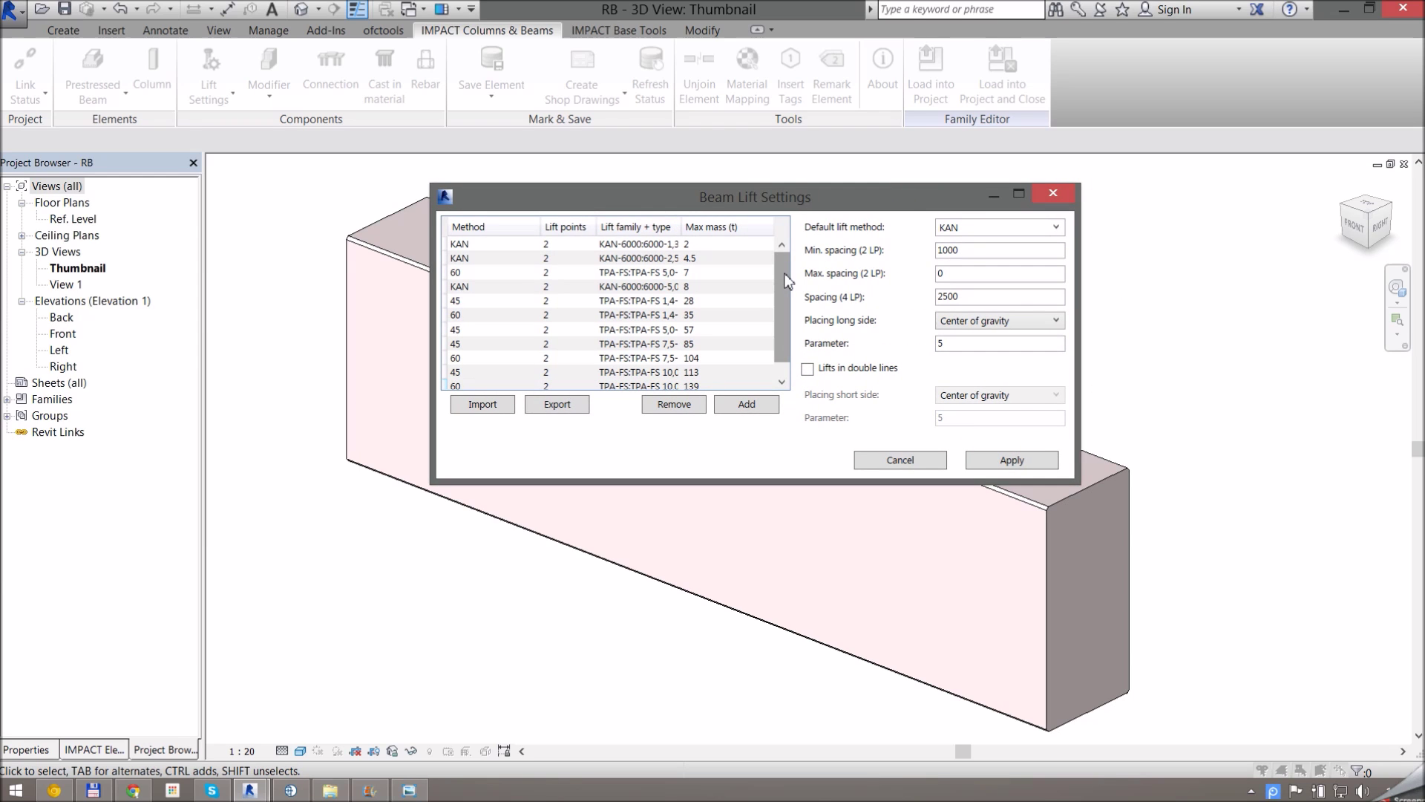
click(481, 244)
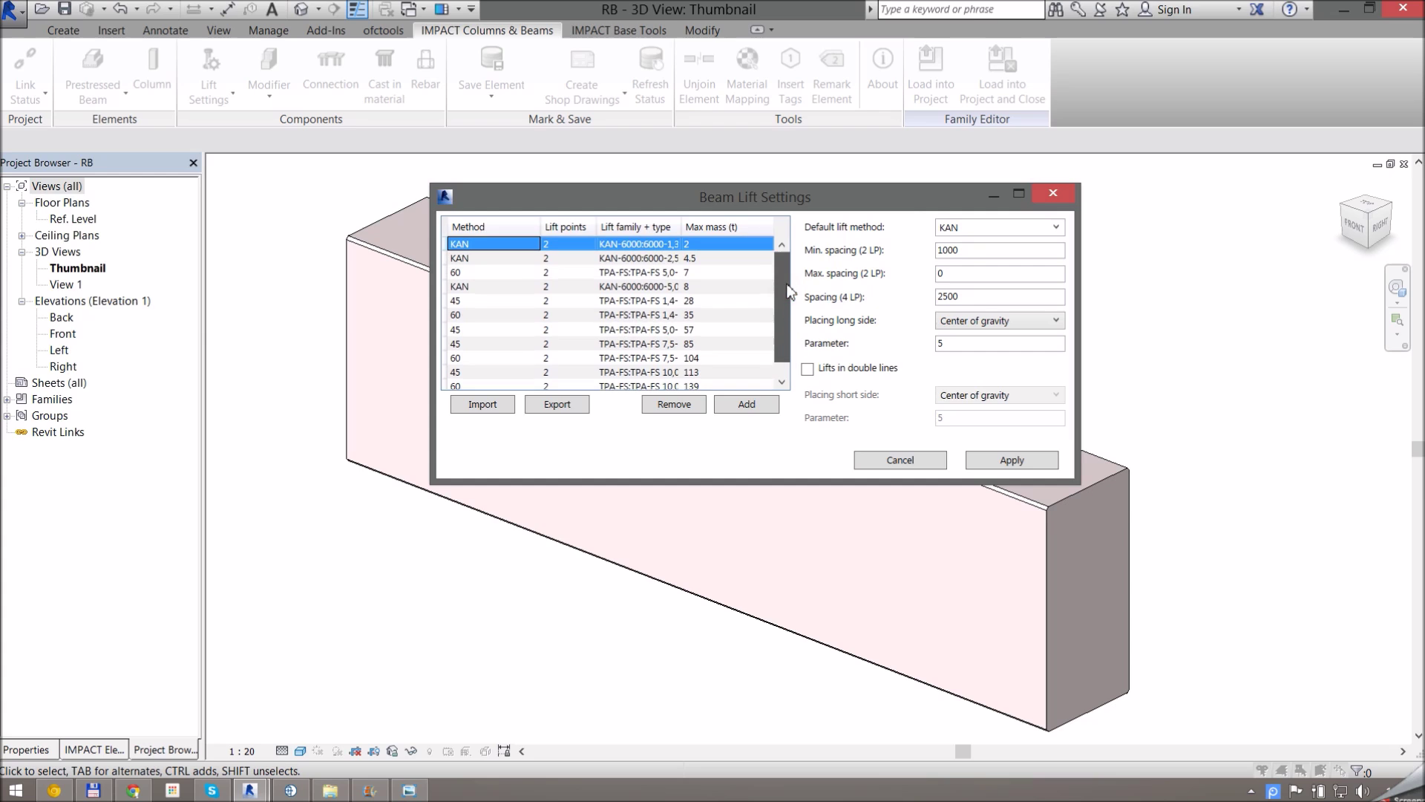
click(555, 405)
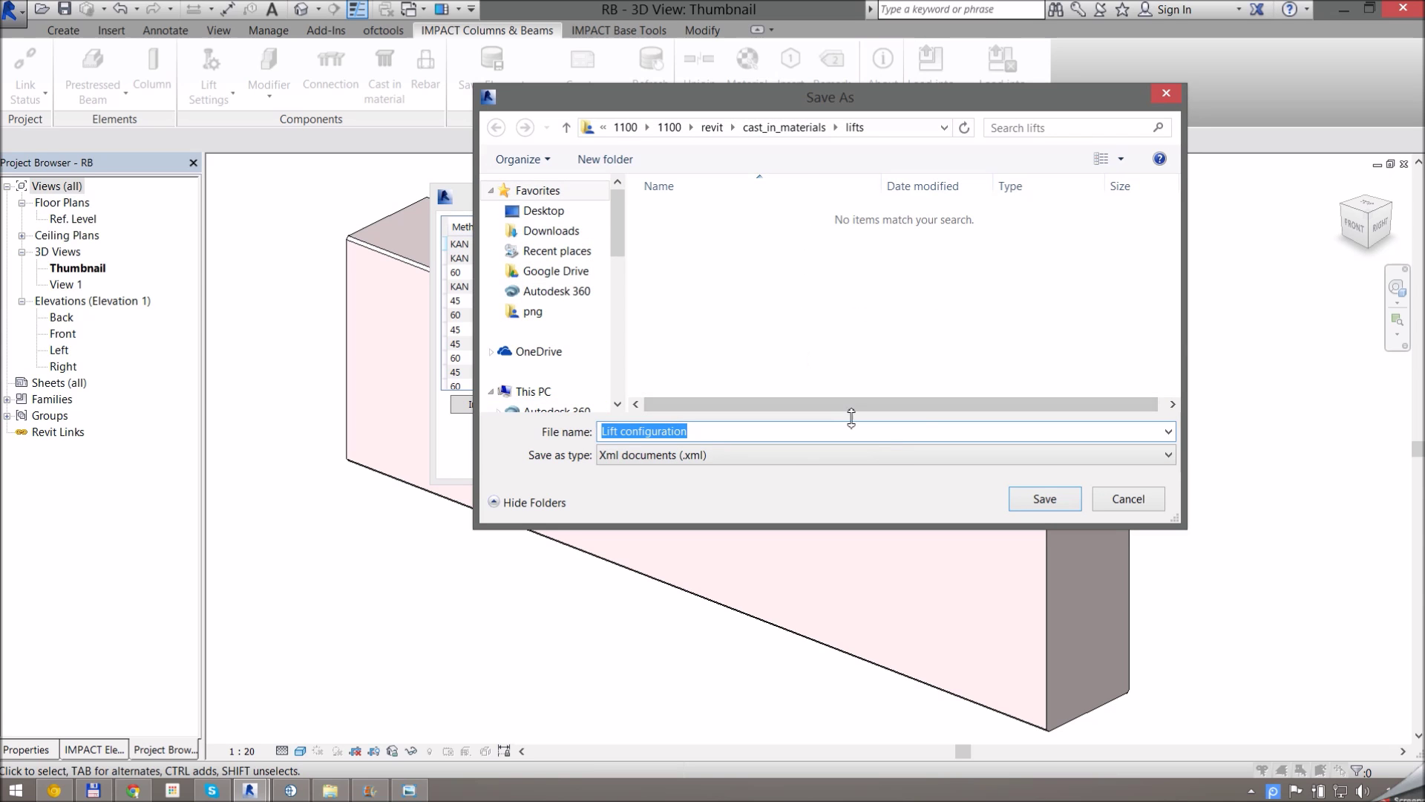
drag(733, 99, 910, 110)
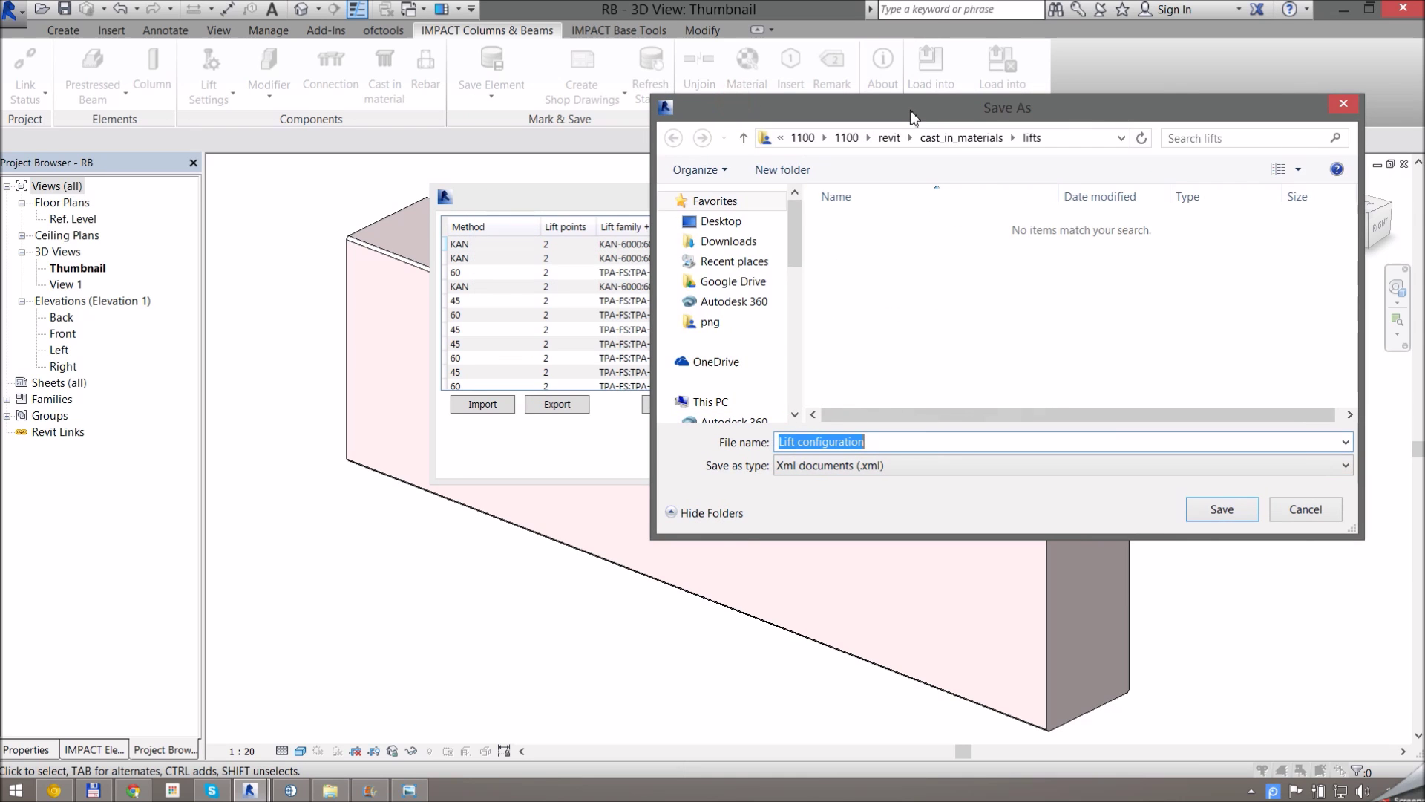
click(1284, 519)
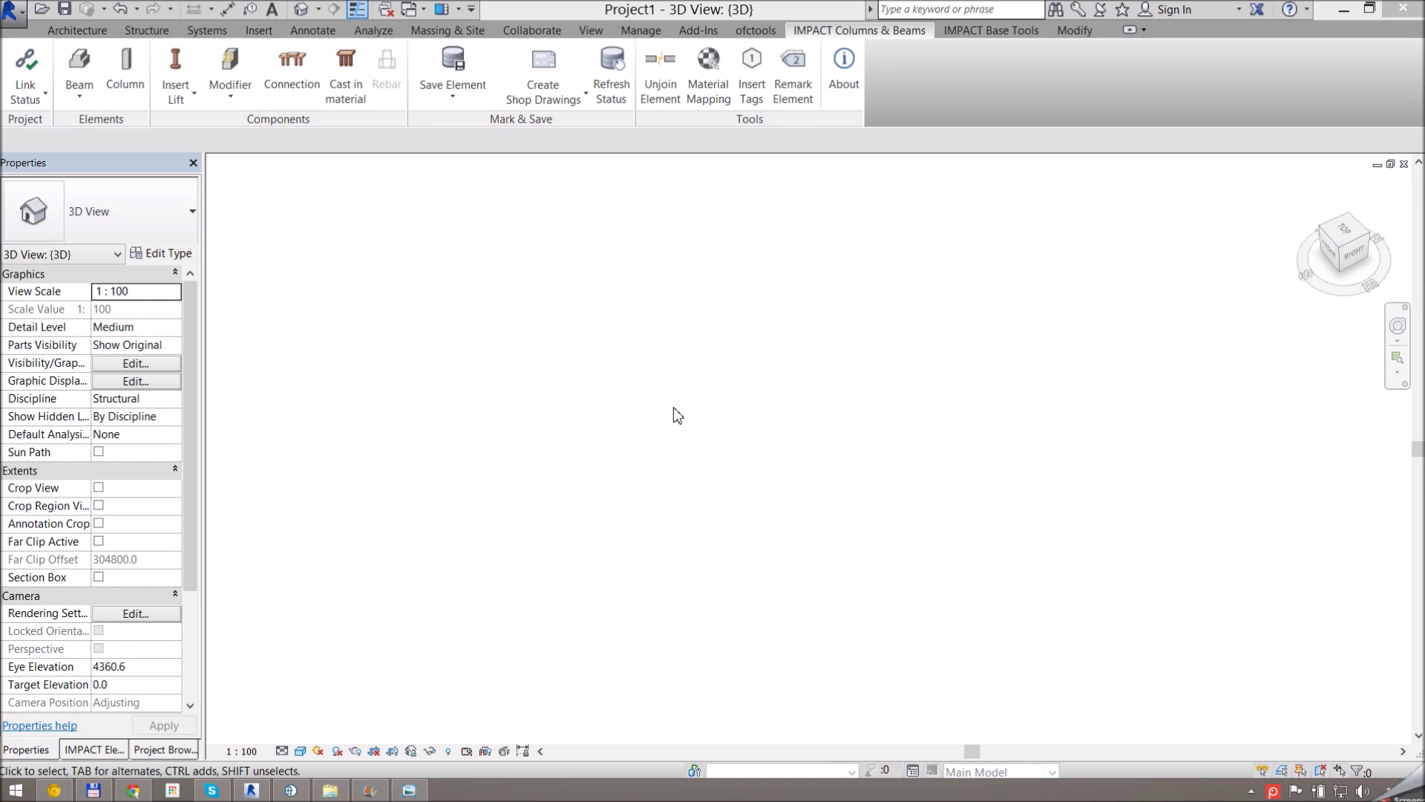
Draw an RB 28x48 beam about 3460 mm long on Level 1 in Project1 and inspect one of its lifts up close.
click(673, 413)
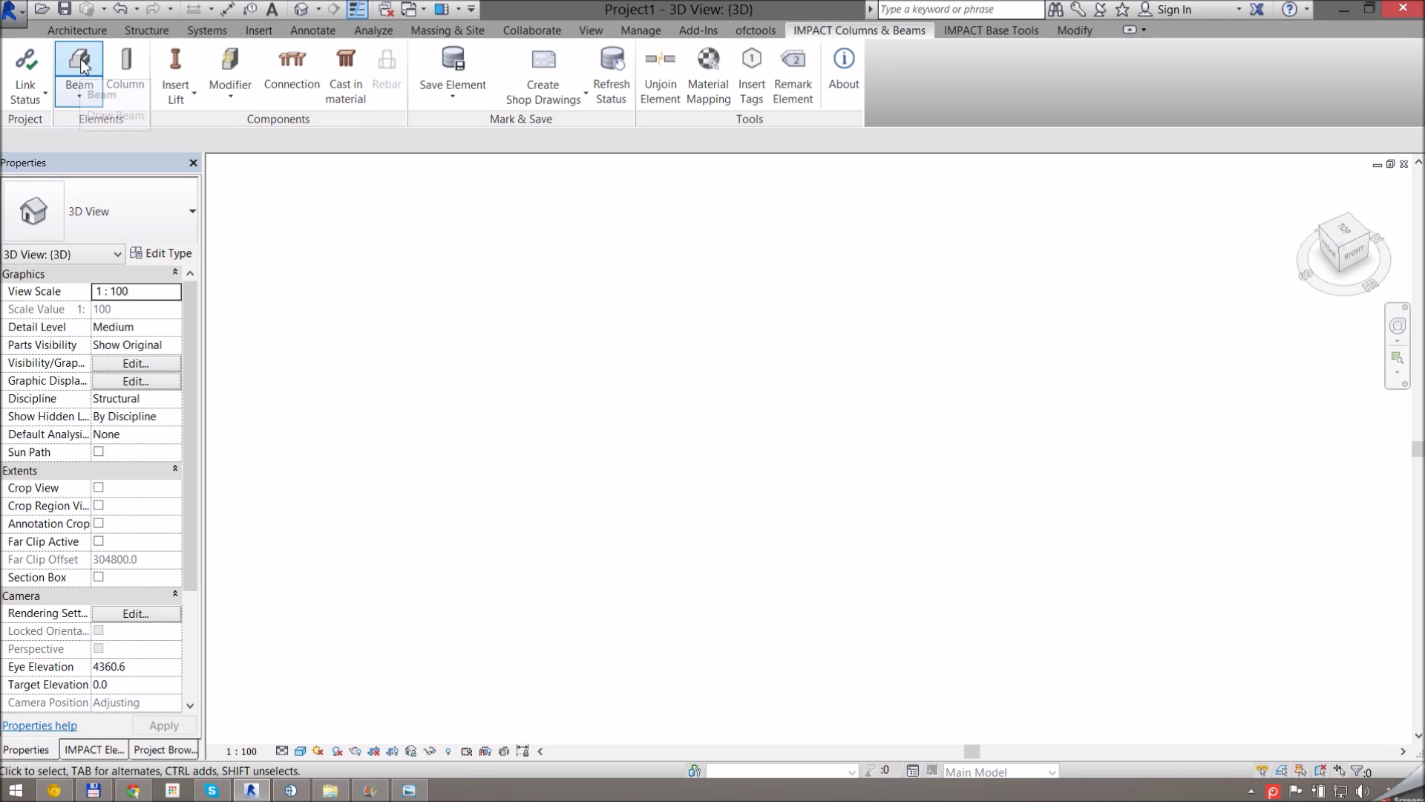
click(82, 91)
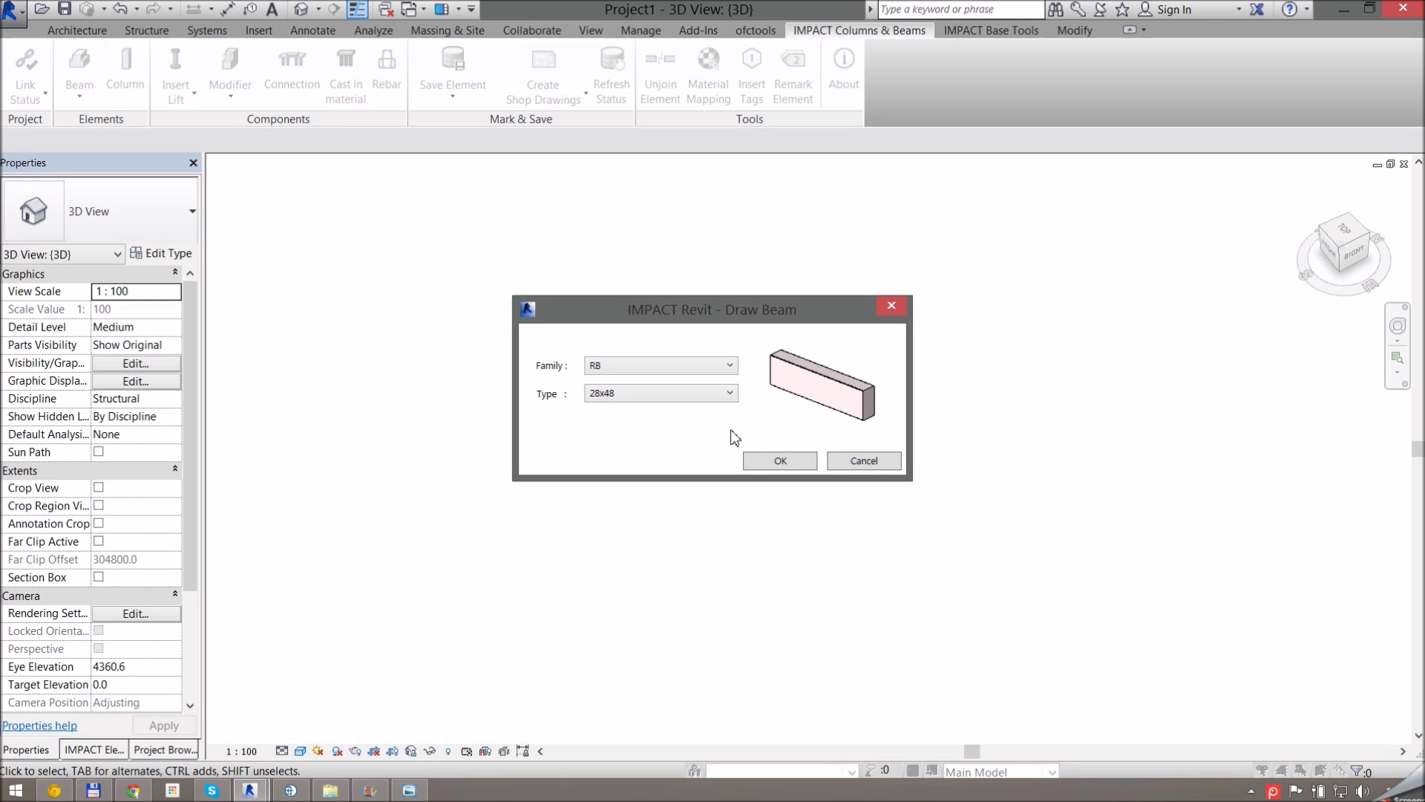
click(809, 461)
click(438, 332)
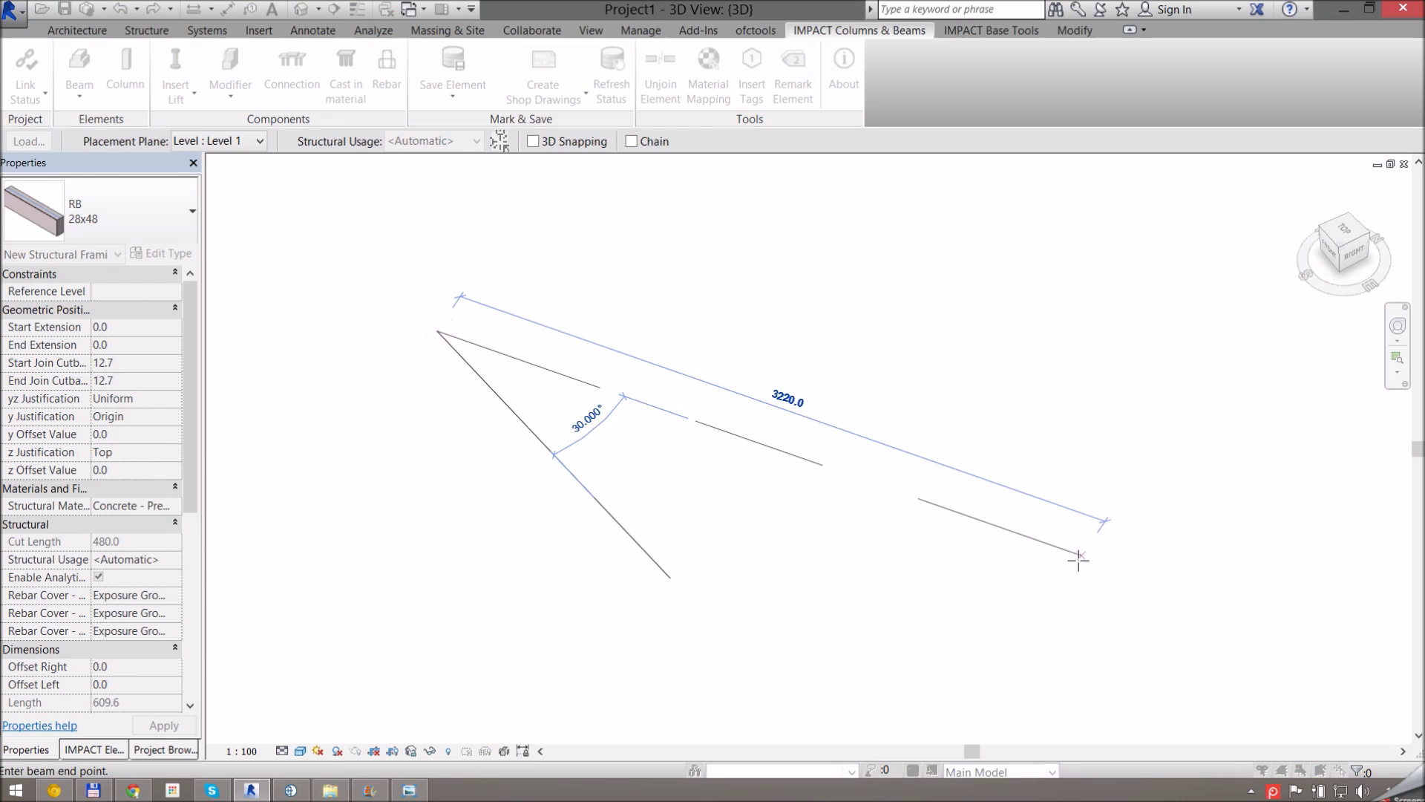
click(1133, 577)
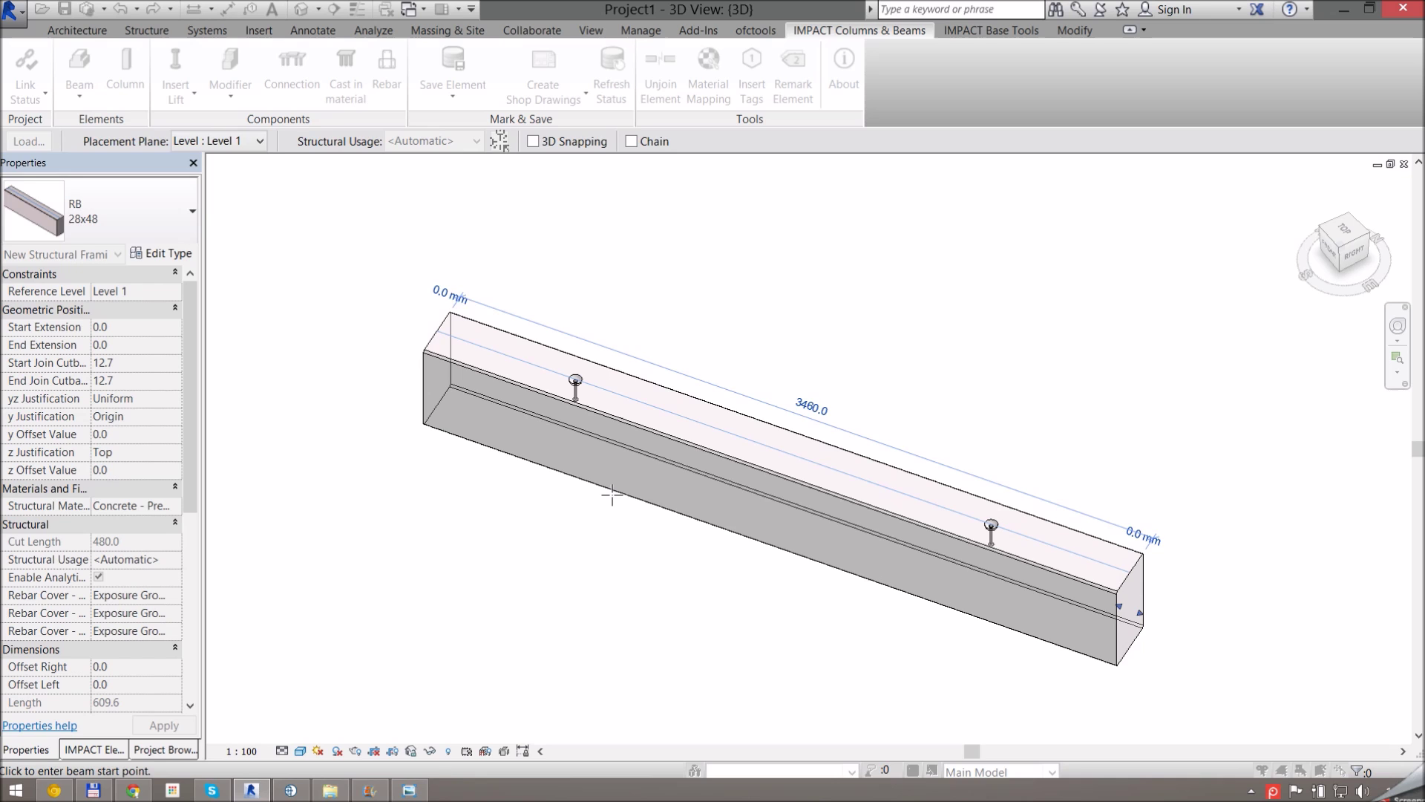
scroll(542, 379, up, 5)
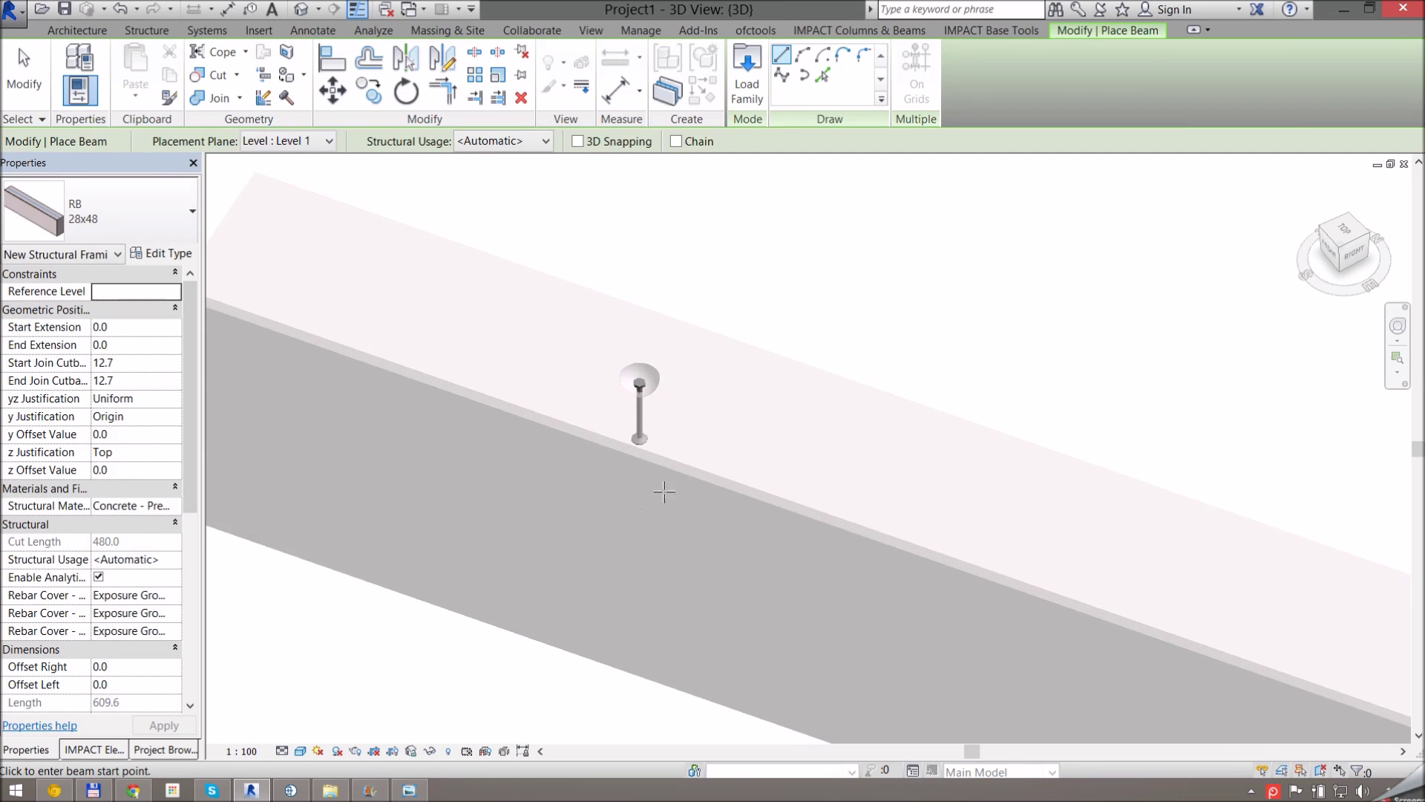
End the beam placement and review both lifts along the whole beam.
key(Escape)
scroll(645, 419, up, 3)
mouse_move(644, 420)
middle_down()
mouse_move(831, 582)
mouse_move(631, 426)
mouse_move(651, 423)
middle_up()
scroll(652, 423, down, 8)
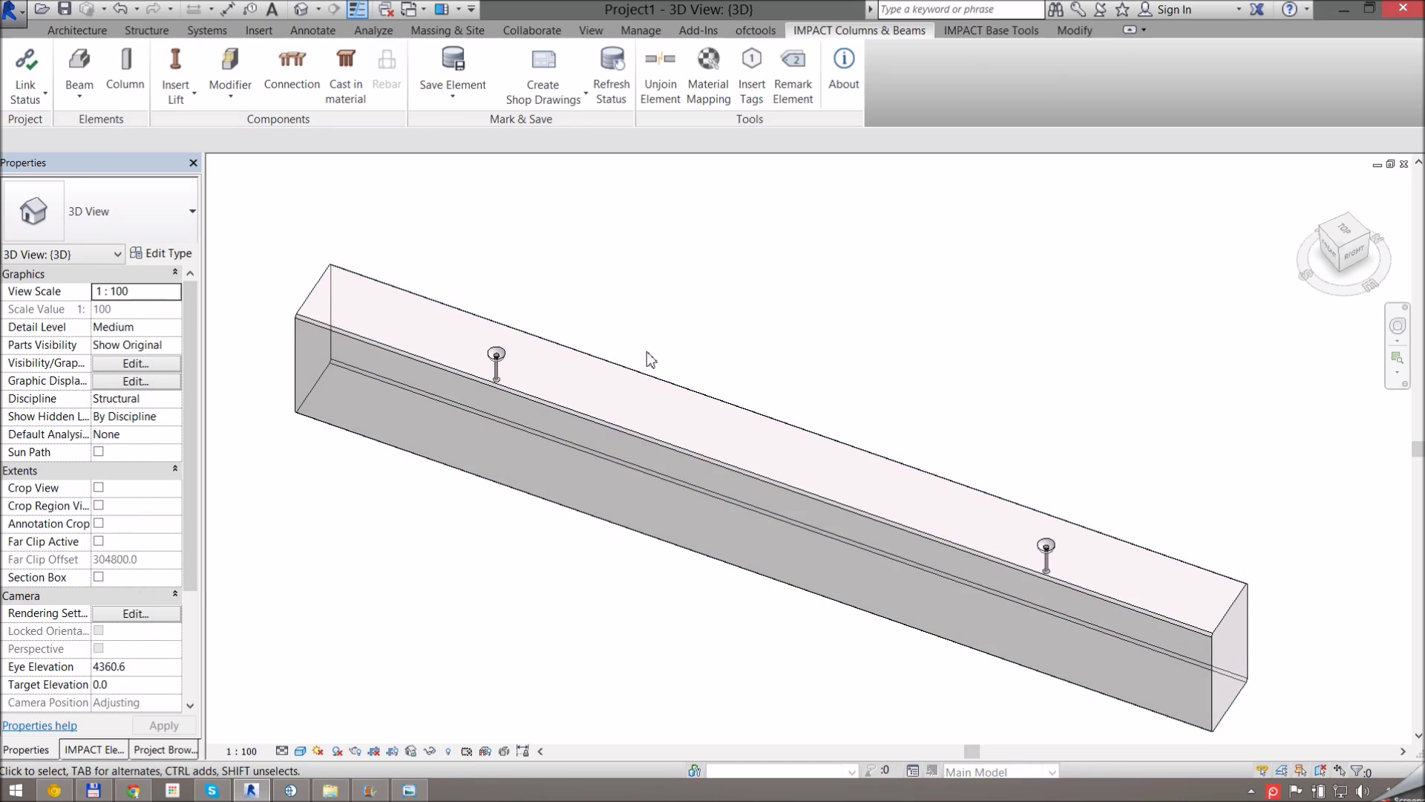
Update the lifts on the RB 28x48 beam using lift method 45.
click(639, 382)
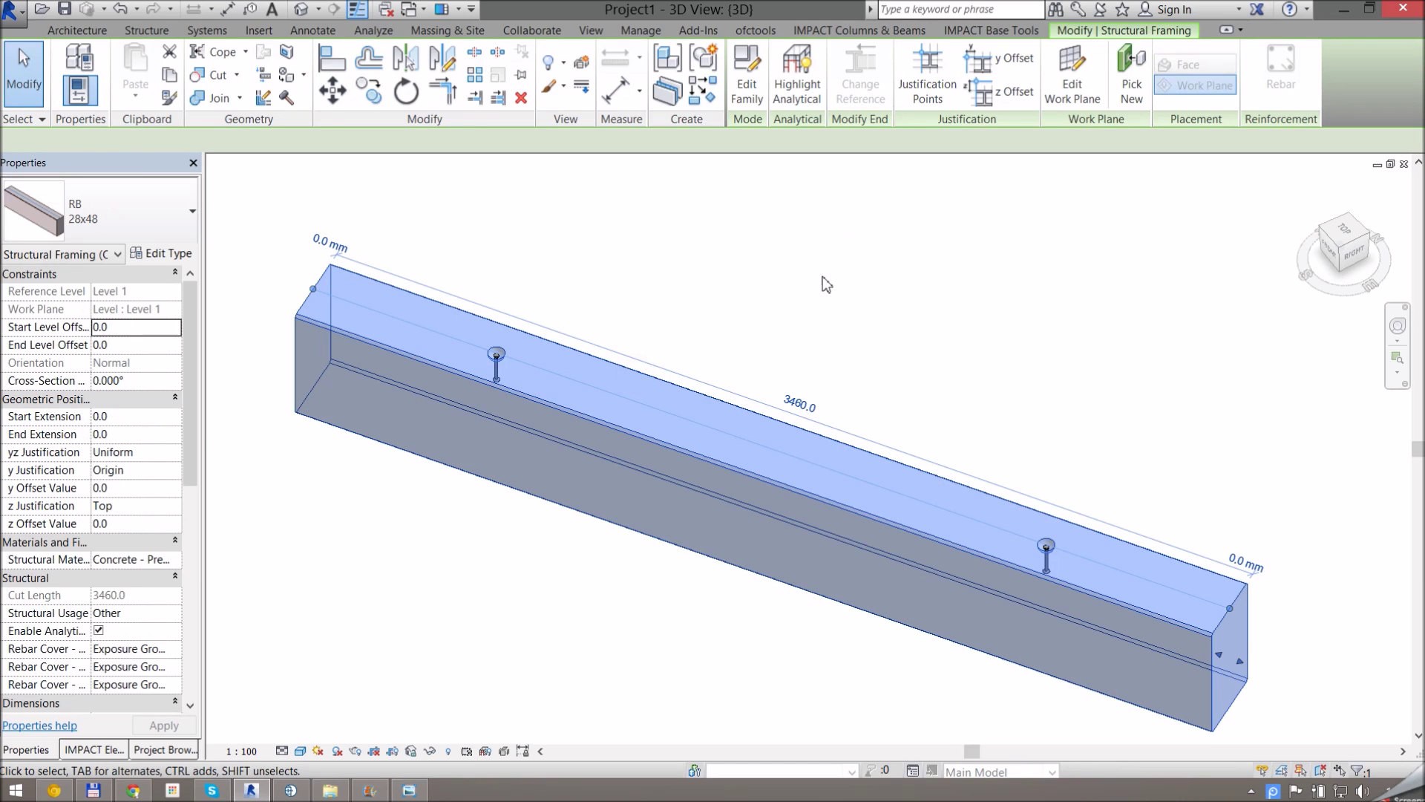
click(847, 30)
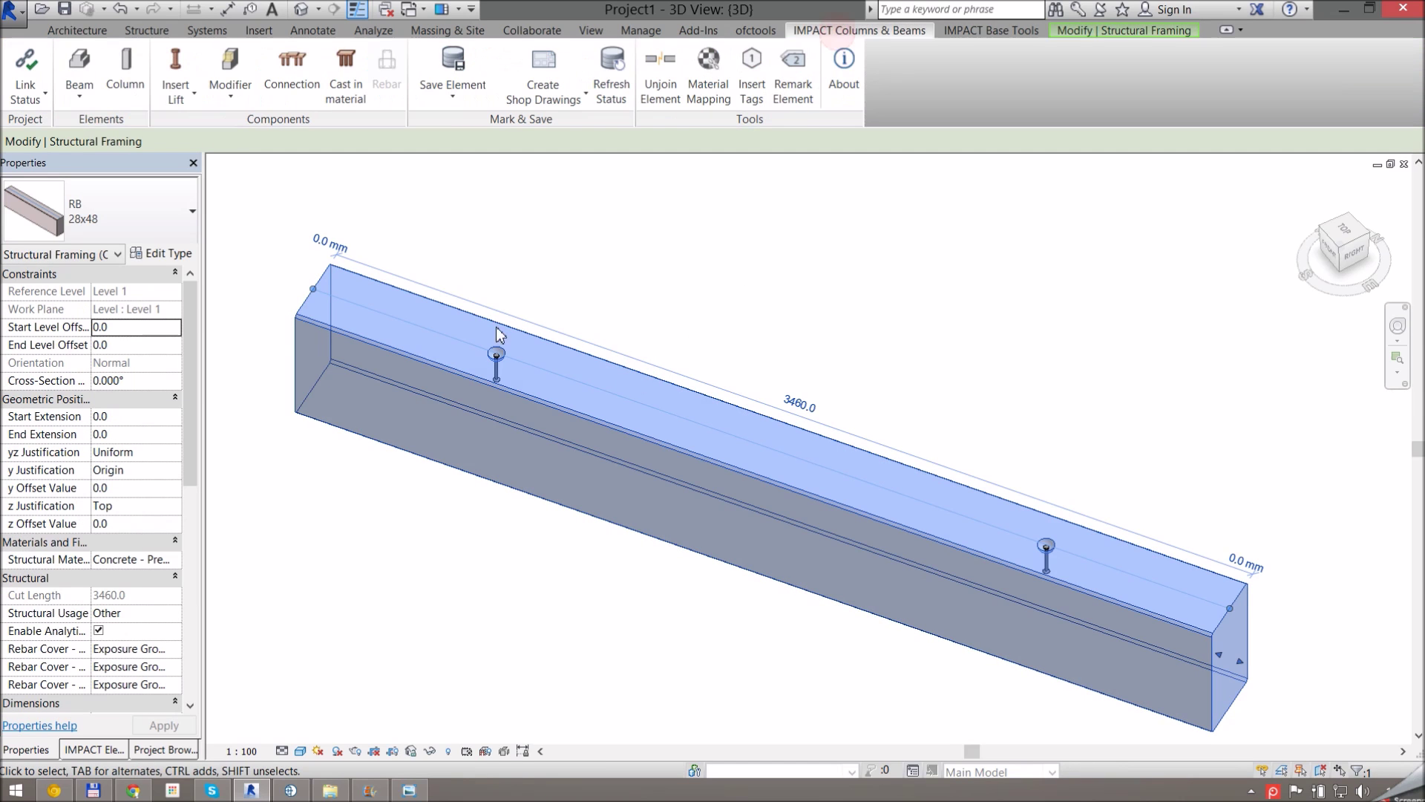
click(182, 60)
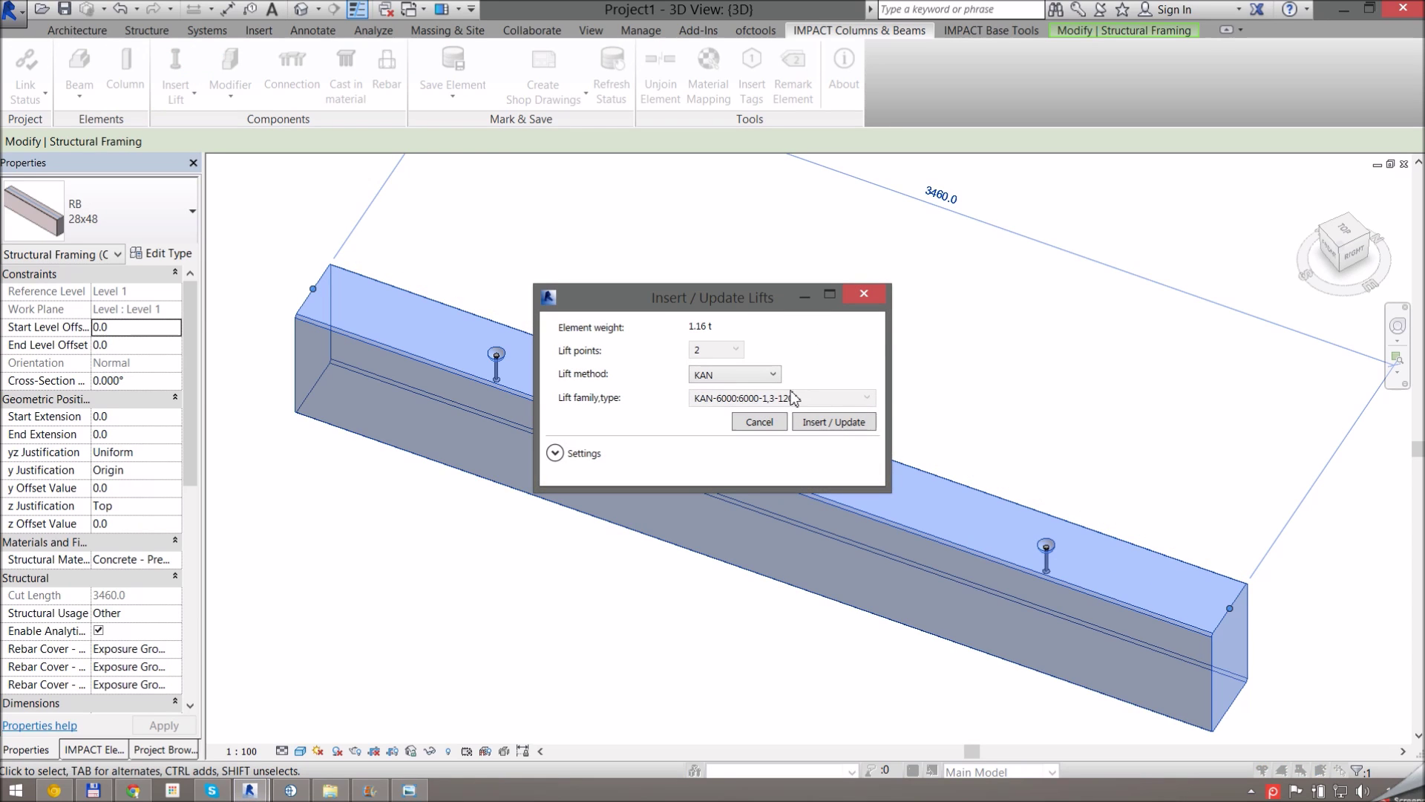
click(772, 376)
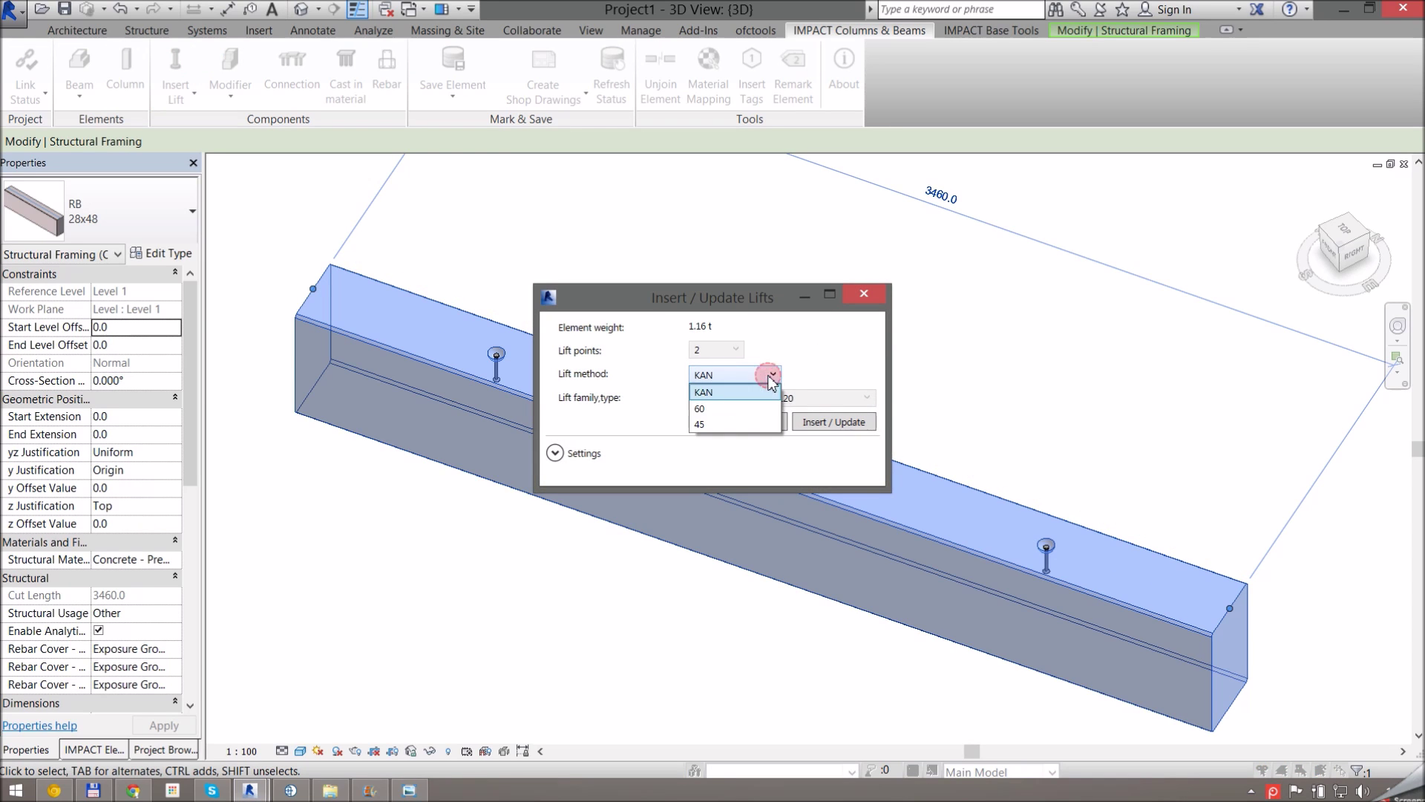
click(739, 410)
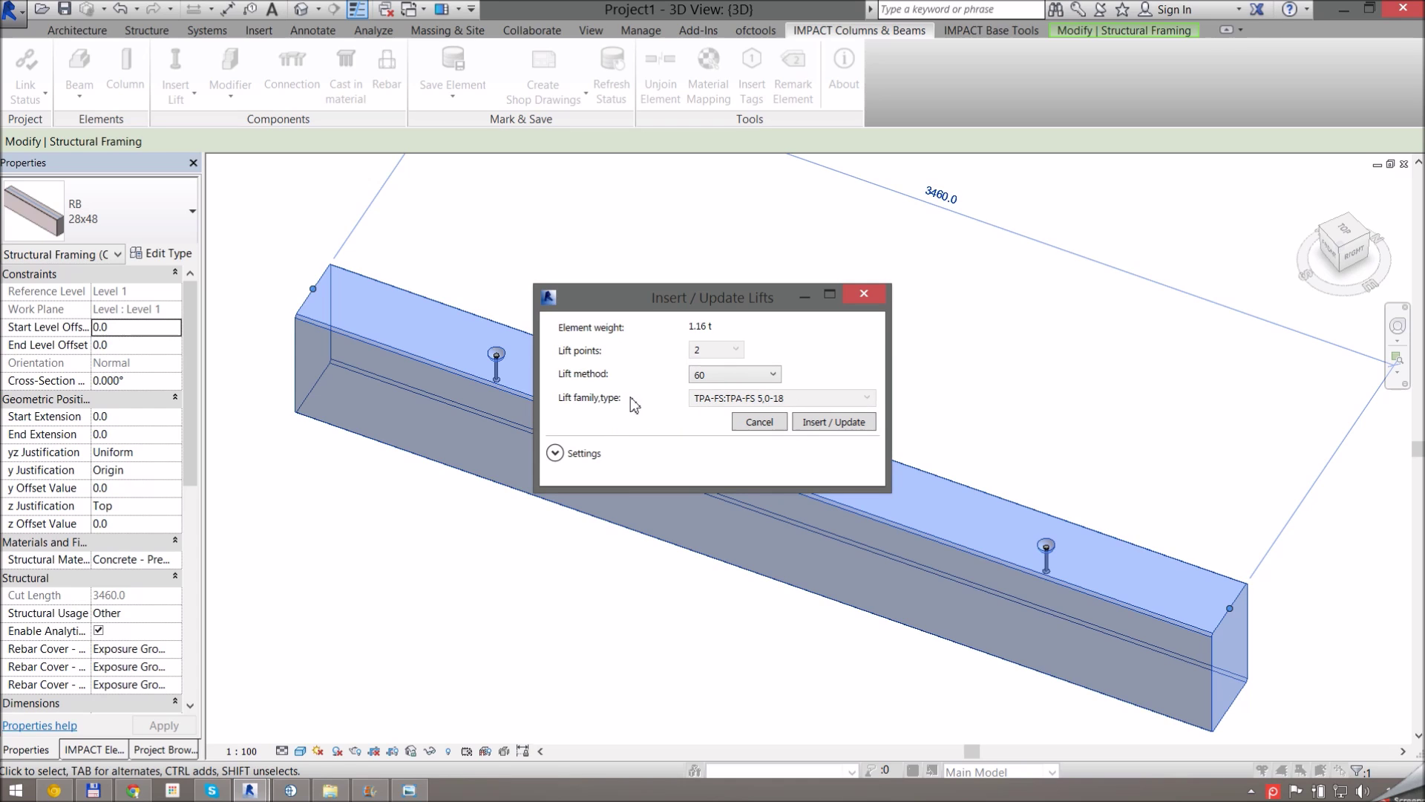
click(700, 374)
click(703, 421)
click(842, 430)
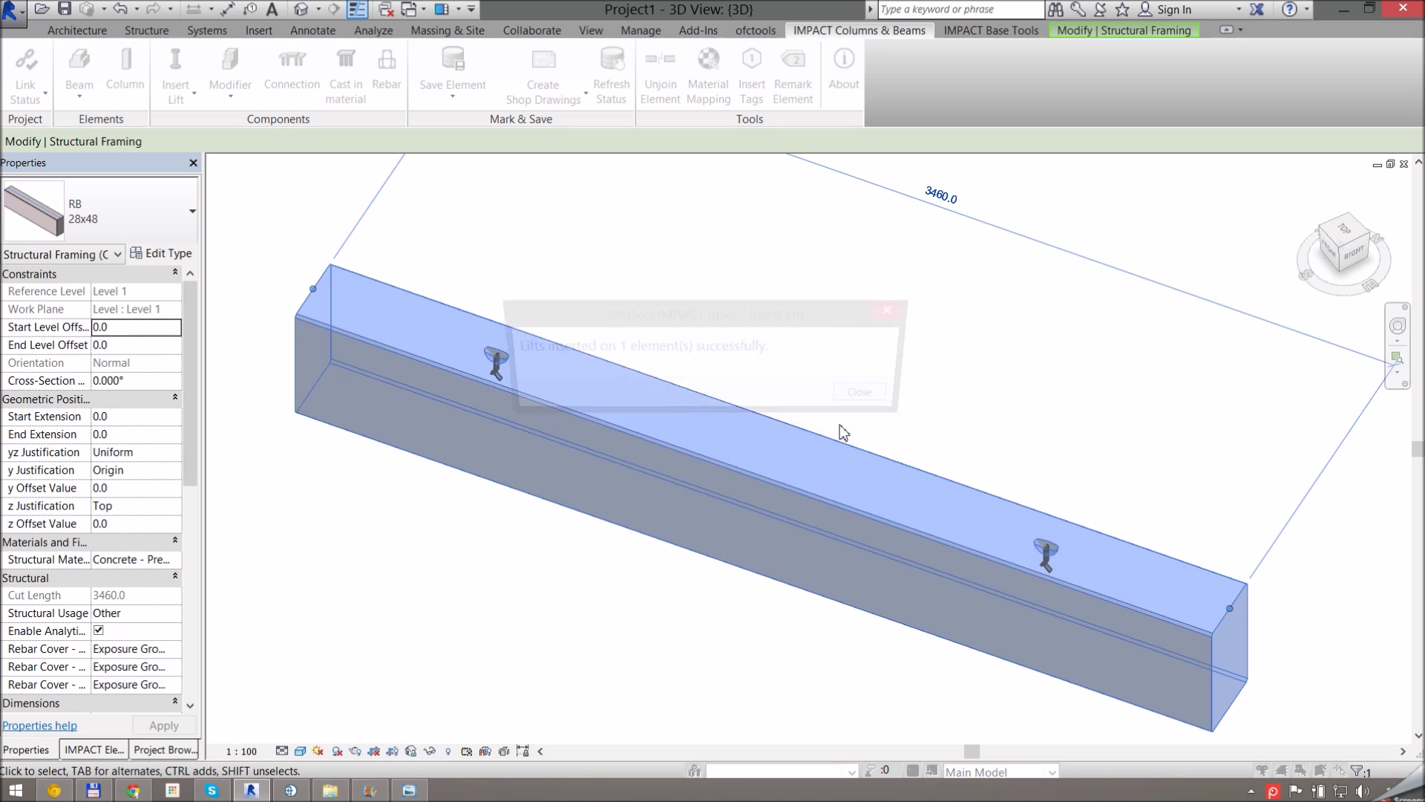
click(877, 395)
click(882, 405)
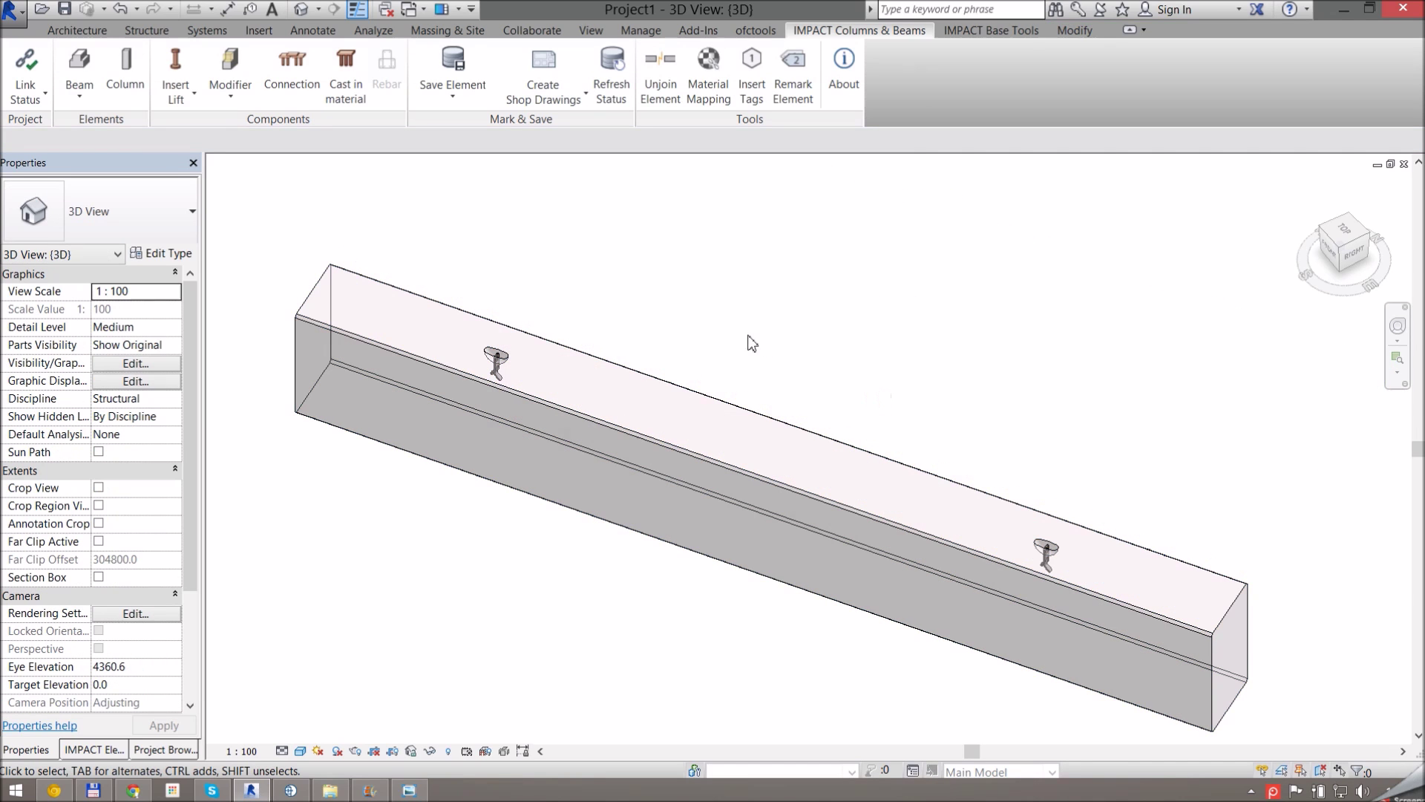
Start another lift update on the beam and enable Override family settings.
click(389, 281)
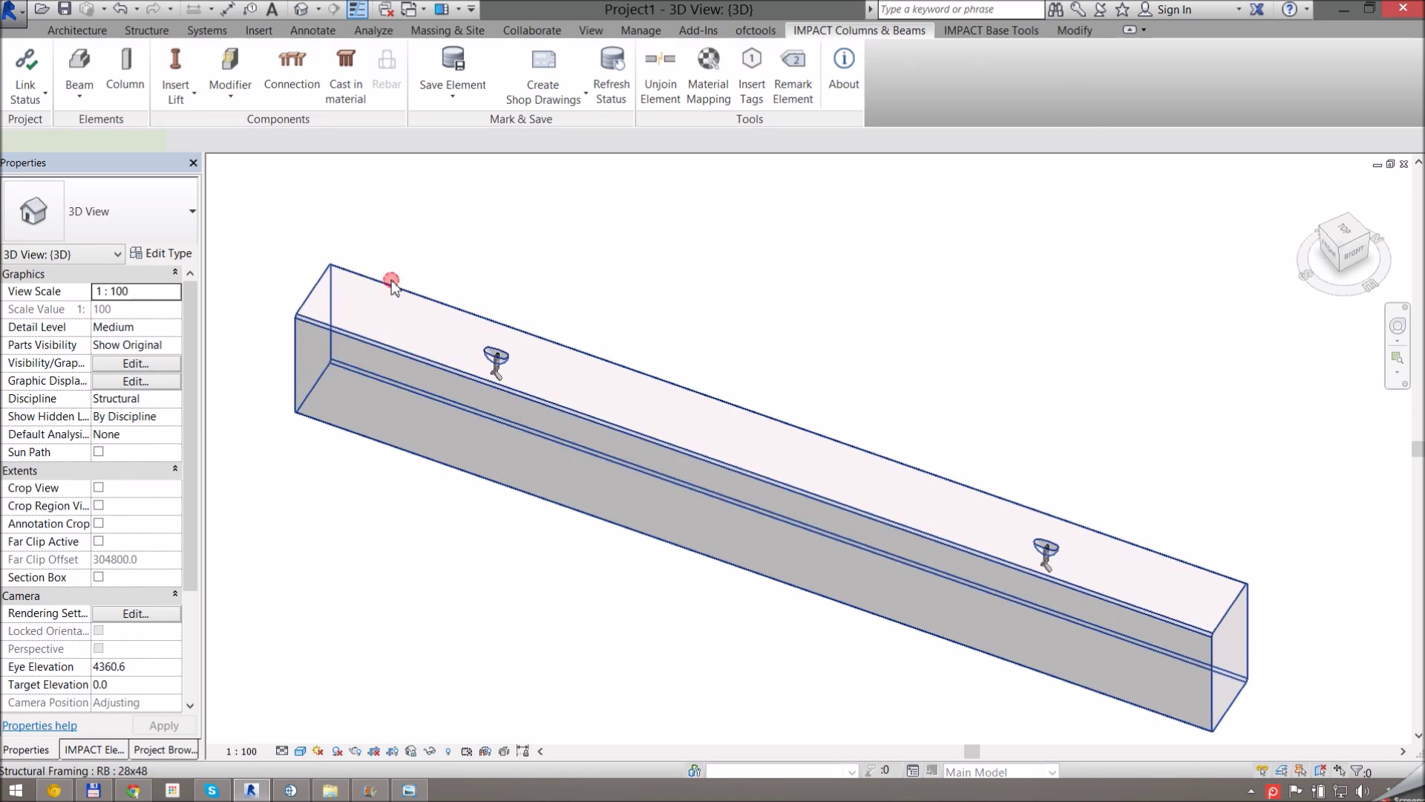
click(878, 31)
click(176, 74)
drag(755, 304, 951, 187)
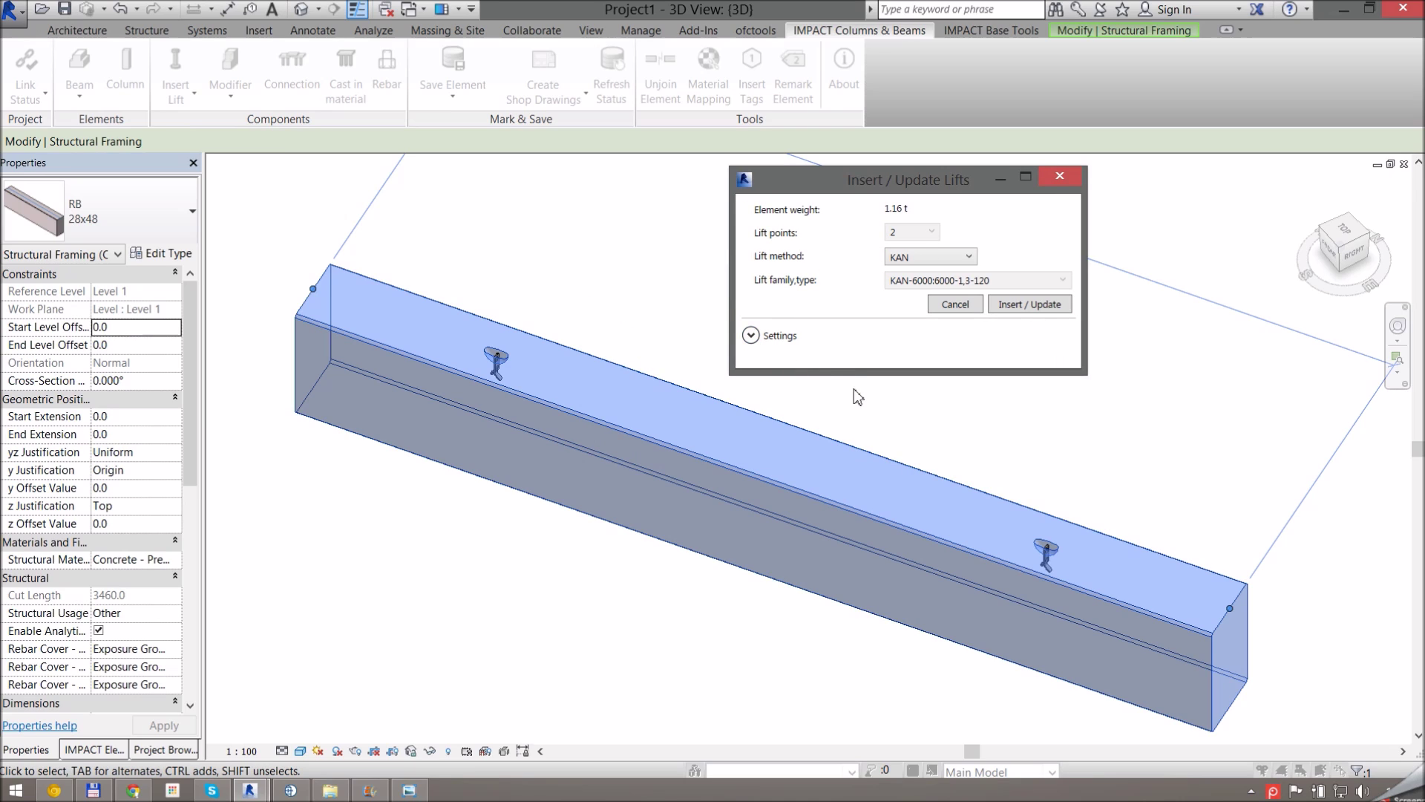
click(751, 336)
click(757, 359)
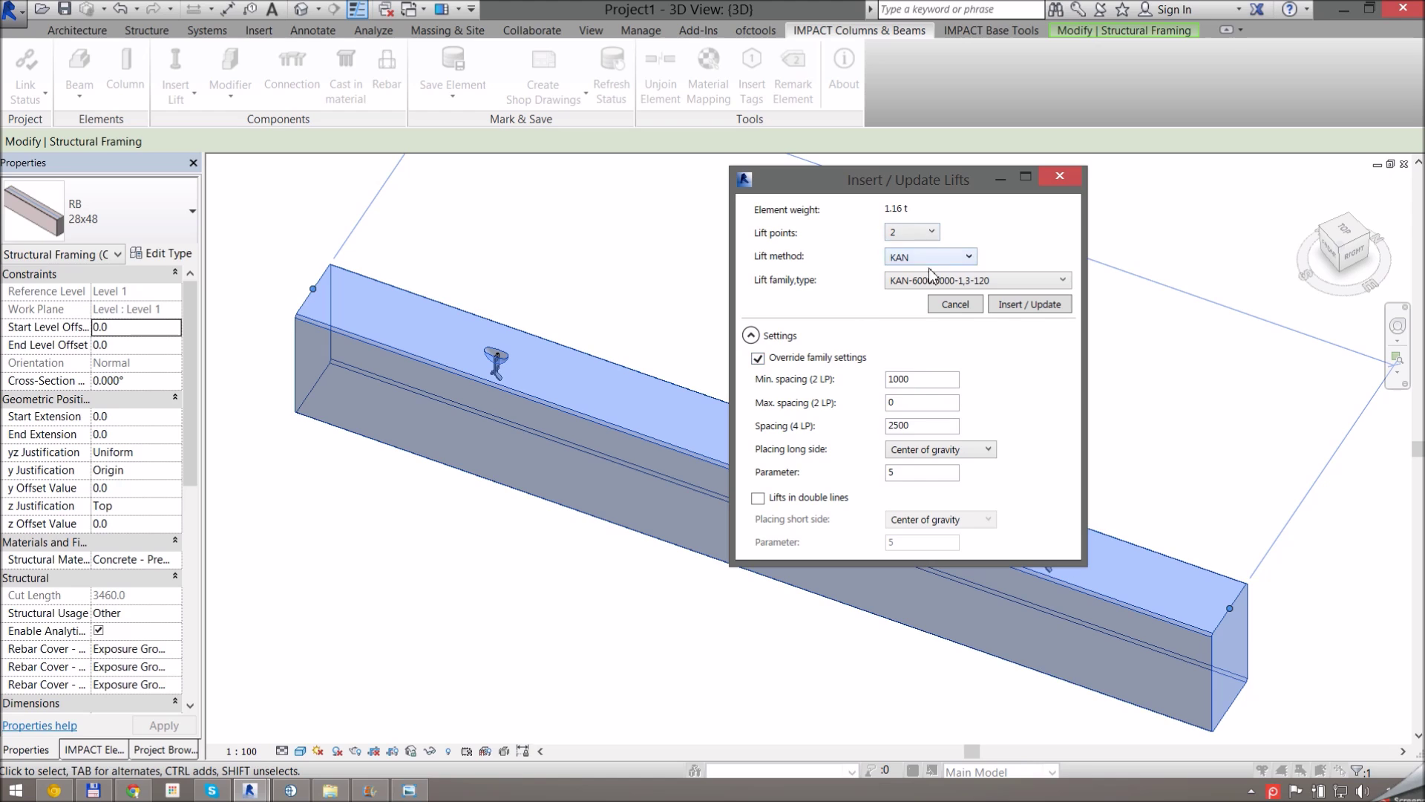
click(938, 403)
click(944, 426)
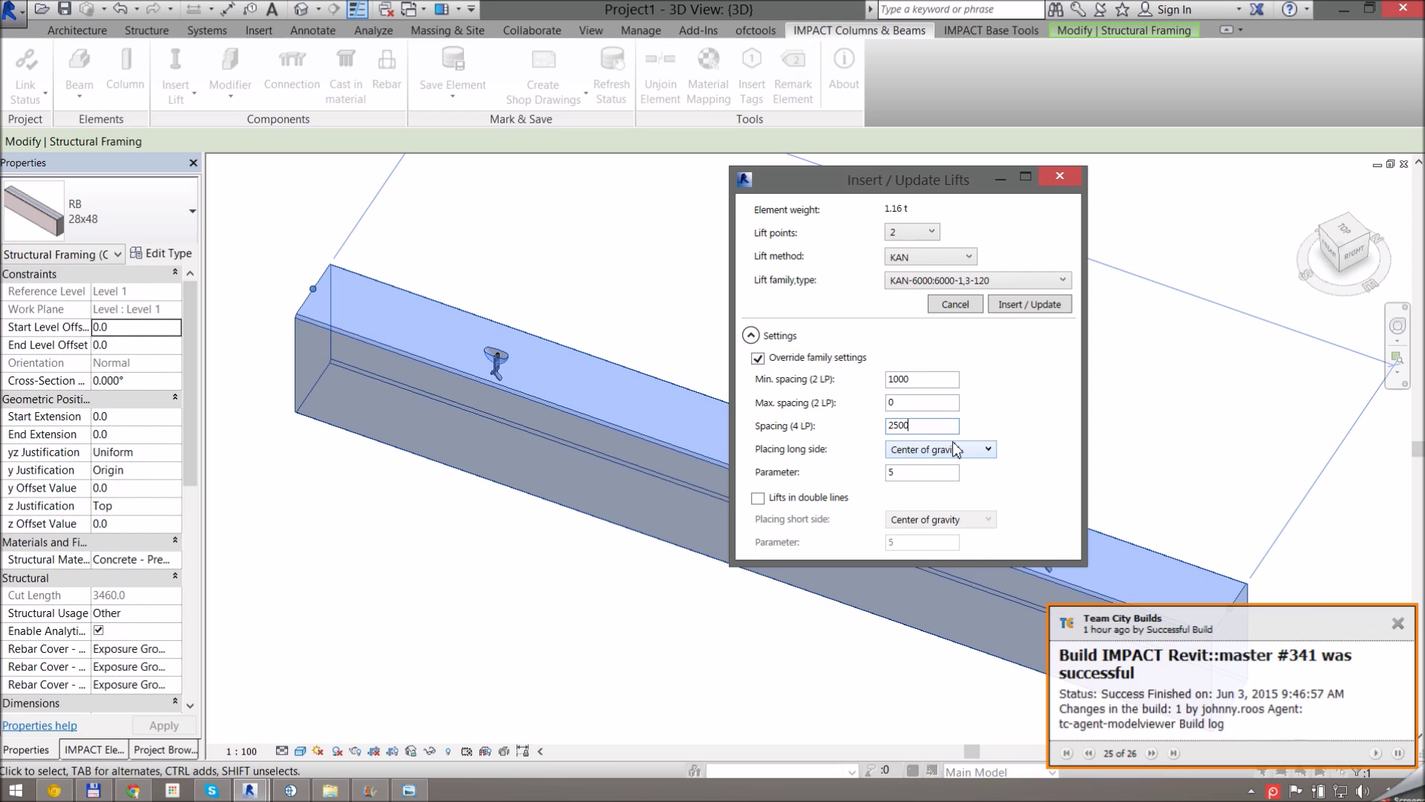
click(1398, 623)
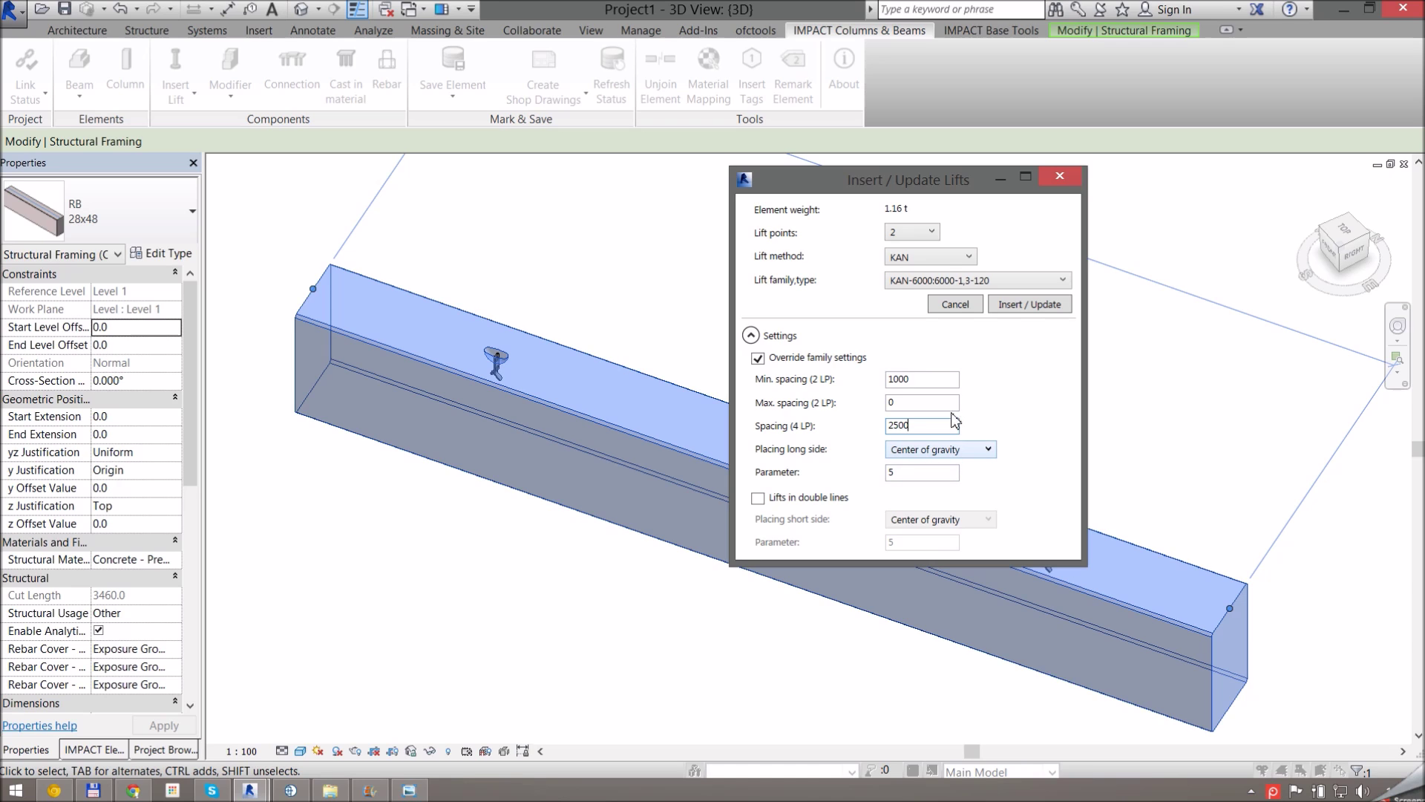
Insert 4 lift points of type KAR-6050:6050-2,5-400 on the beam with a four-point spacing of 500.
click(932, 233)
click(921, 286)
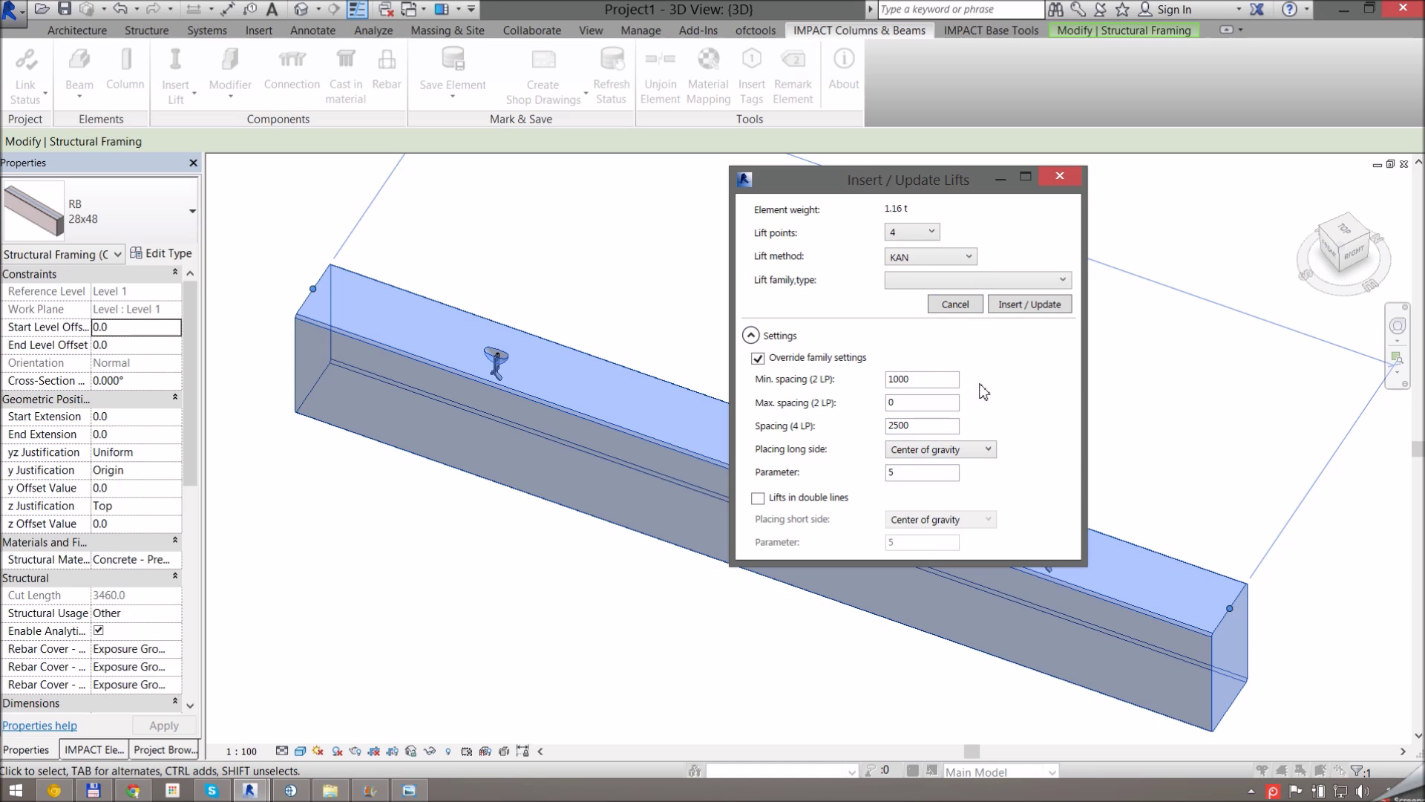
click(1001, 280)
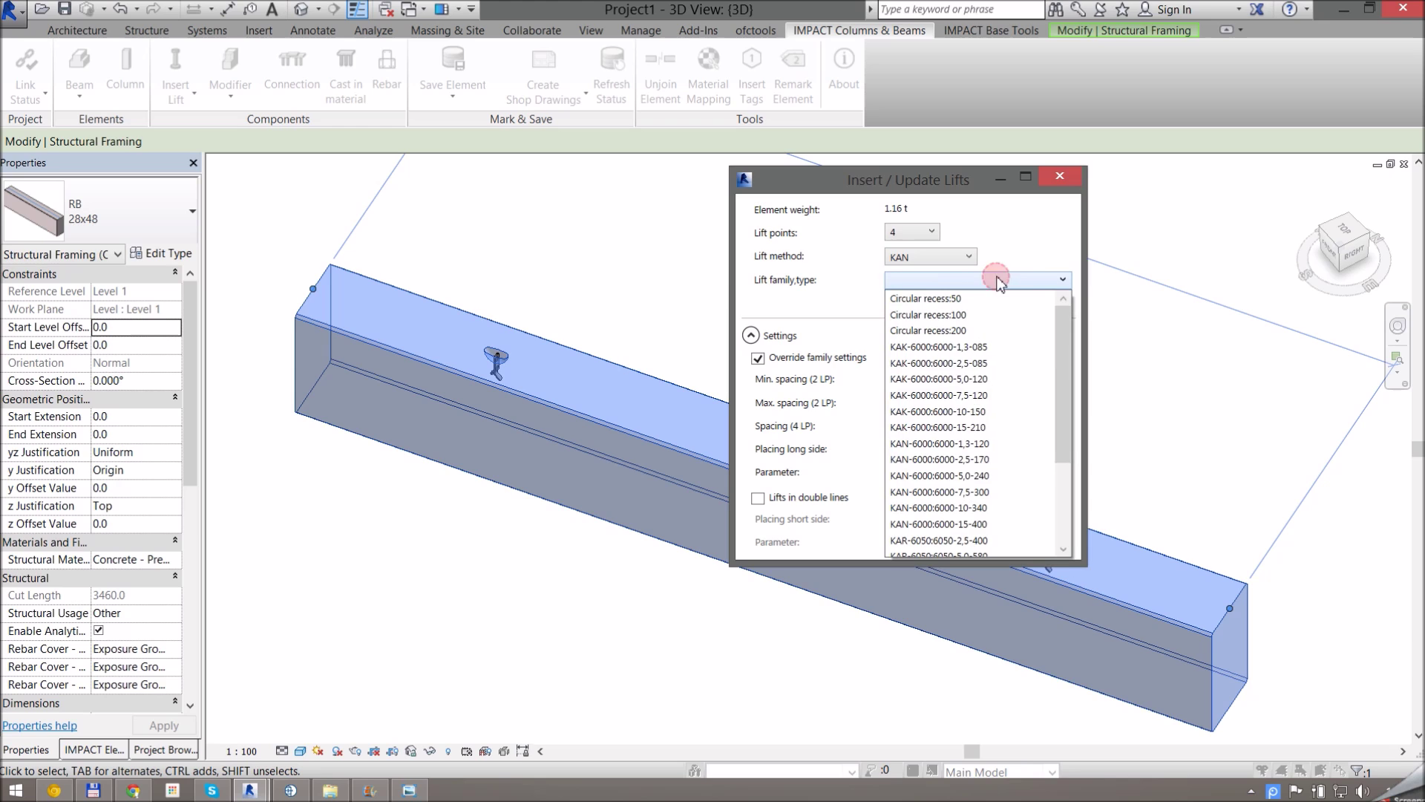
scroll(980, 411, down, 3)
click(973, 408)
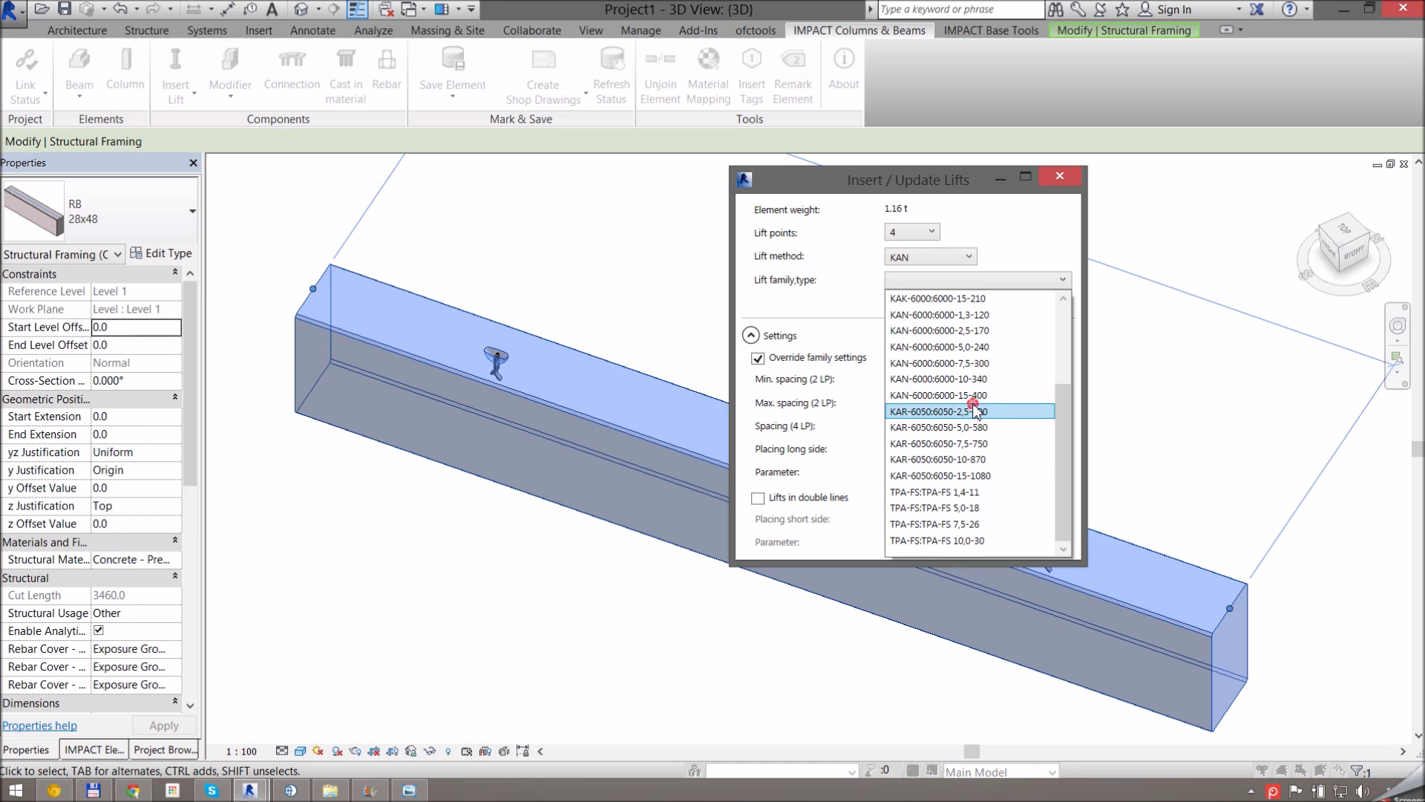
drag(931, 432, 793, 448)
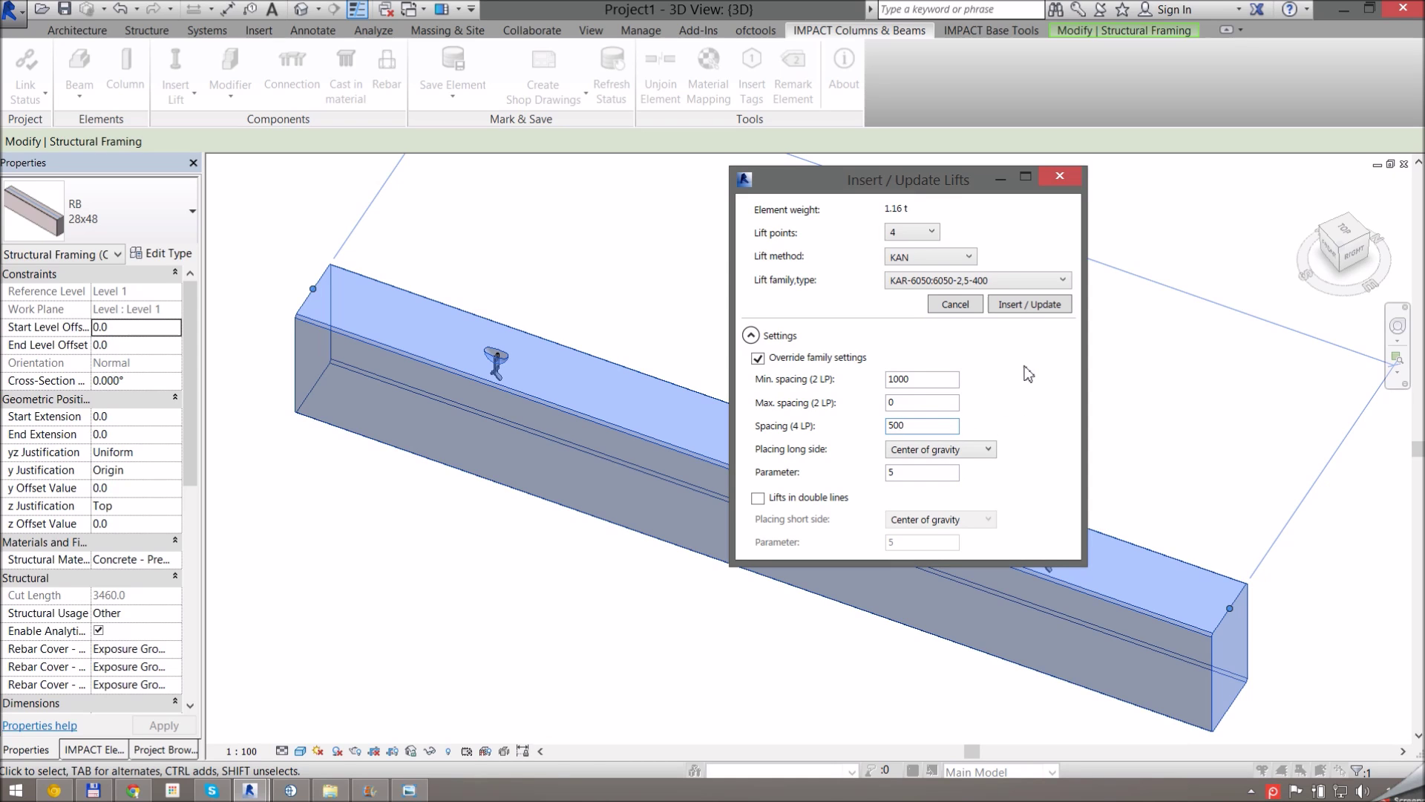
click(1030, 304)
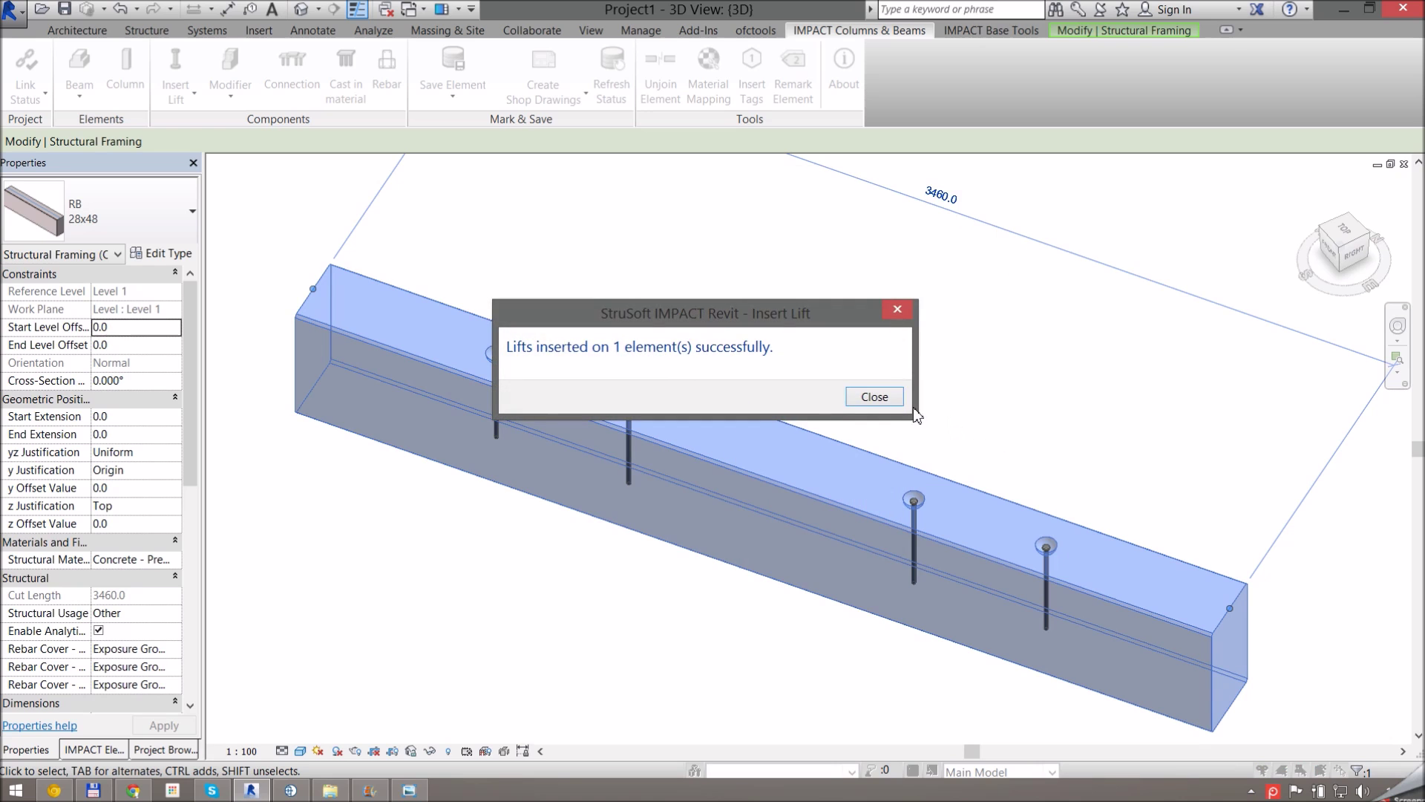
click(869, 396)
click(965, 405)
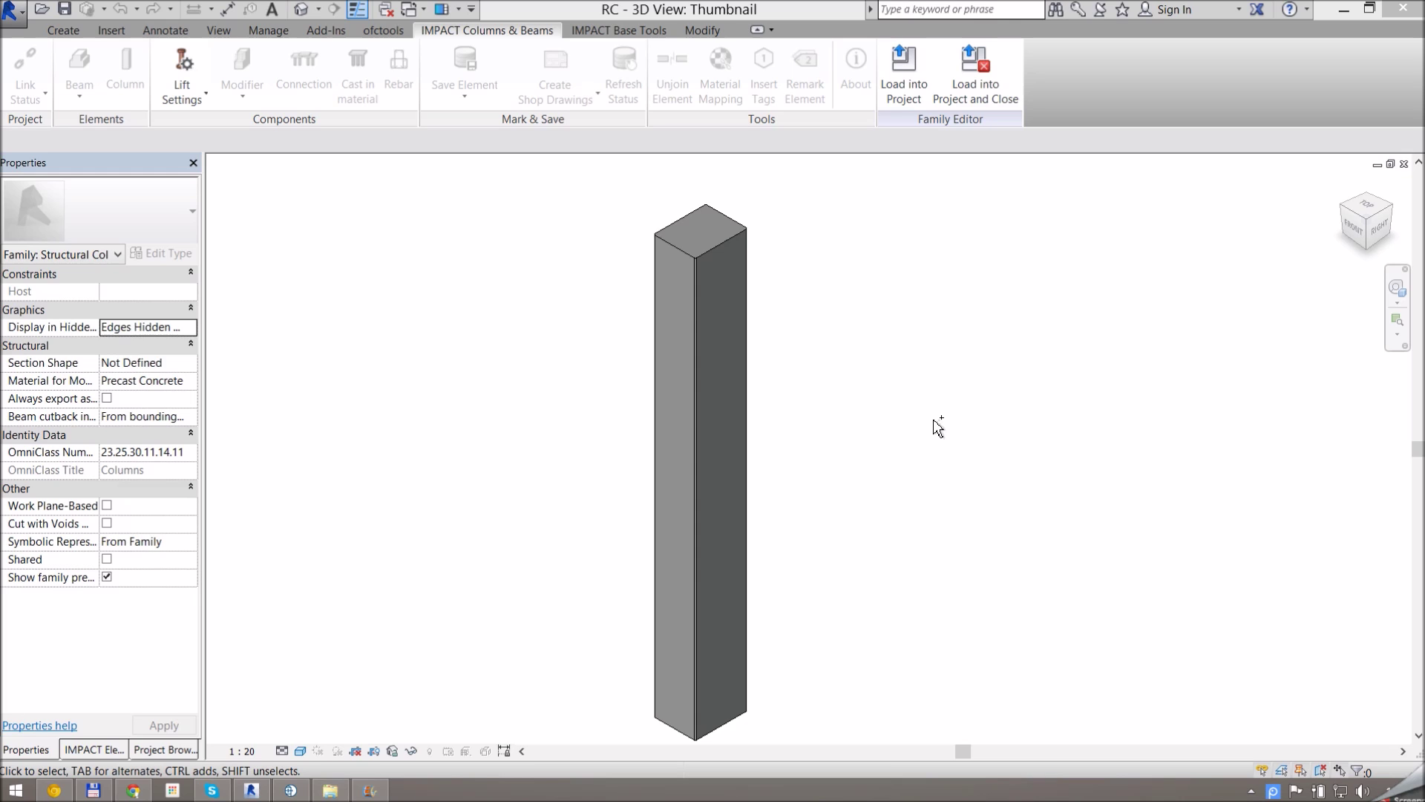
Open the lift settings of the RC column family and add a lift configuration with Hole as lift points.
click(915, 481)
middle_drag(898, 357, 853, 386)
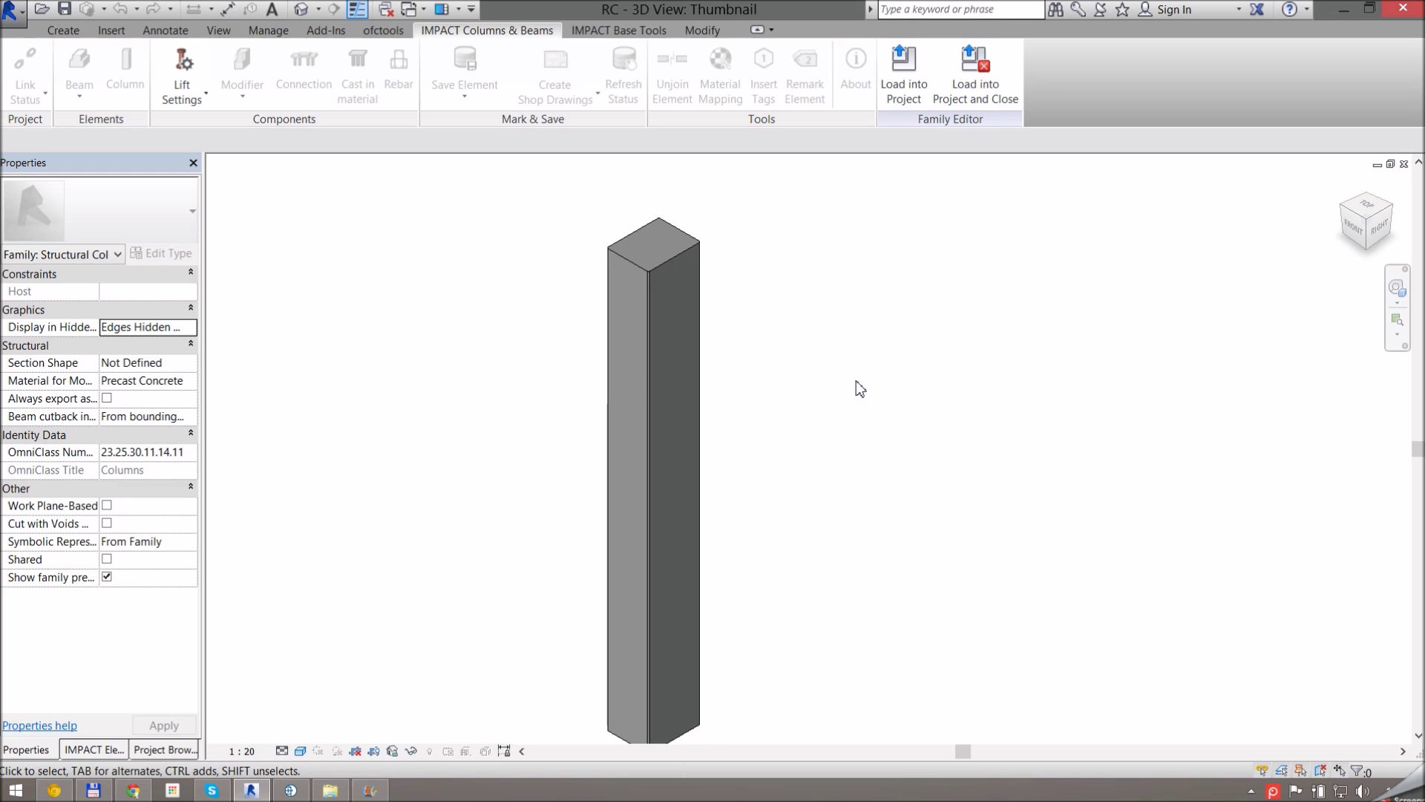
click(182, 65)
drag(824, 260, 756, 245)
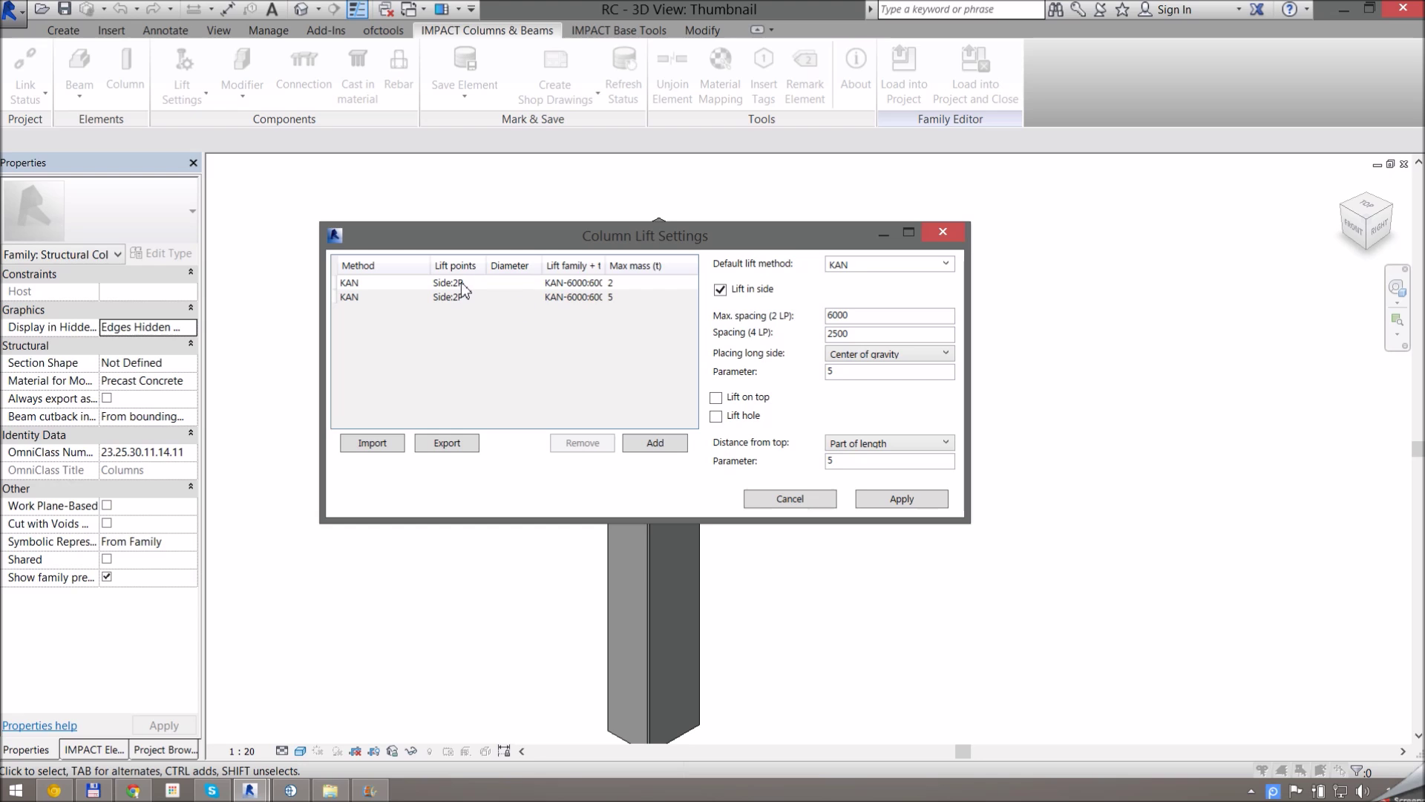
click(656, 444)
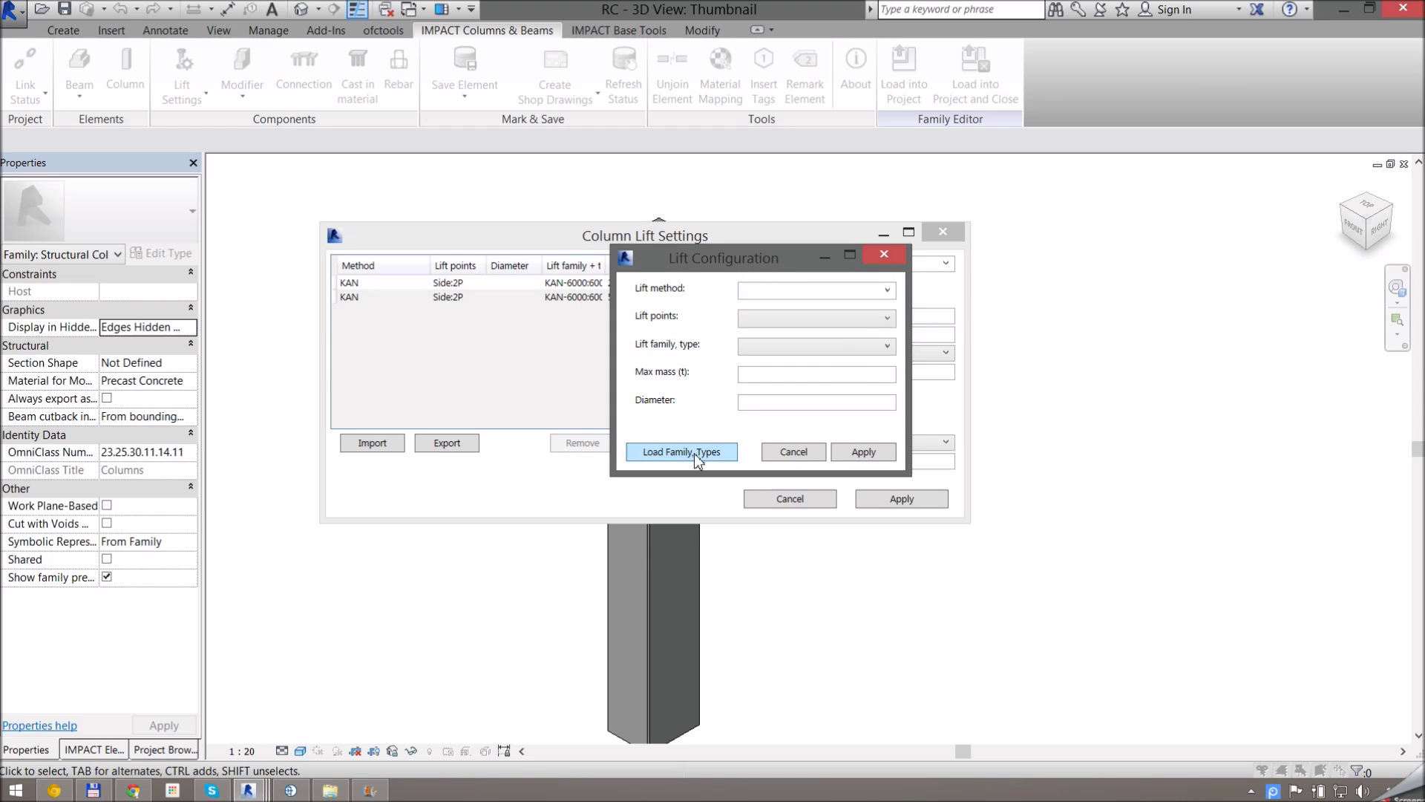
click(876, 324)
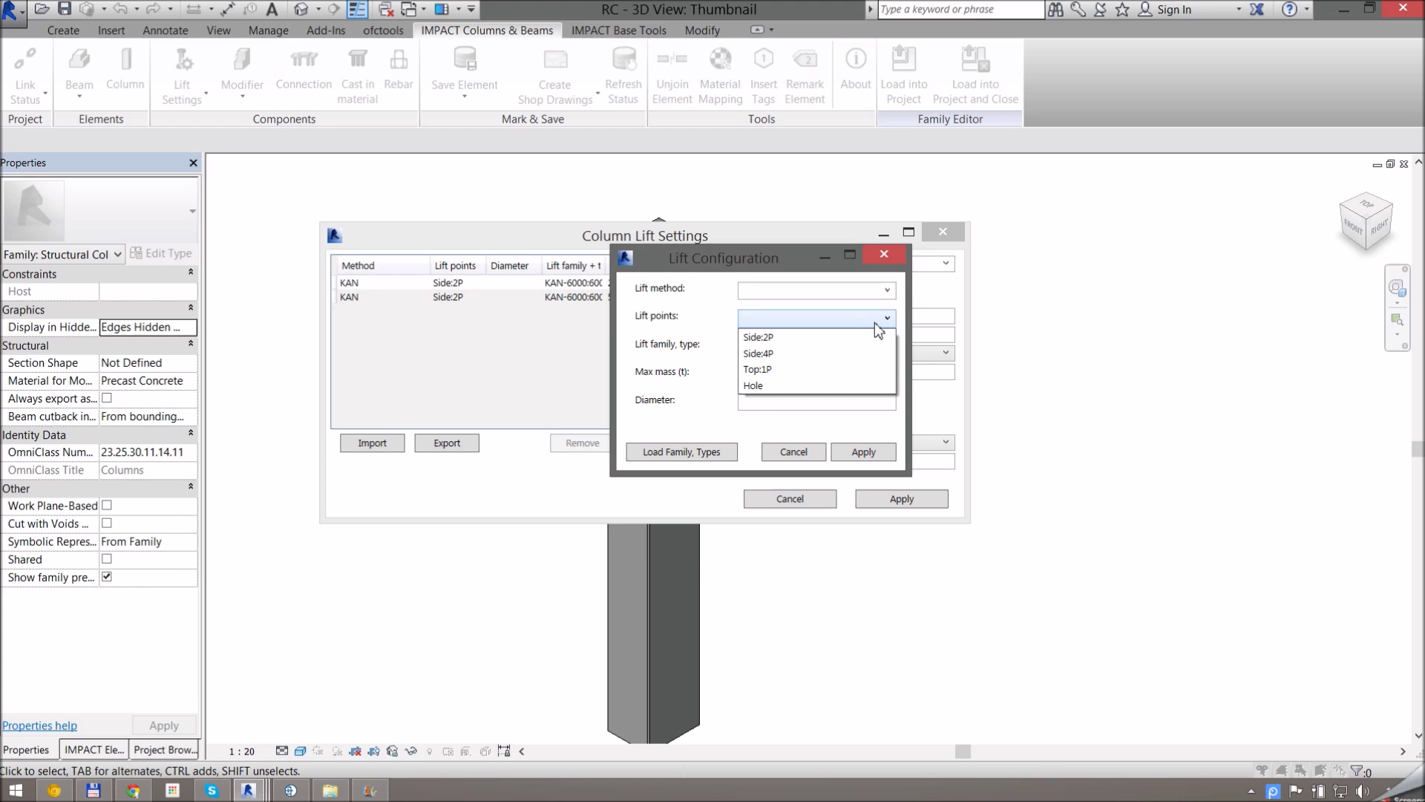
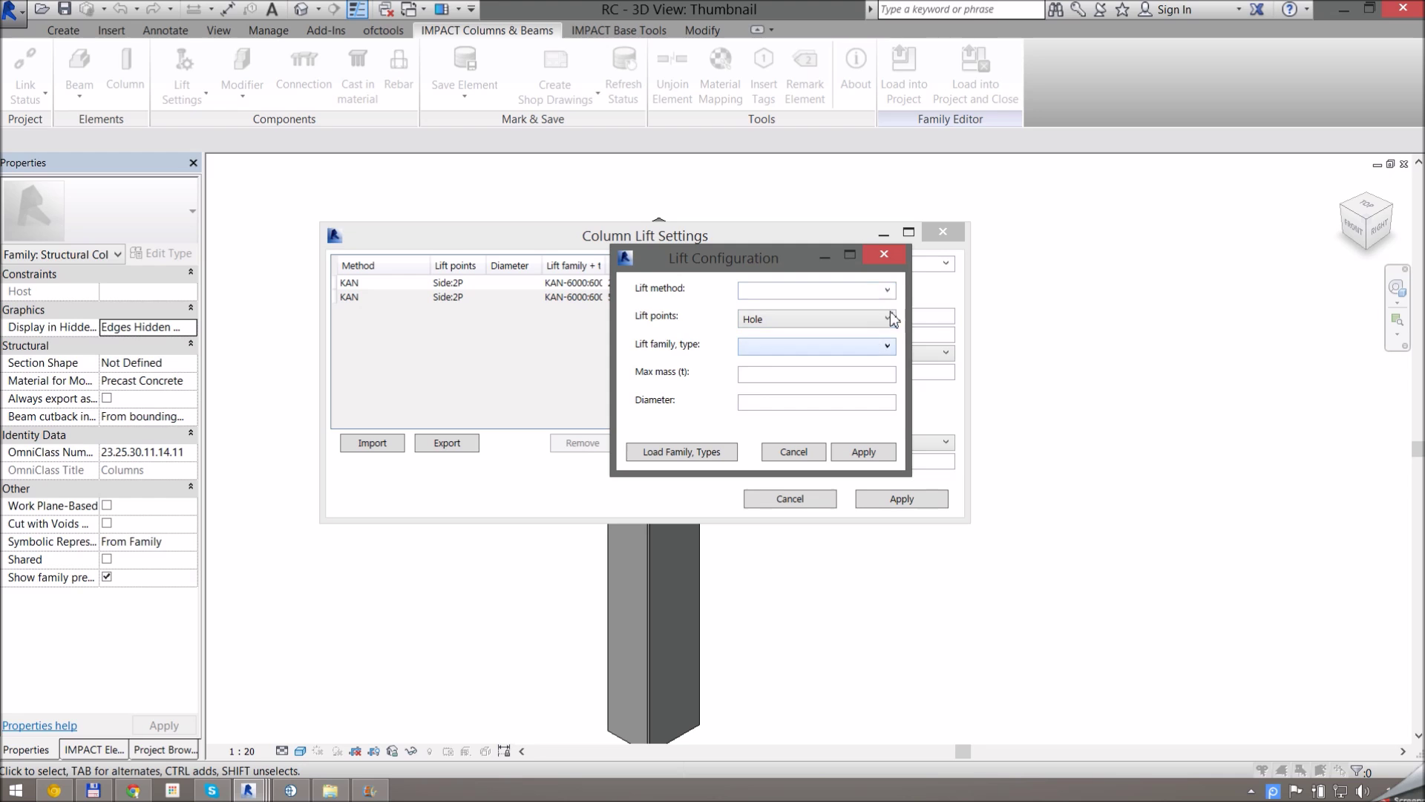
Load the Circular recess family from the lifts folder and choose type Circular recess:50 for the hole configuration.
click(684, 451)
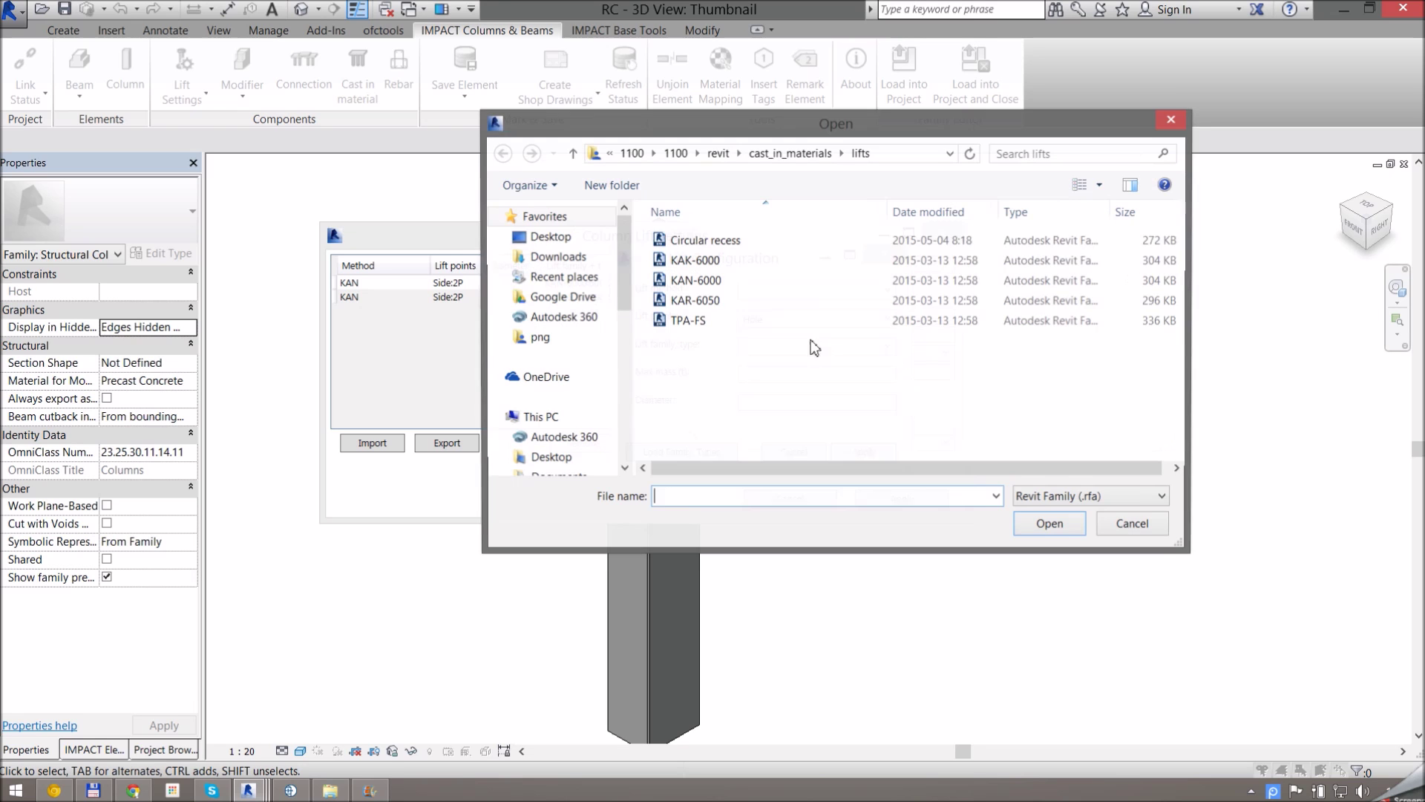
click(694, 241)
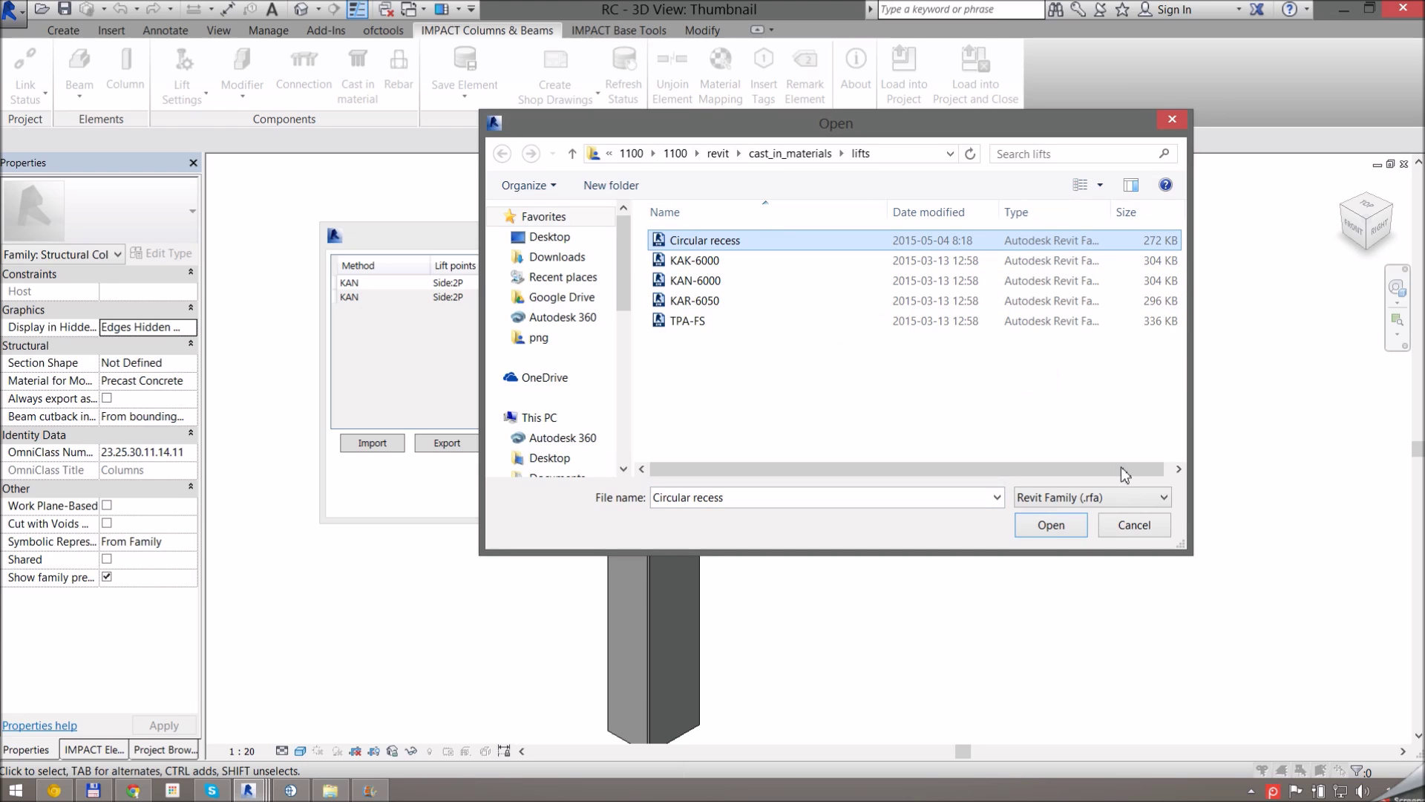
click(1044, 524)
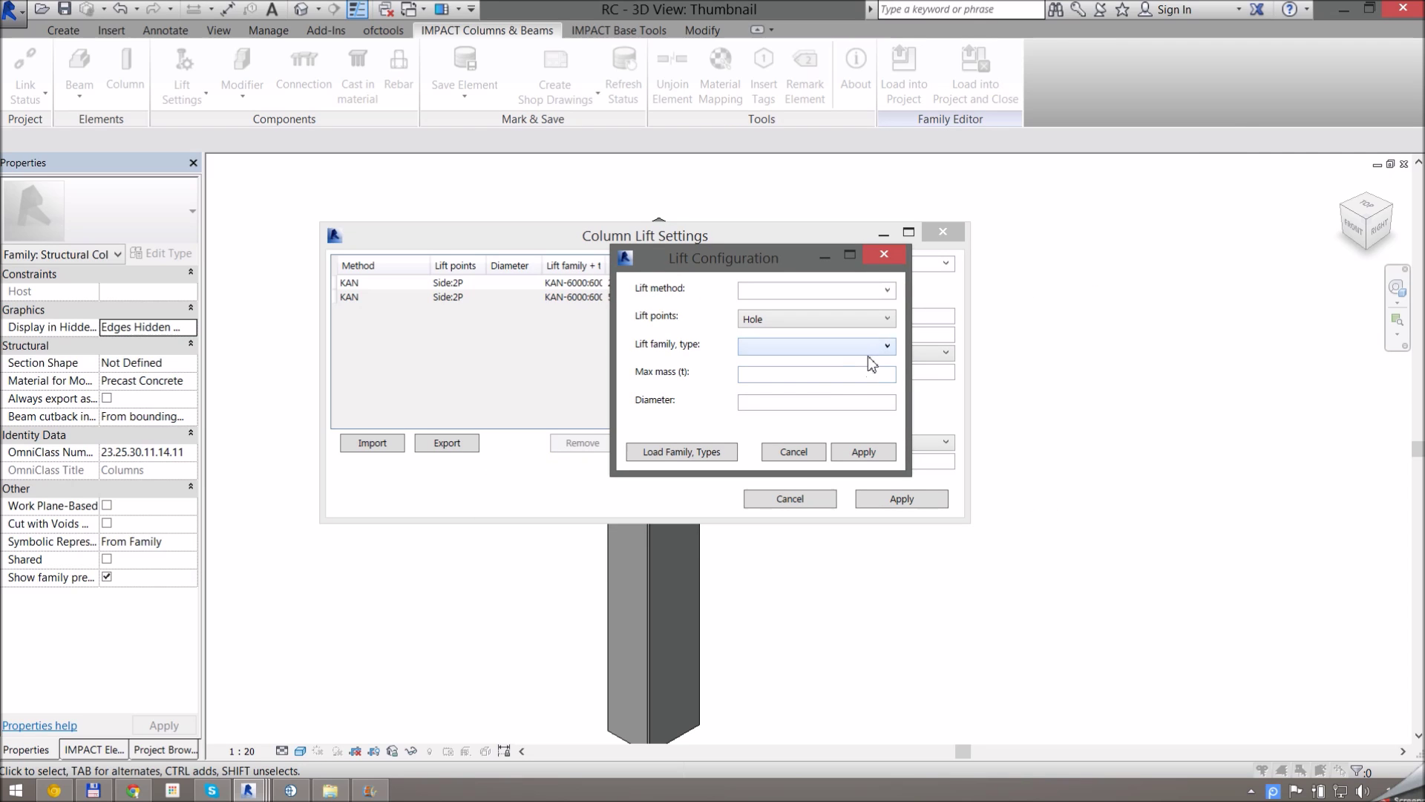
click(850, 348)
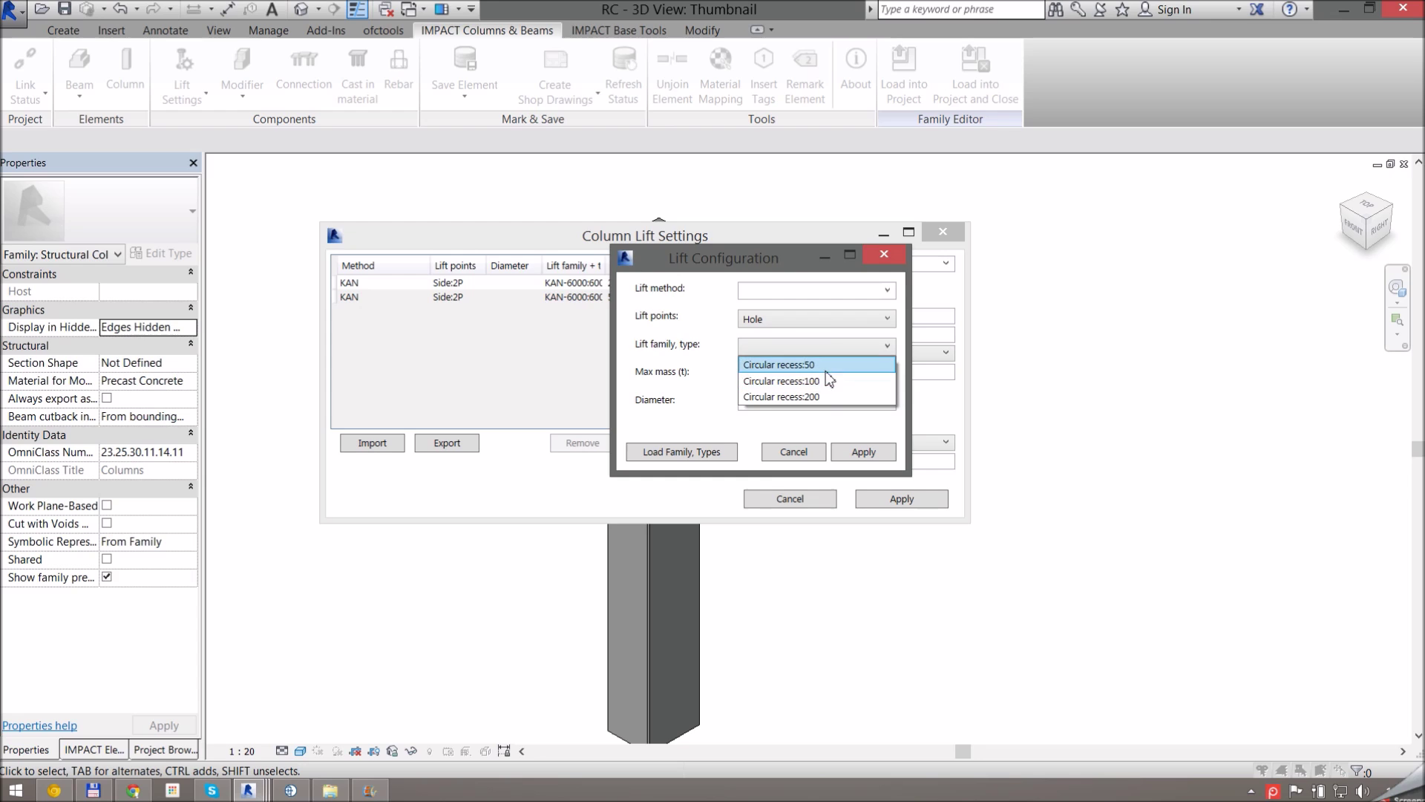
click(826, 370)
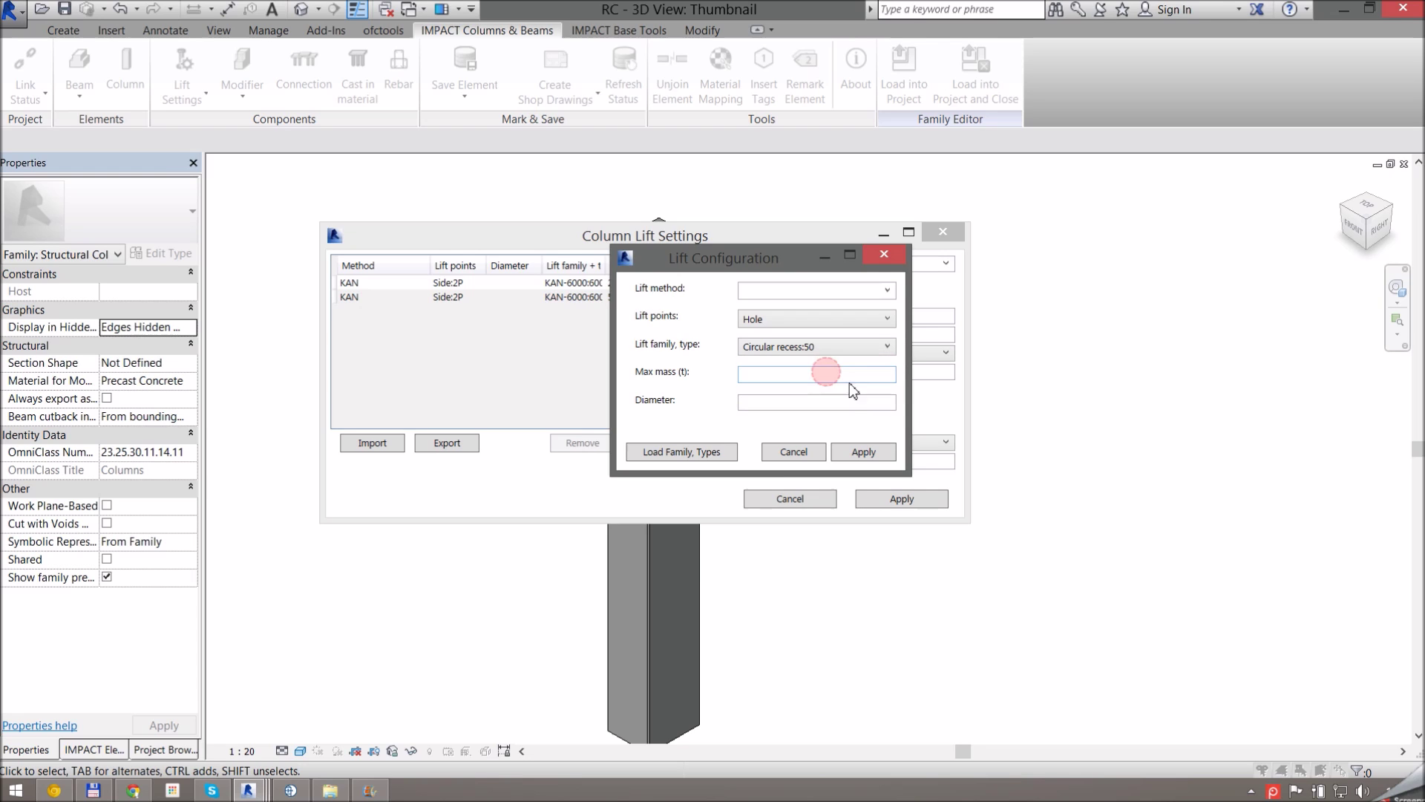
Set the hole configuration to diameter 60, lift method KAN and max mass 10 t, and apply it.
click(798, 410)
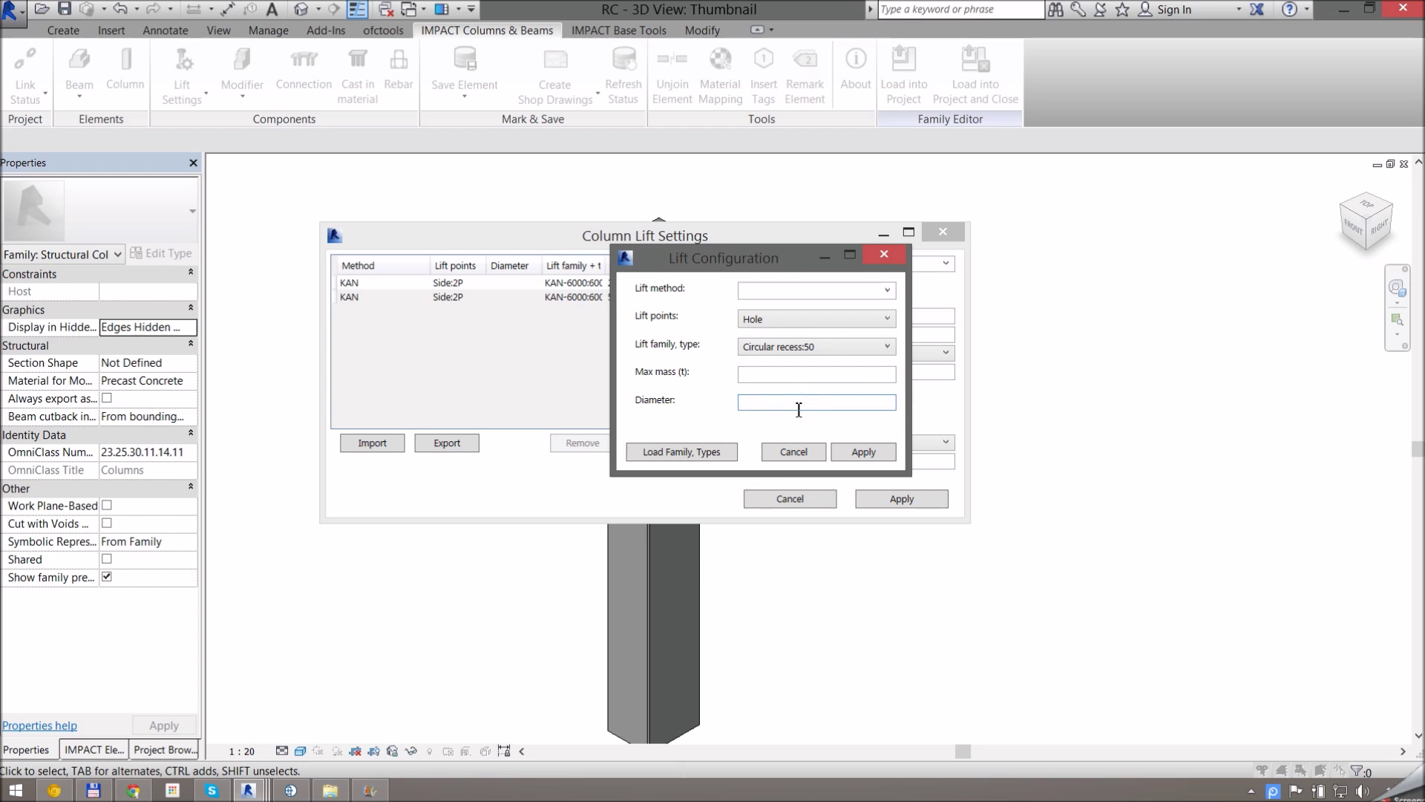
text(60)
click(887, 291)
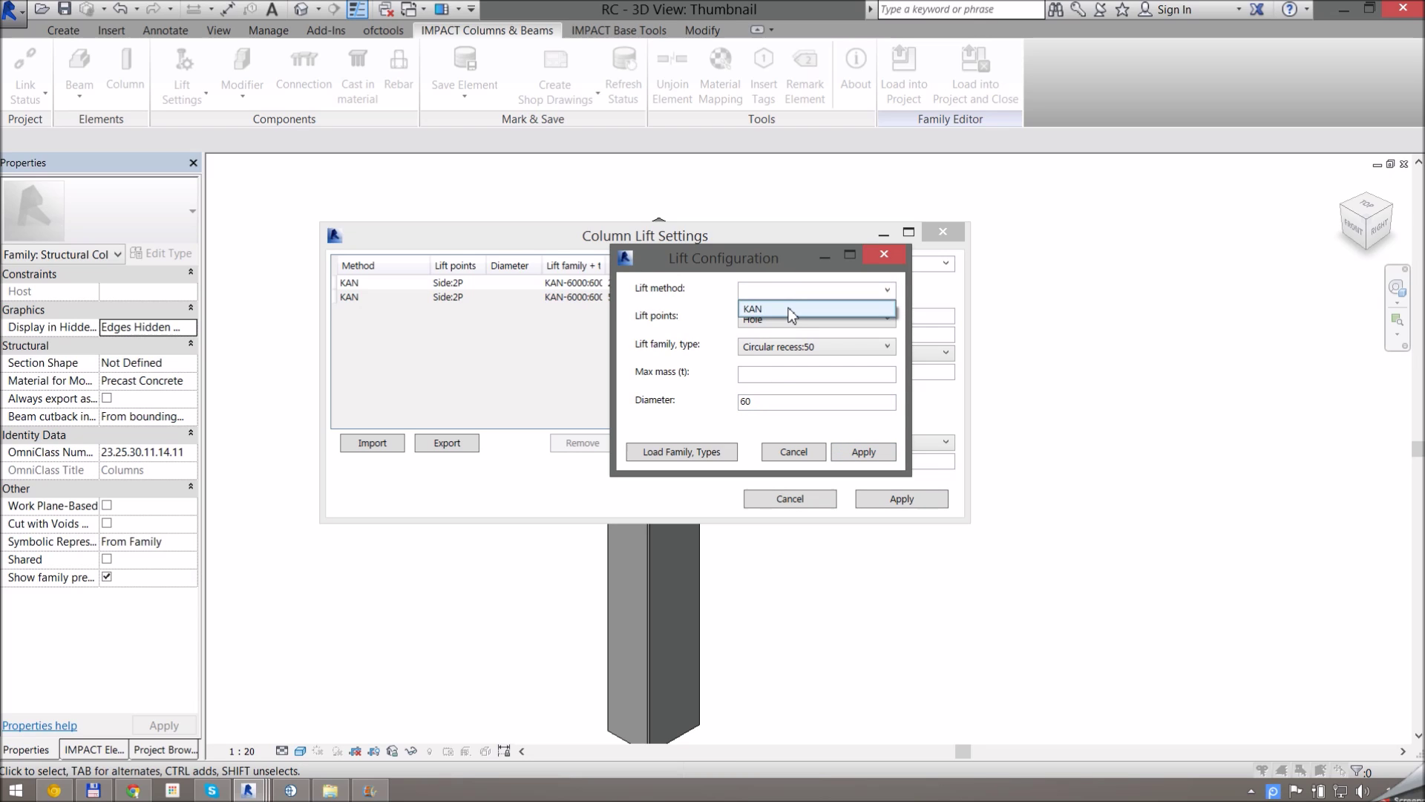
click(792, 309)
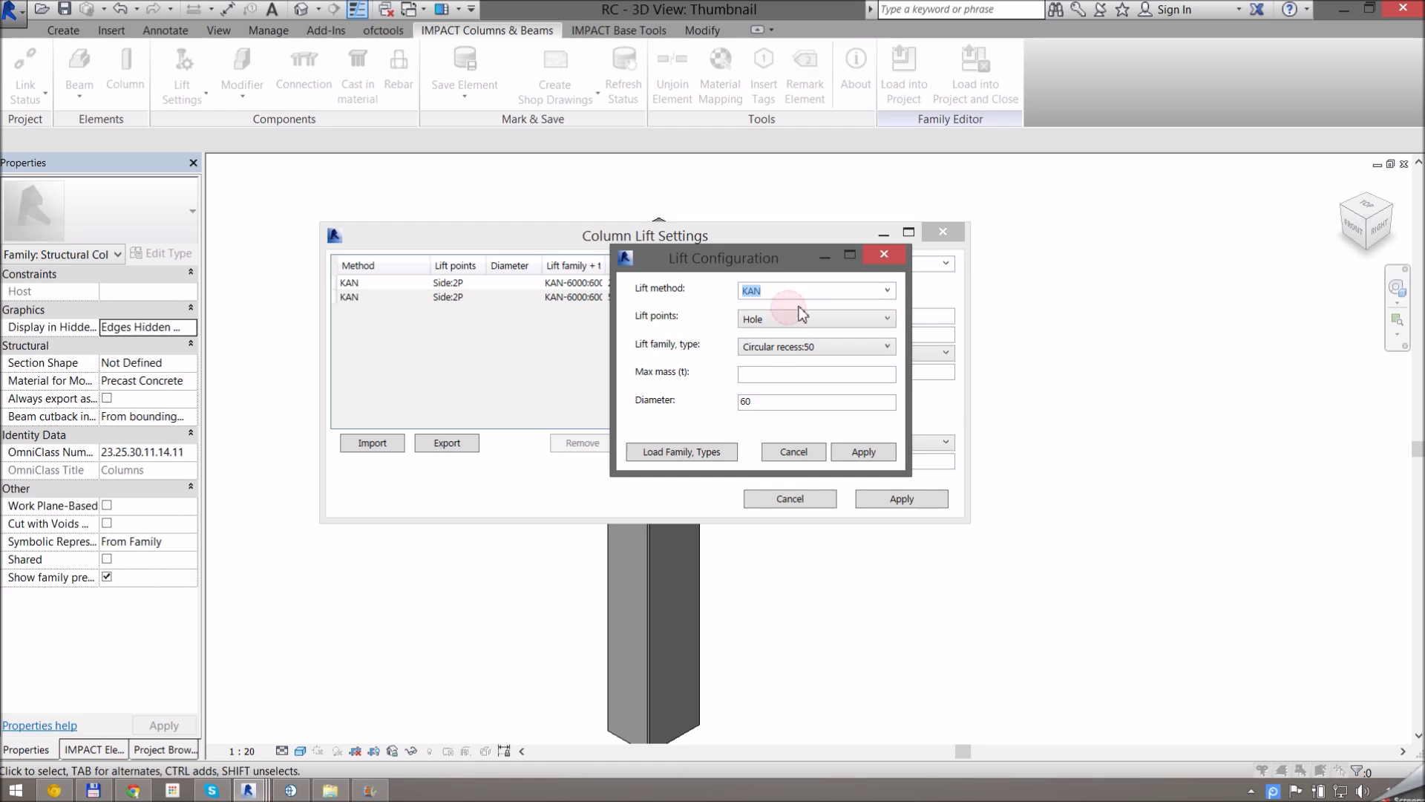
click(773, 378)
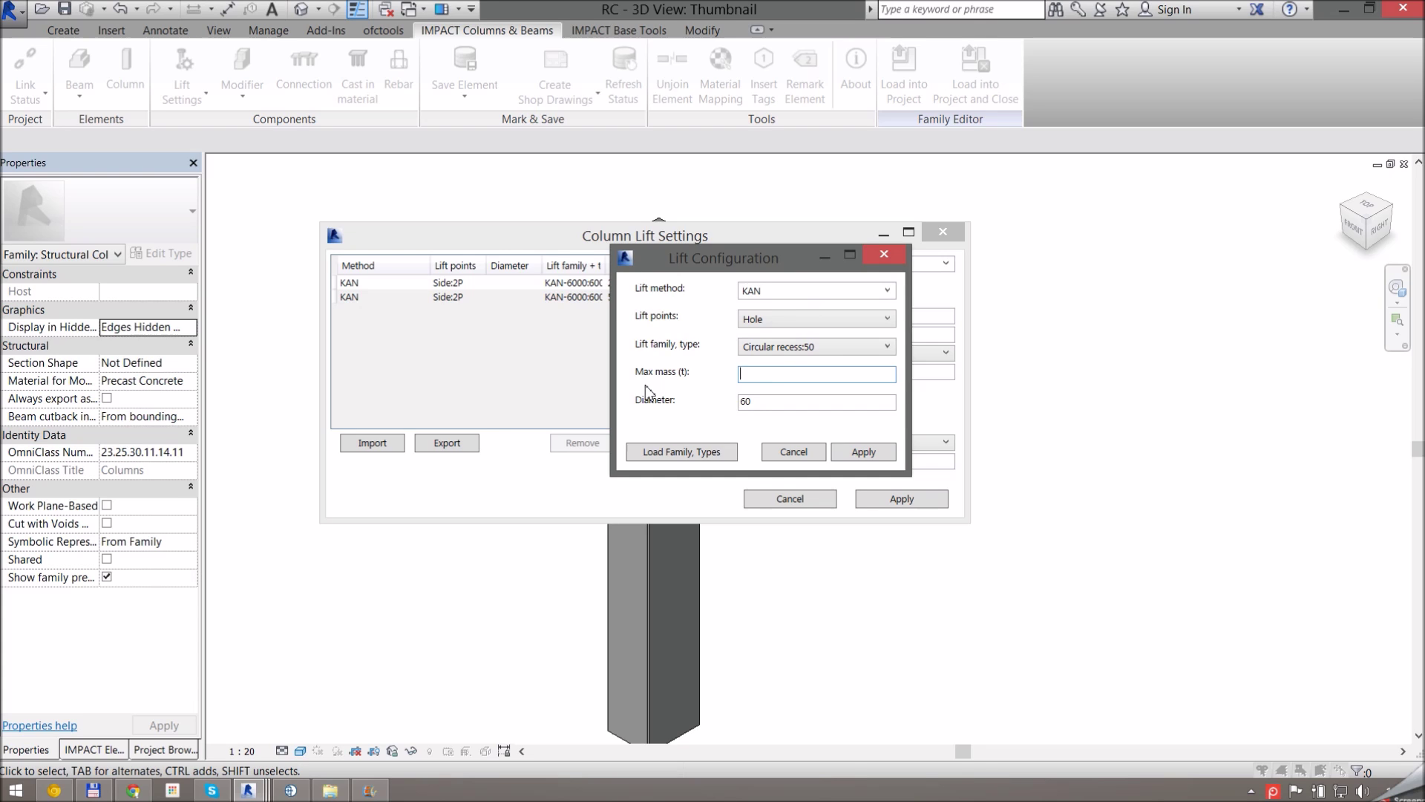
click(867, 451)
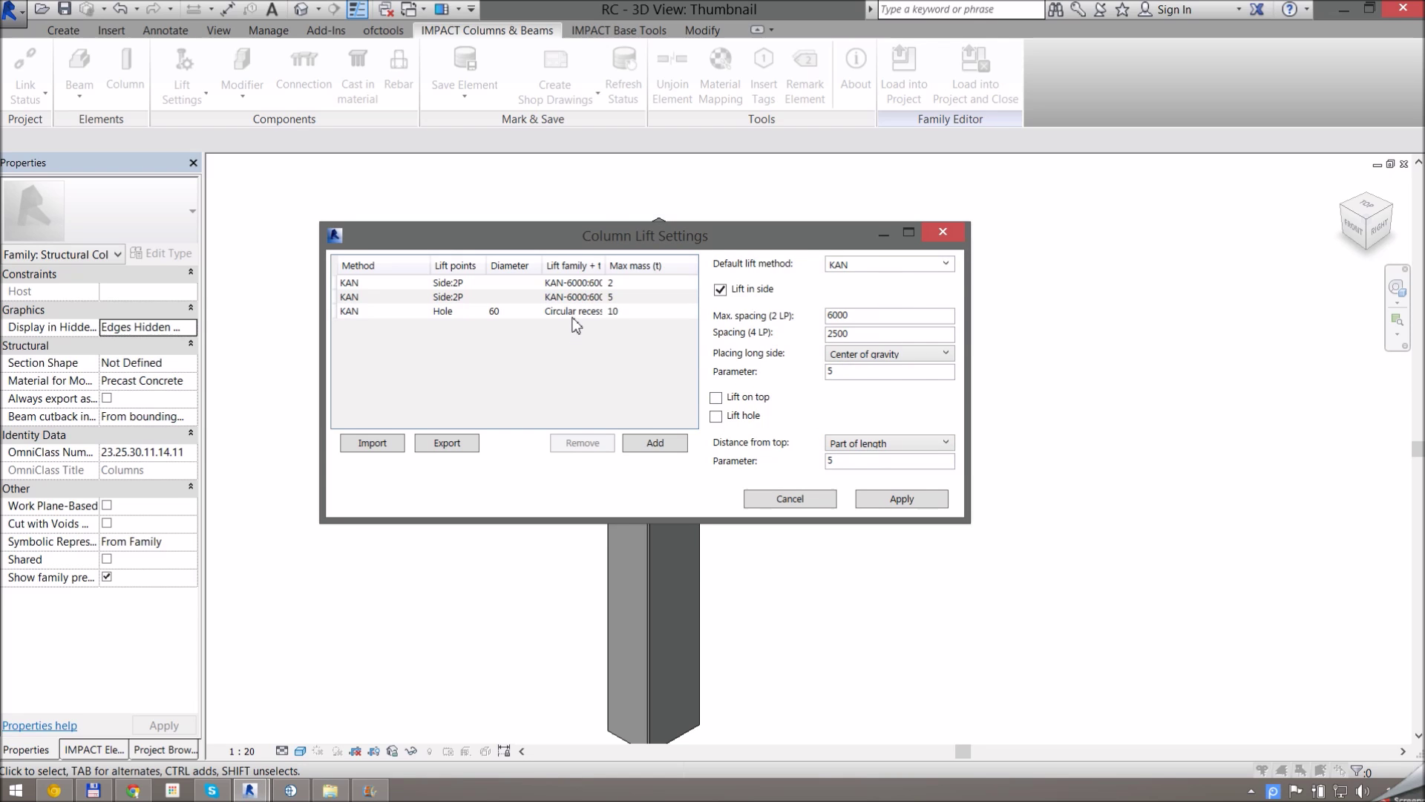
Enable the lift hole in the column lift settings, with distance from top as Part of length and parameter 5, and apply the settings.
click(719, 418)
click(947, 443)
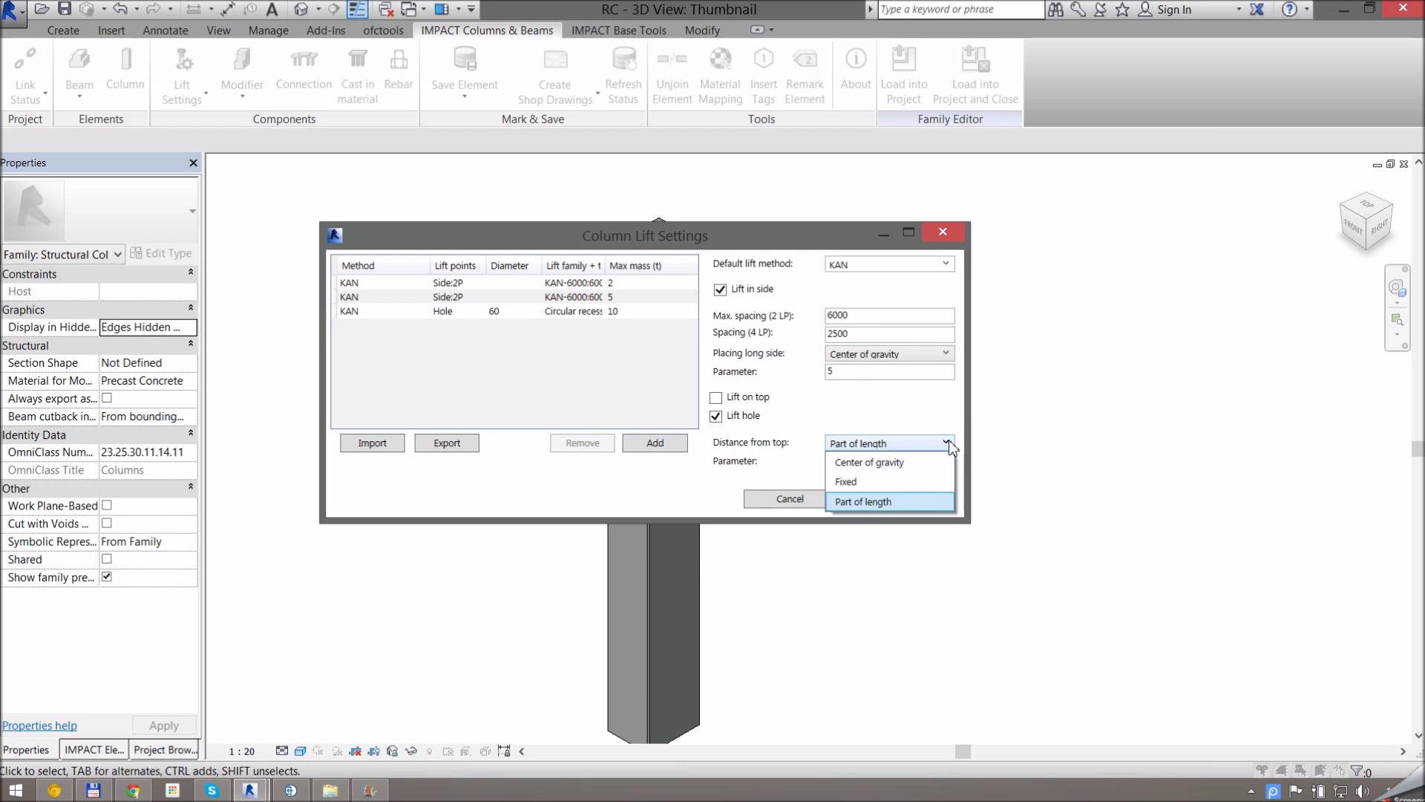
click(949, 444)
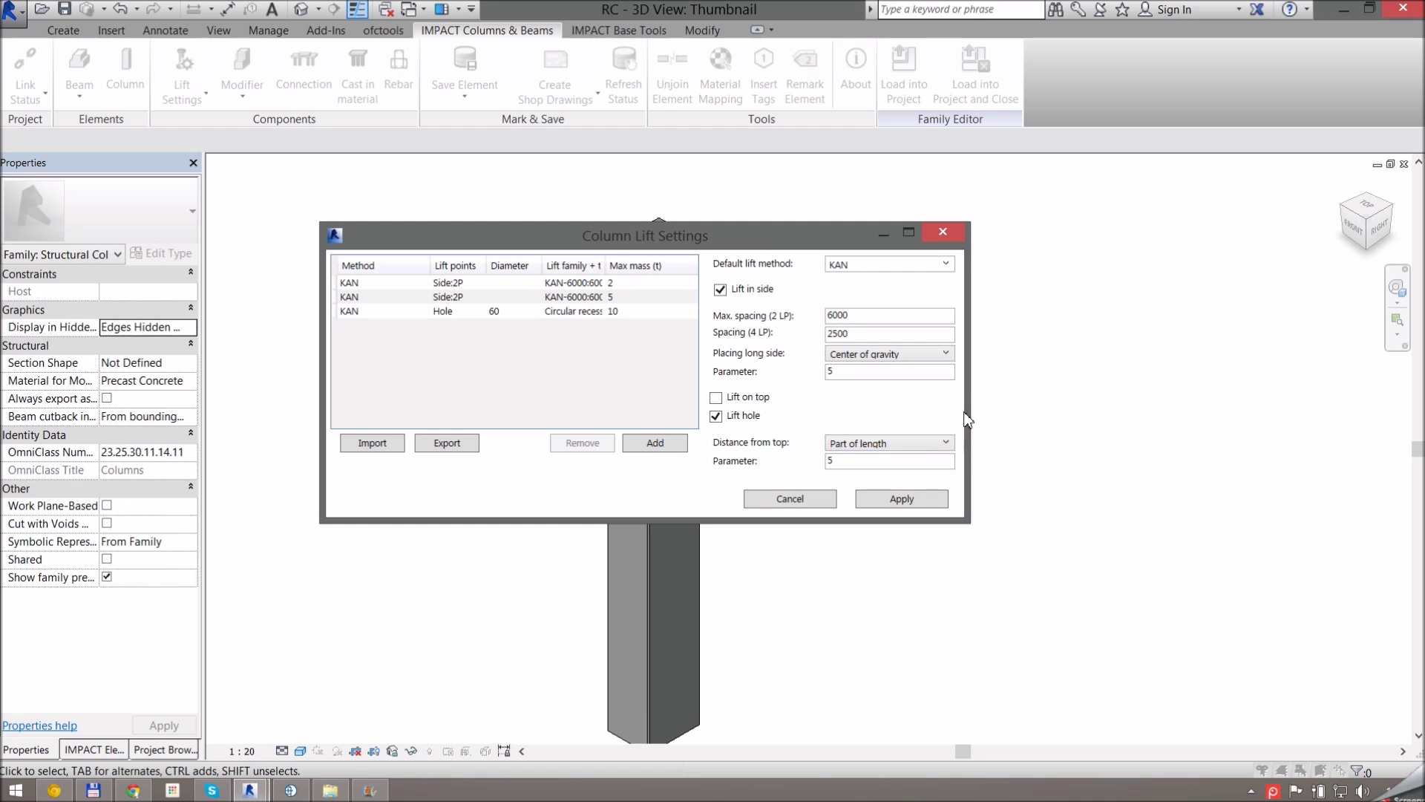
click(874, 465)
click(892, 501)
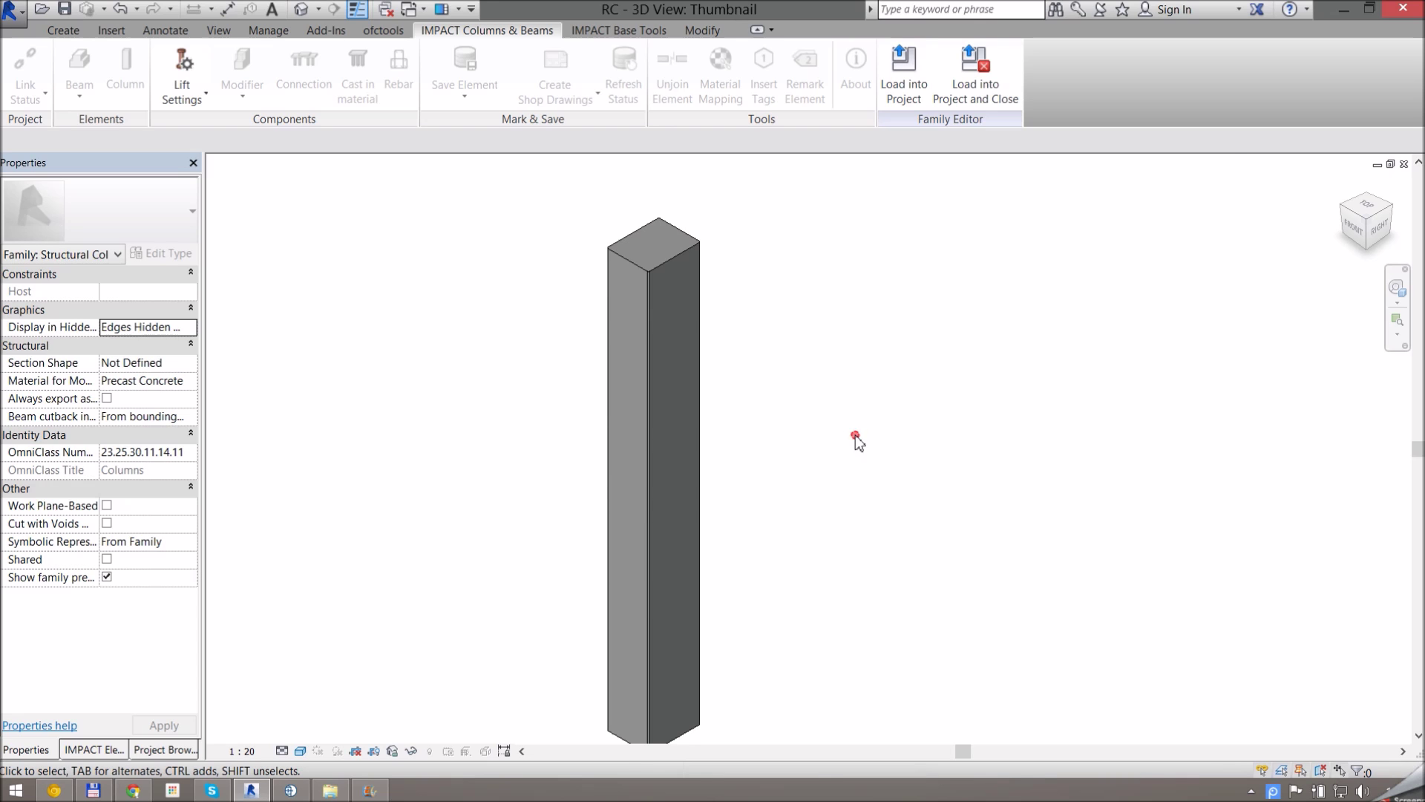
Close the RC family and return to the project's 3D view with the beam.
click(1404, 164)
click(1404, 164)
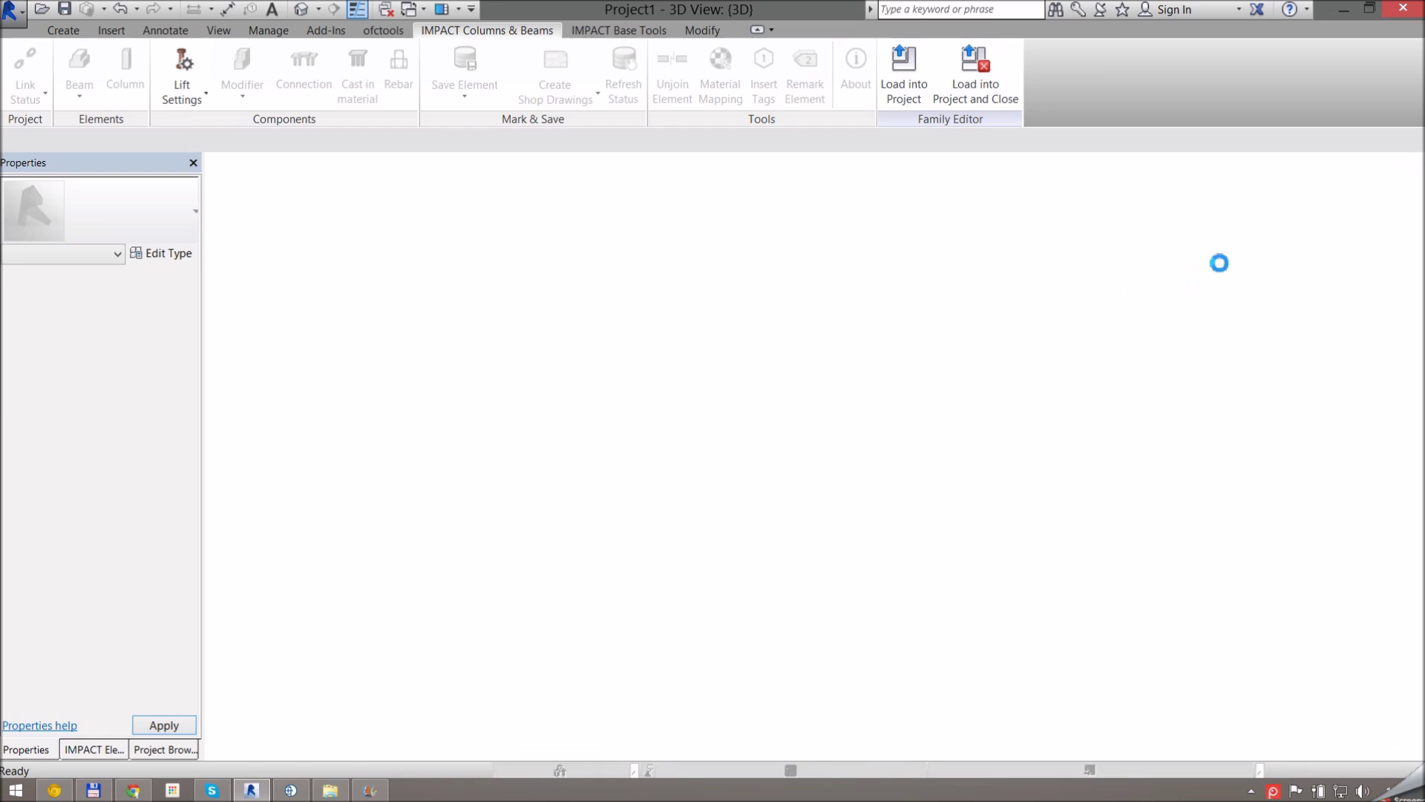
click(960, 353)
scroll(875, 541, down, 3)
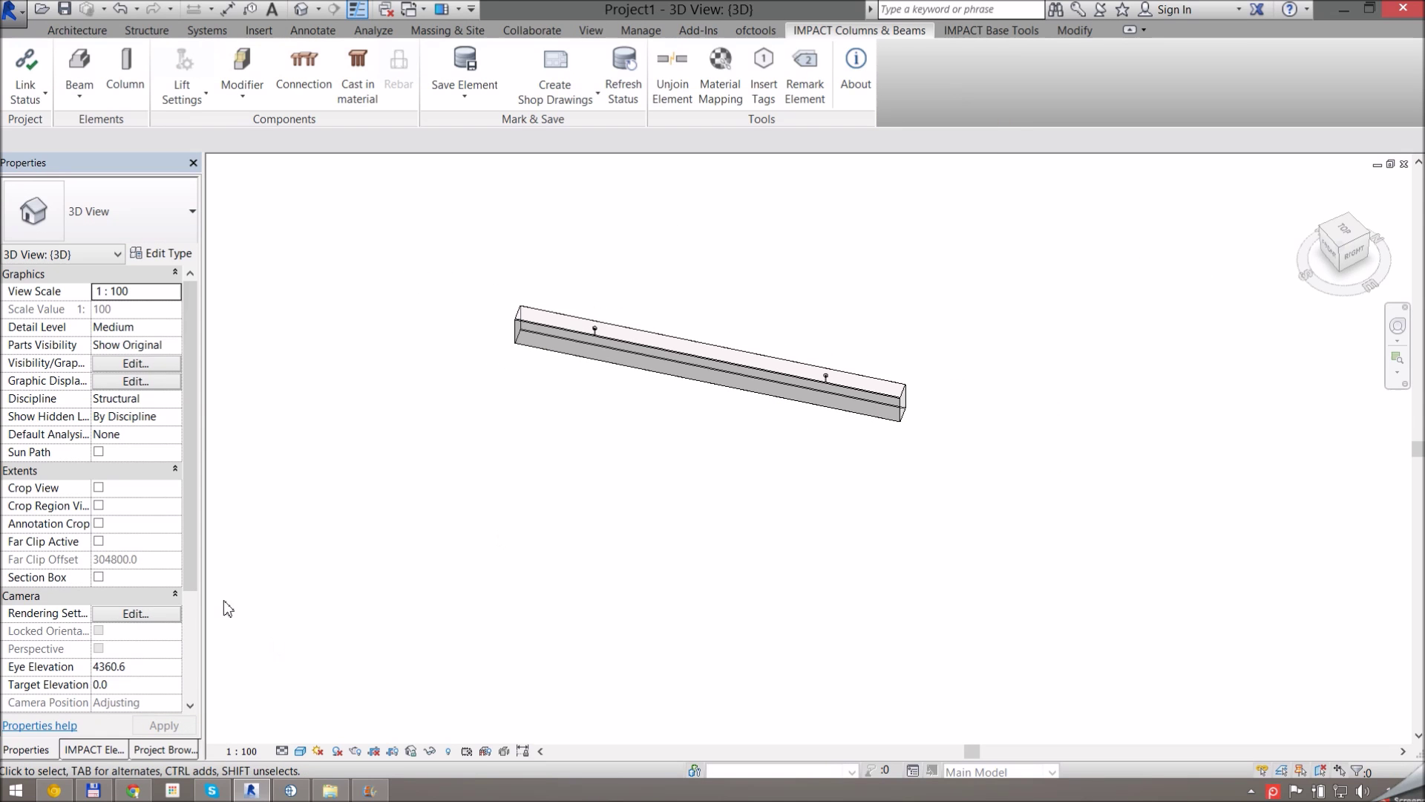
Delete the loaded RC family from the project's Structural Columns families.
click(162, 749)
drag(187, 318, 197, 645)
click(65, 513)
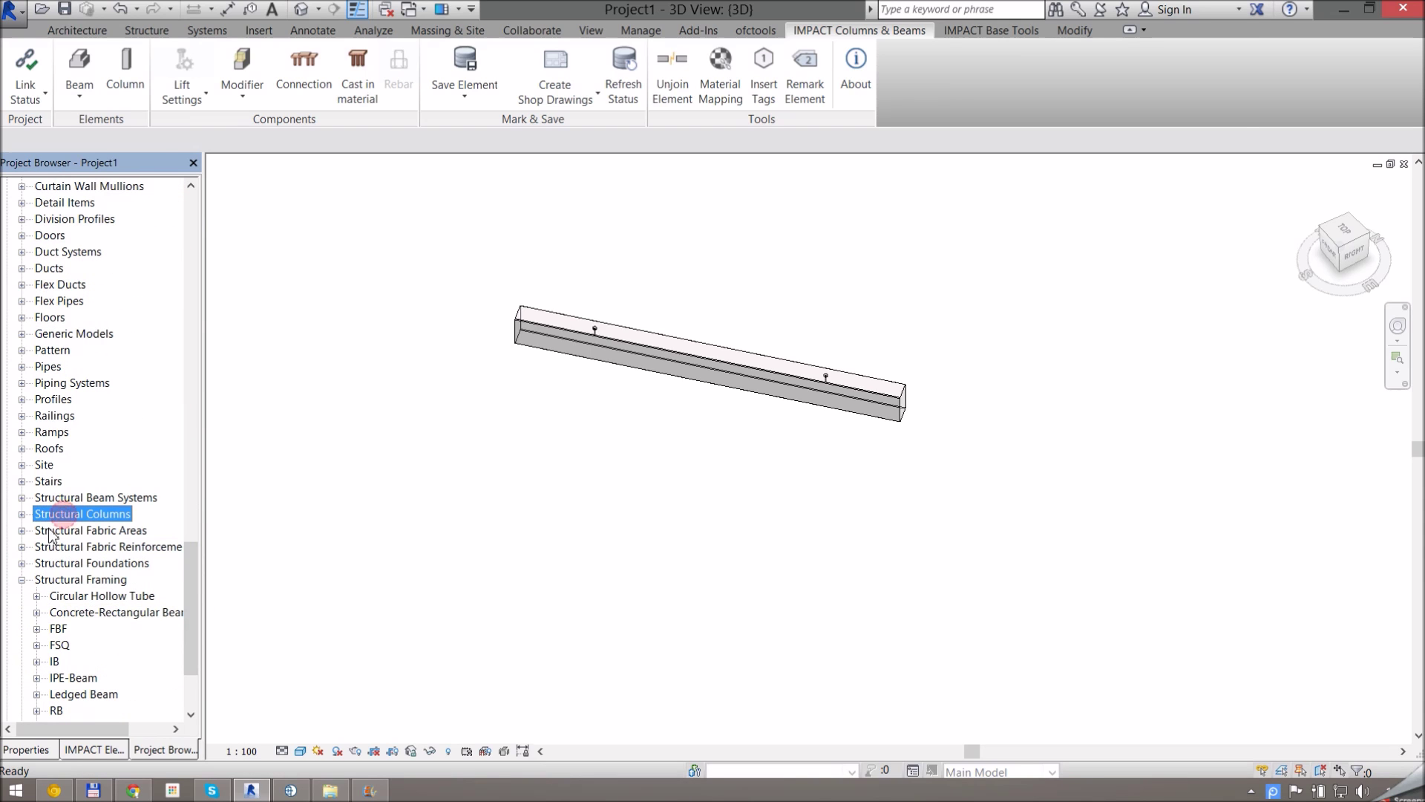
click(21, 514)
click(69, 597)
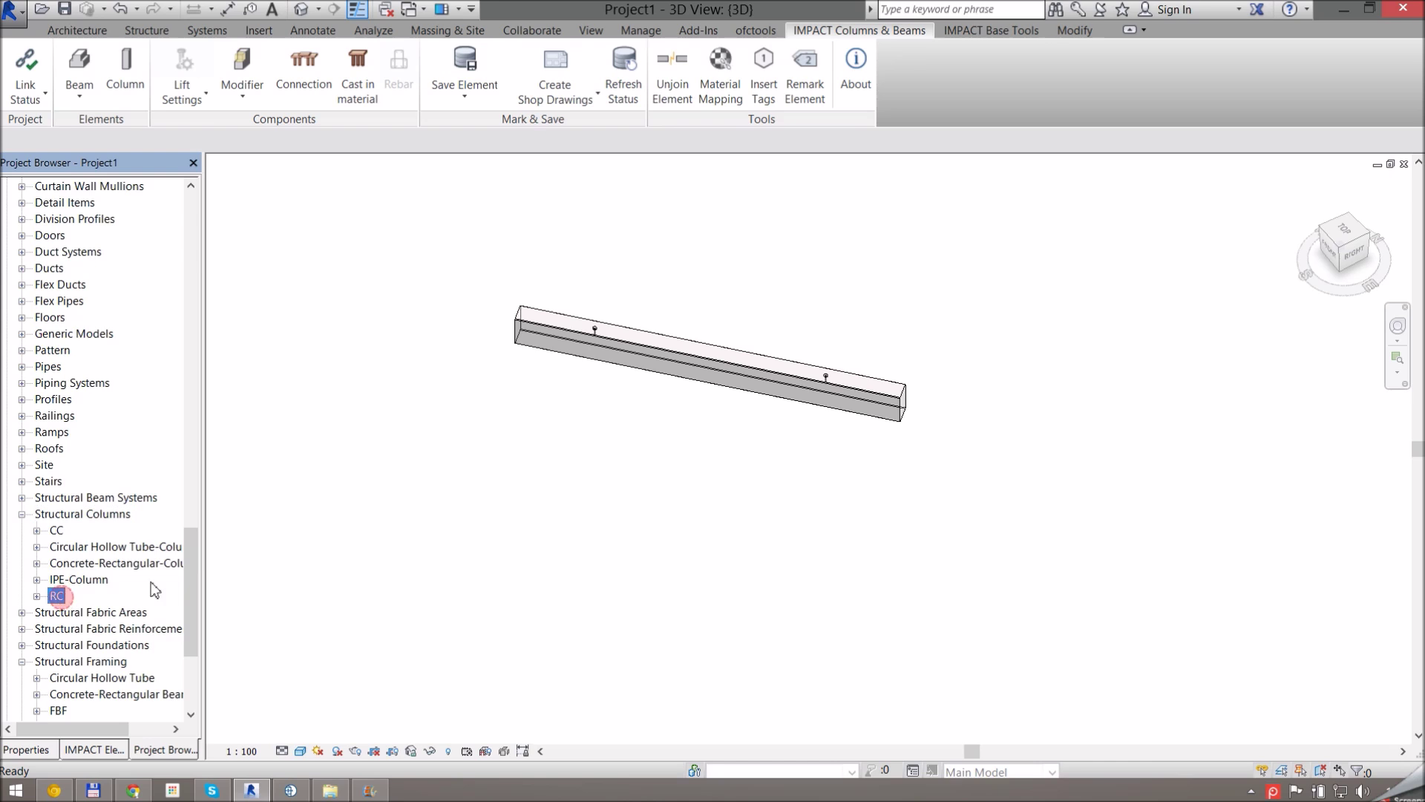
key(Delete)
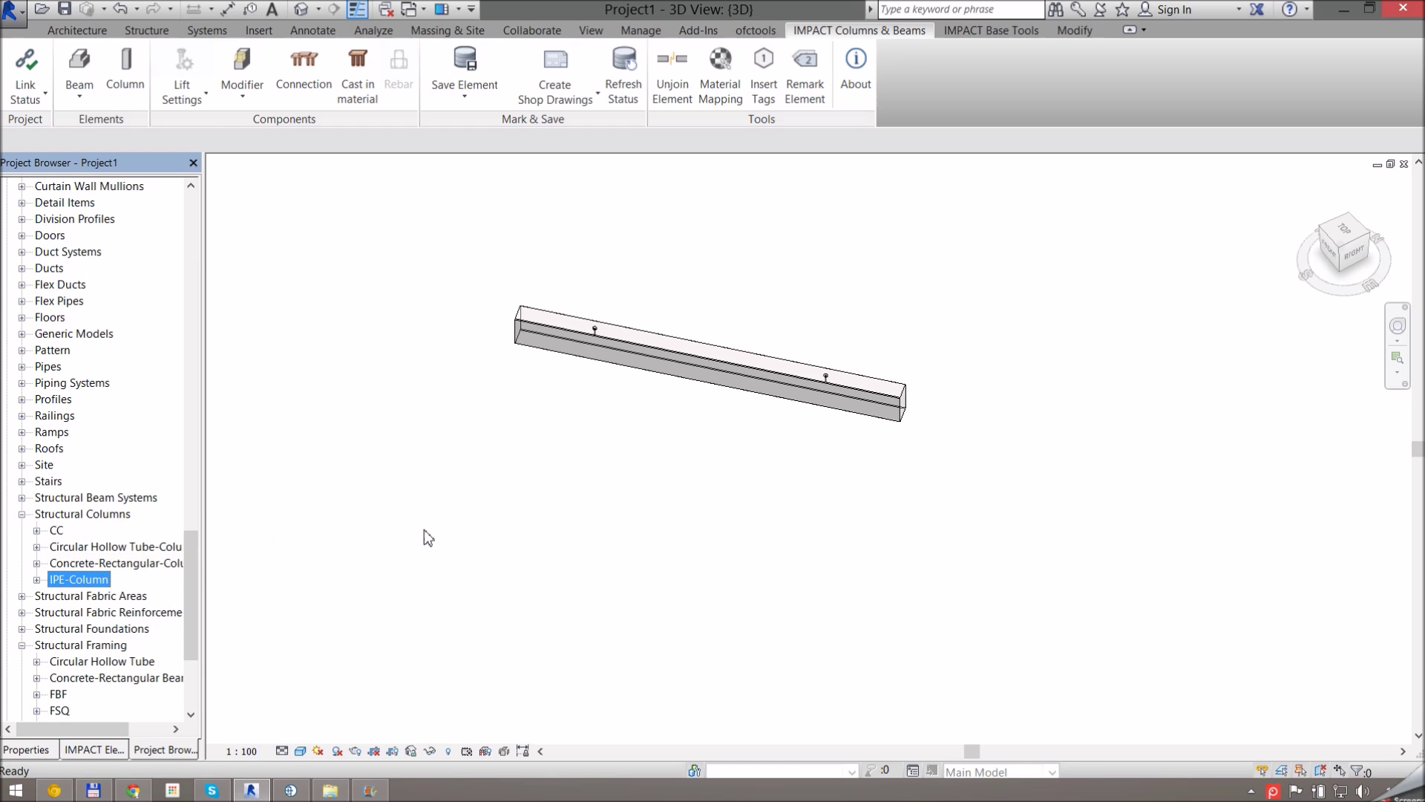
click(426, 533)
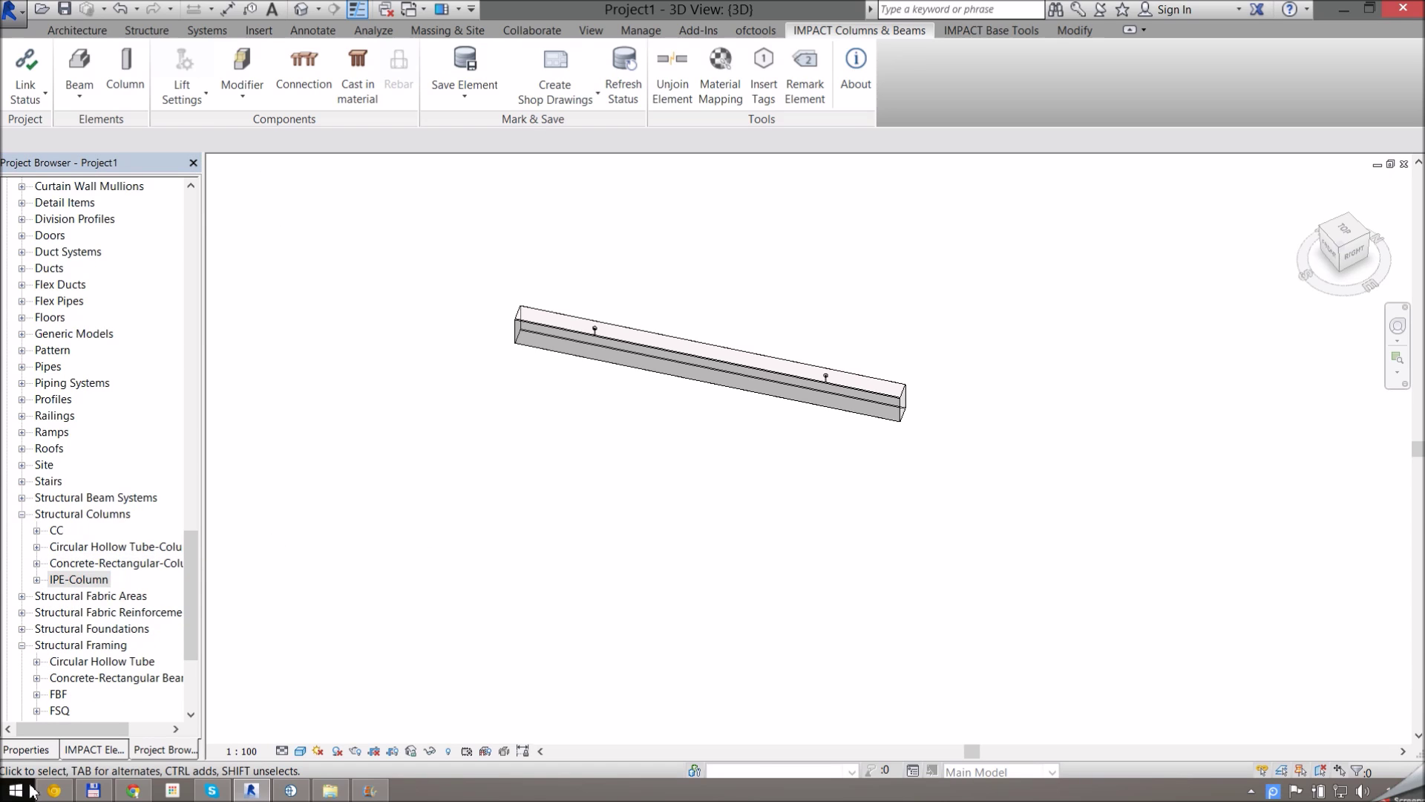
Start drawing an IMPACT column with family RC and type 40x50.
click(26, 750)
shift+middle_drag(630, 443, 672, 480)
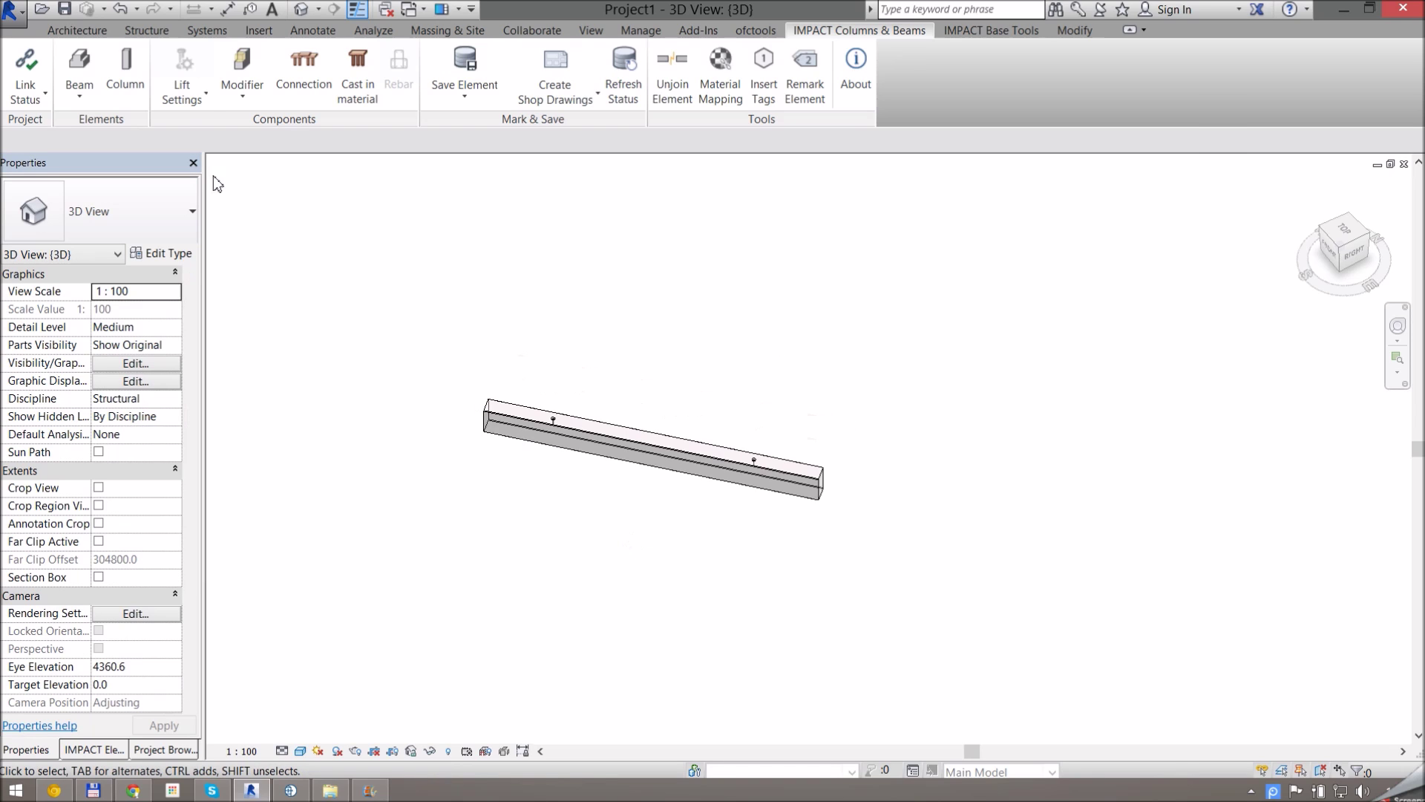
click(140, 89)
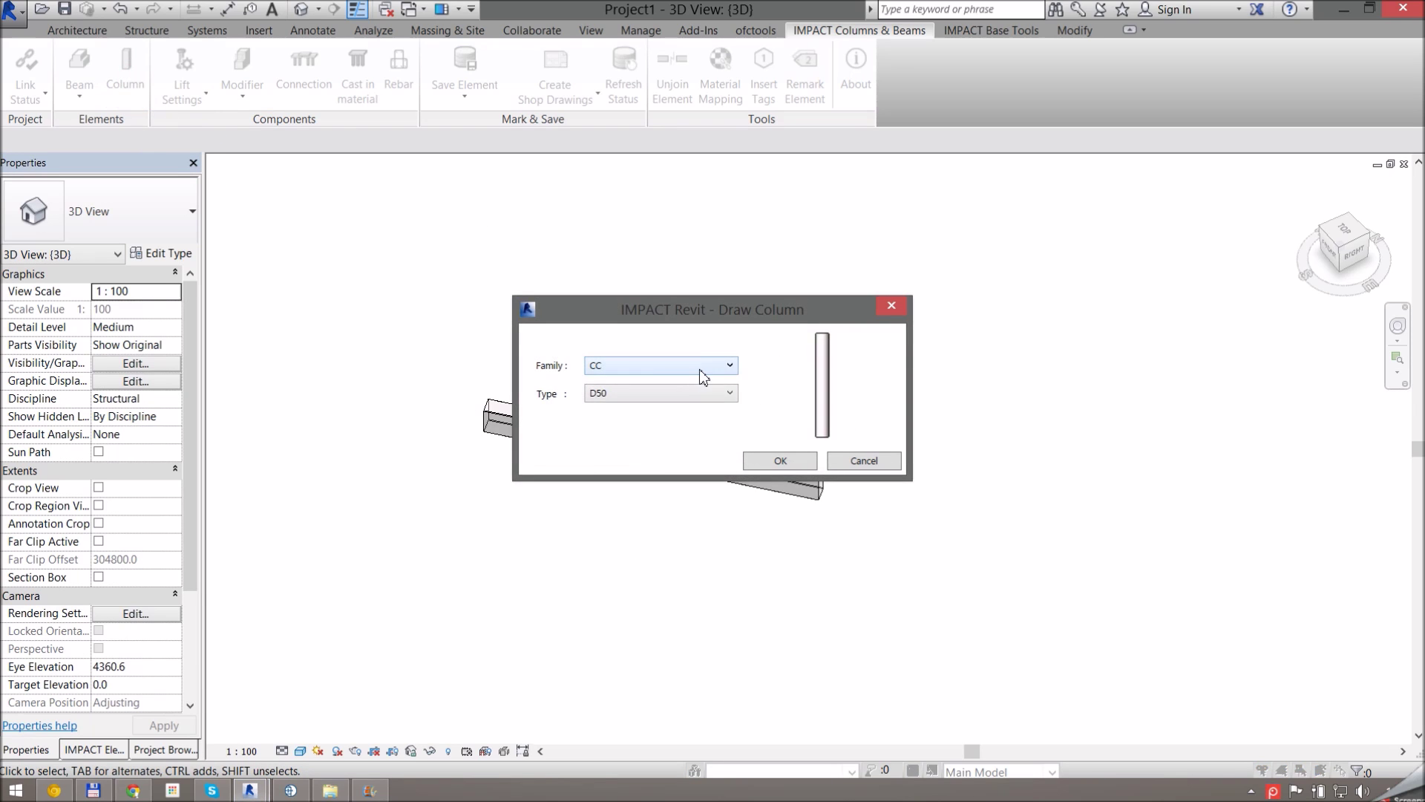
click(699, 367)
click(690, 457)
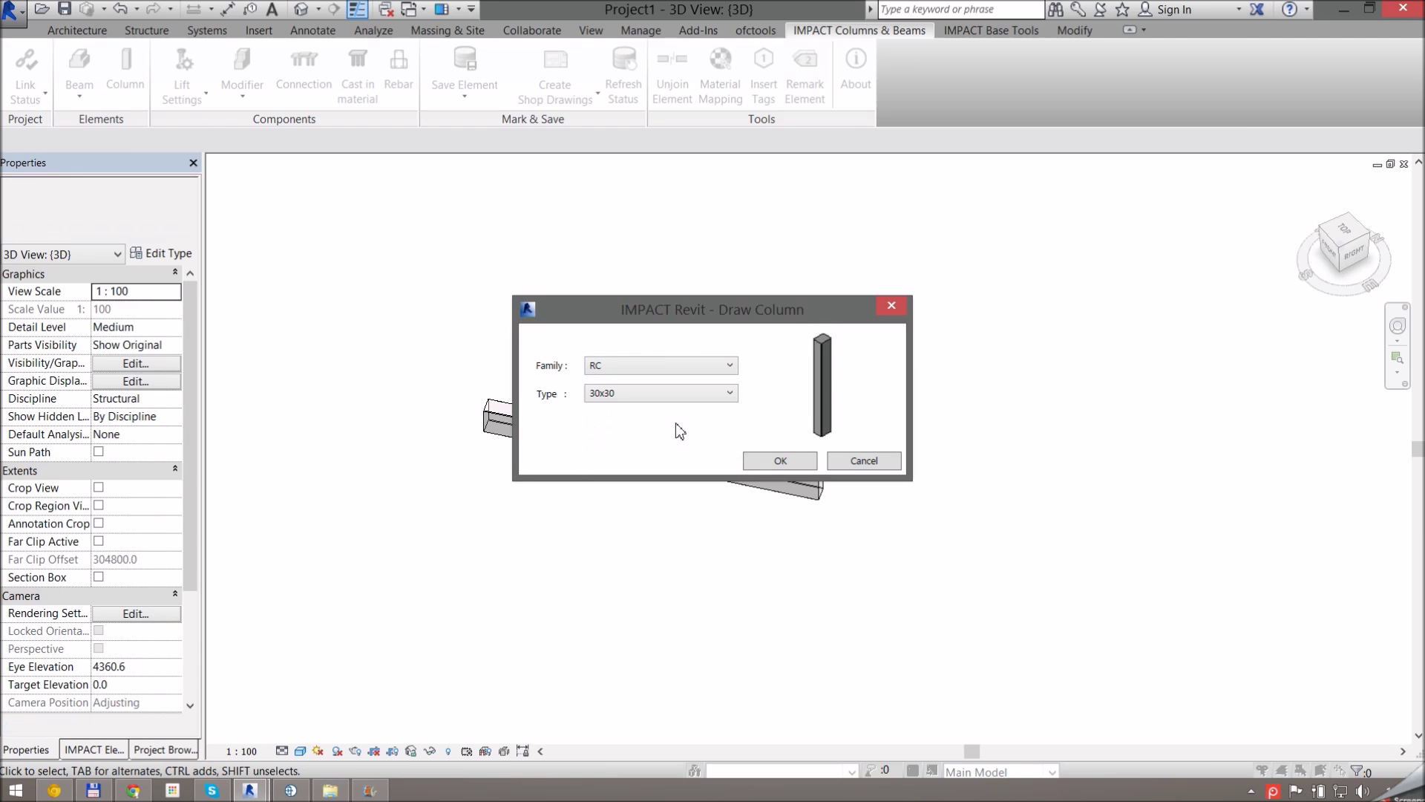
click(714, 393)
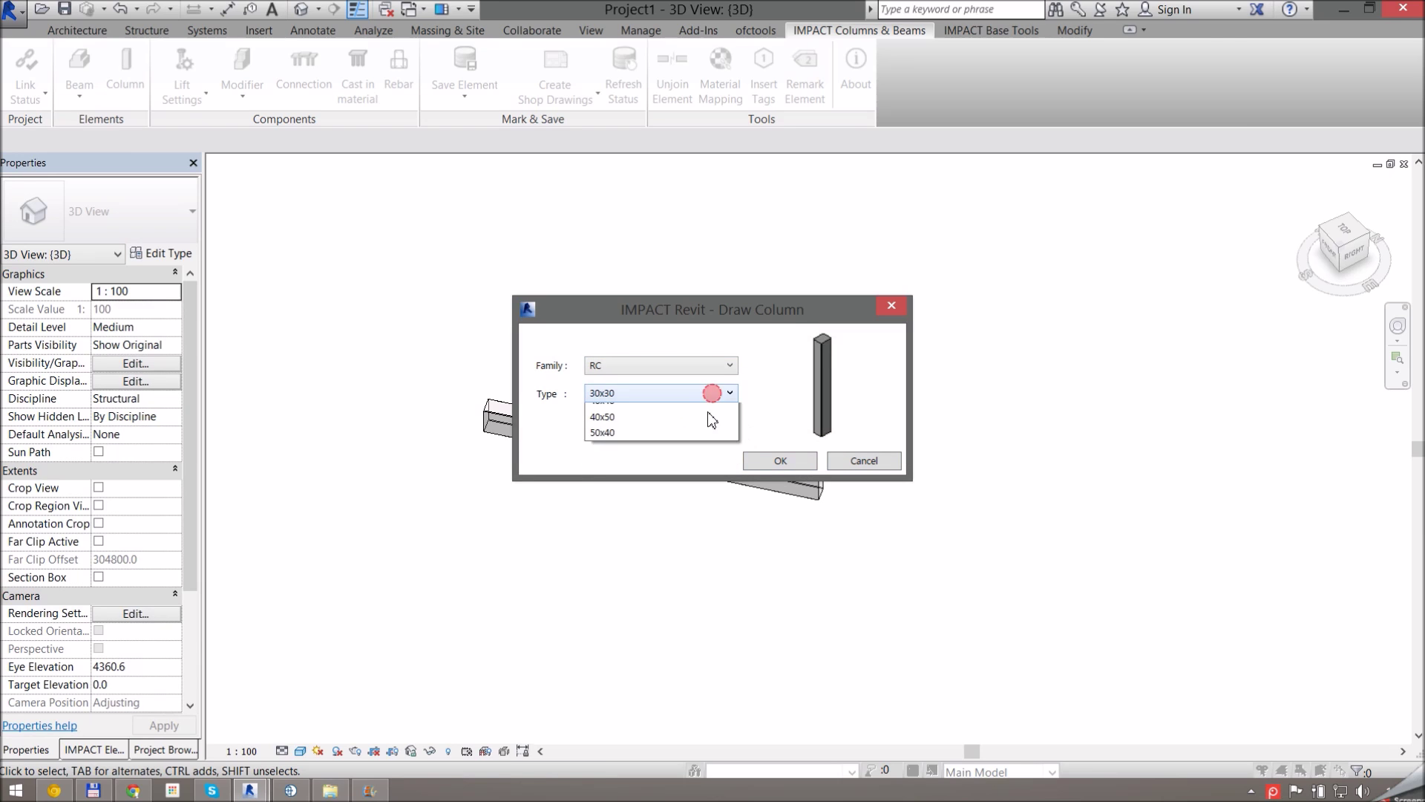
click(696, 438)
click(800, 460)
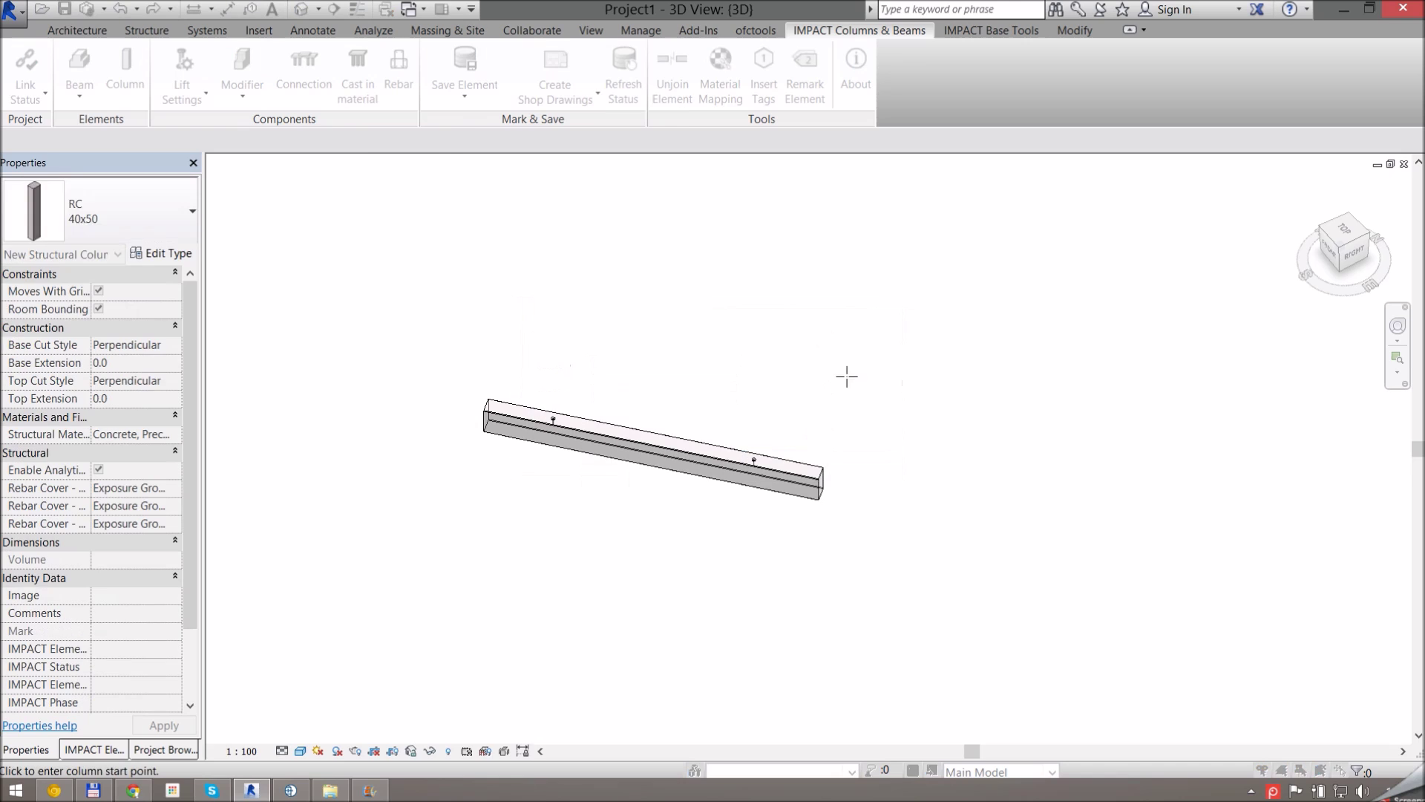
Dismiss the save reminder, switch to vertical column placement and place one RC 40x50 column behind the beam's far end.
click(849, 374)
key(Escape)
key(Escape)
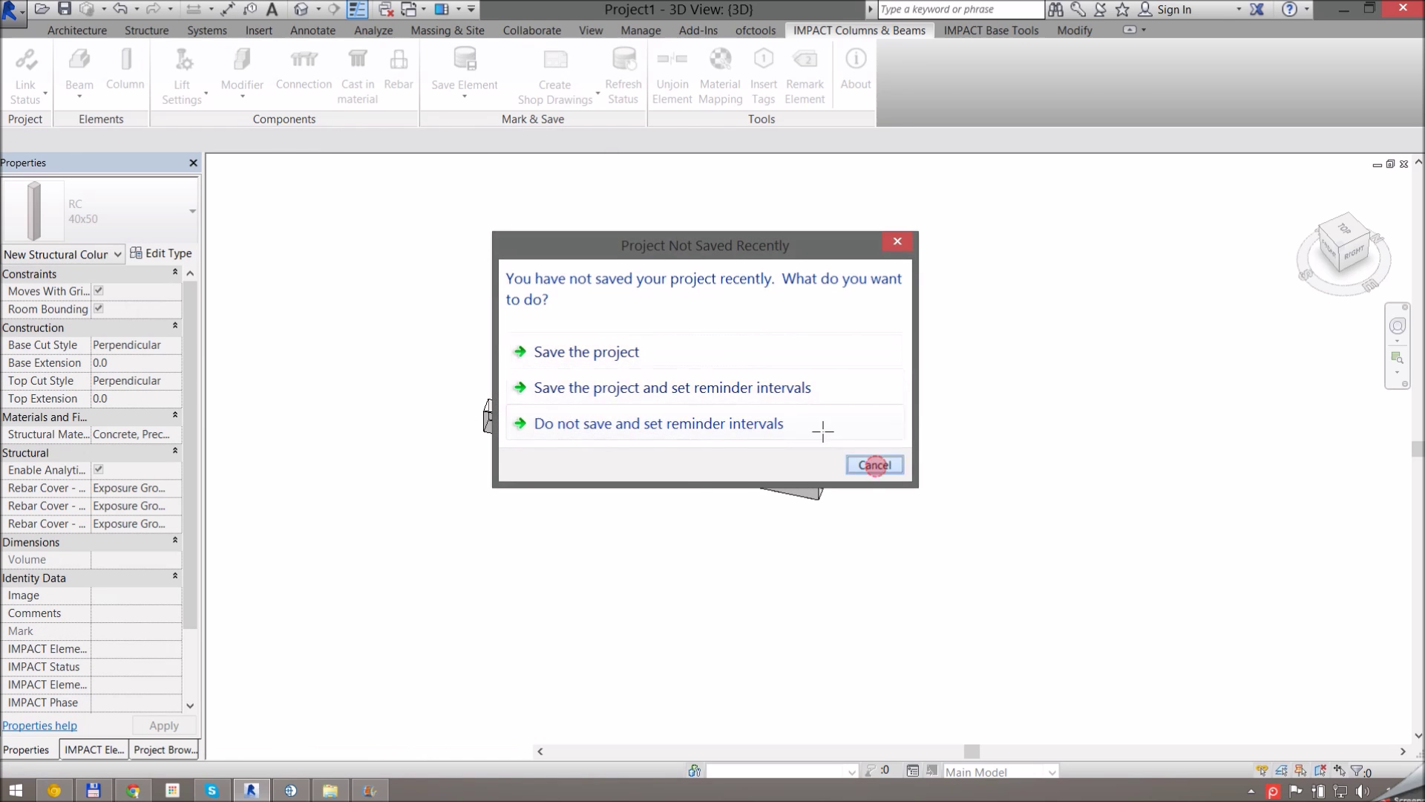
click(875, 464)
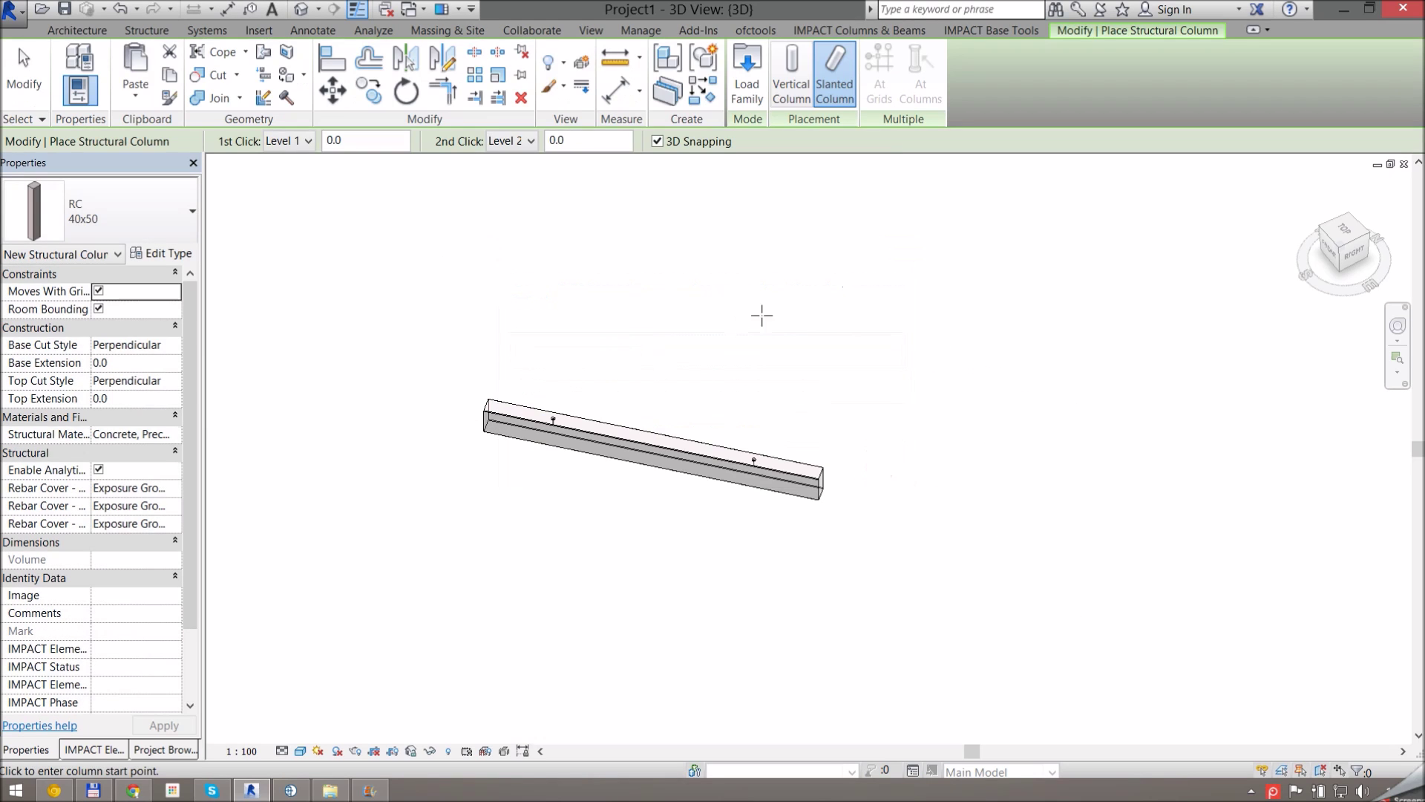
click(791, 74)
click(776, 304)
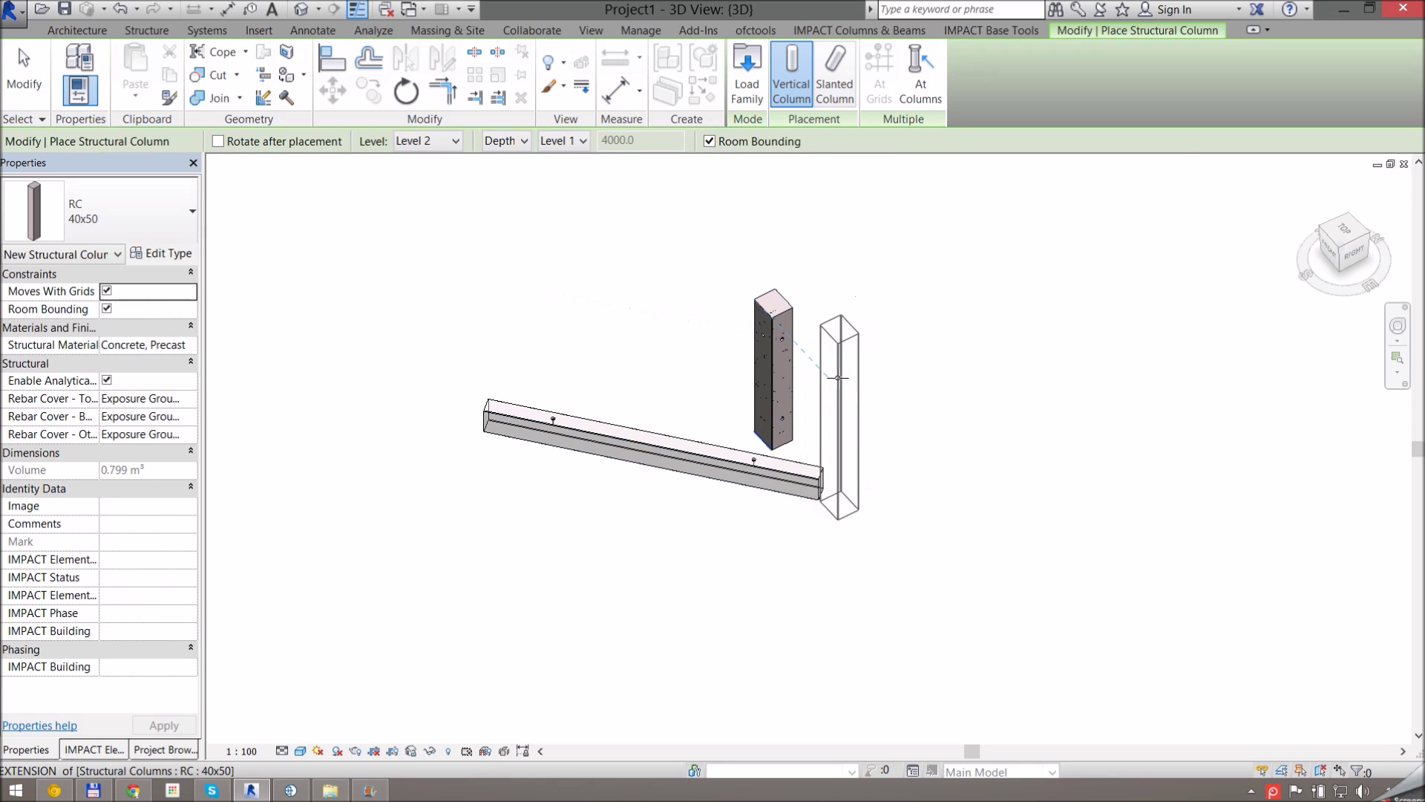
key(Escape)
key(Escape)
Select the placed RC column and examine its lift hole and side lifts near the top from the front.
scroll(768, 373, up, 5)
scroll(765, 371, up, 2)
shift+middle_drag(757, 369, 1150, 714)
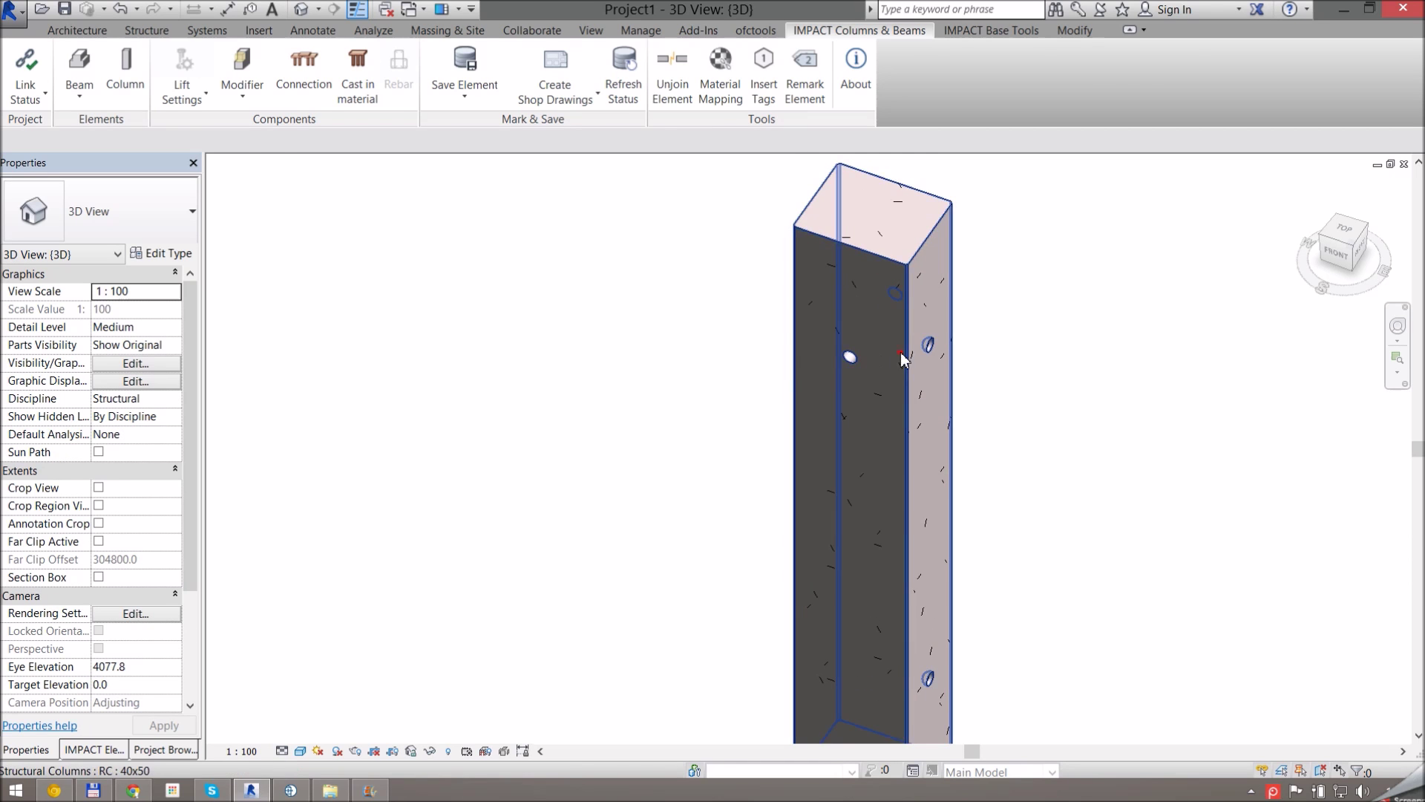
click(855, 364)
shift+middle_drag(968, 455, 1036, 476)
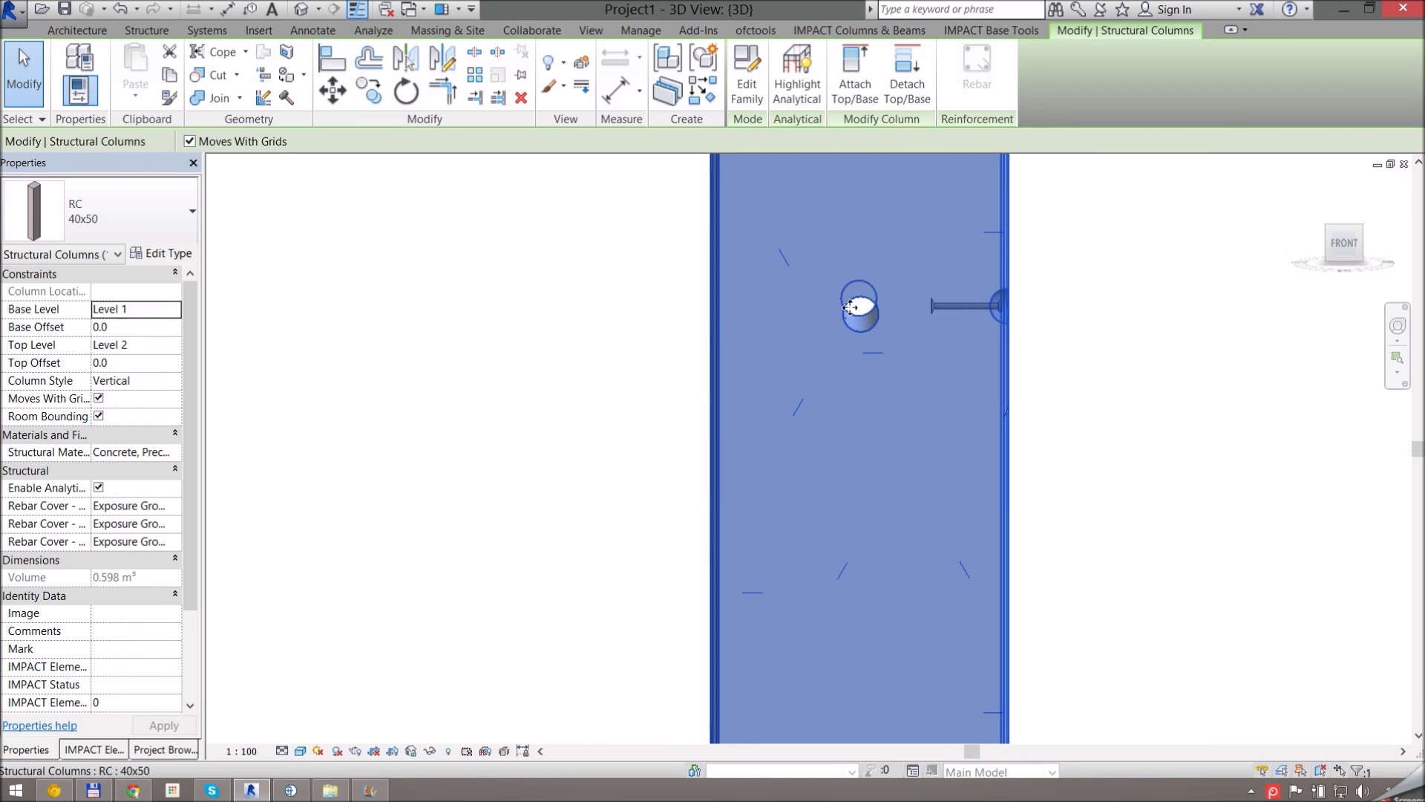